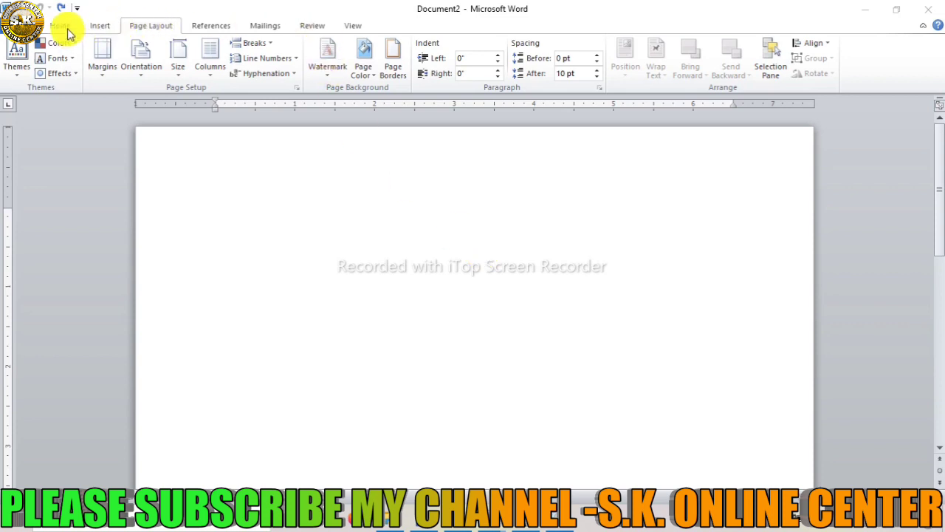
Set a custom paper size of width 6 inches and height 4.5 inches for the whole document.
click(100, 26)
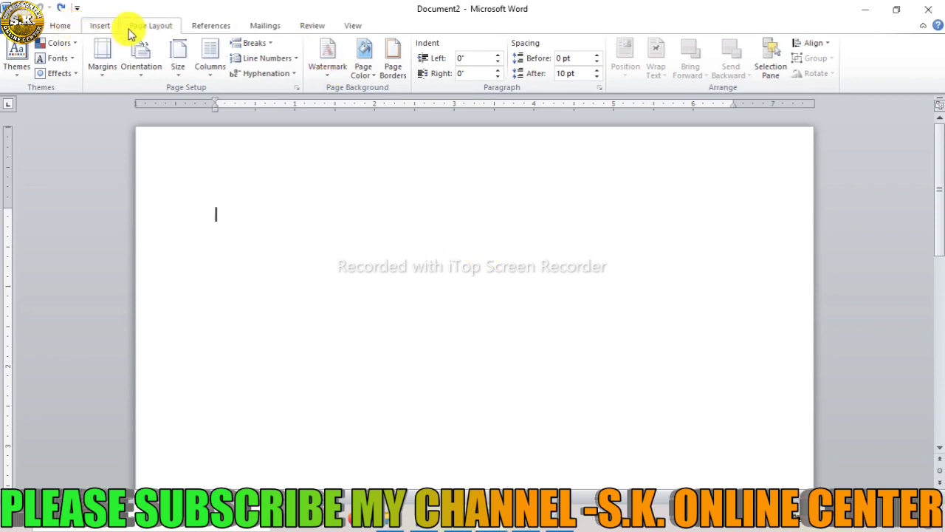
click(147, 27)
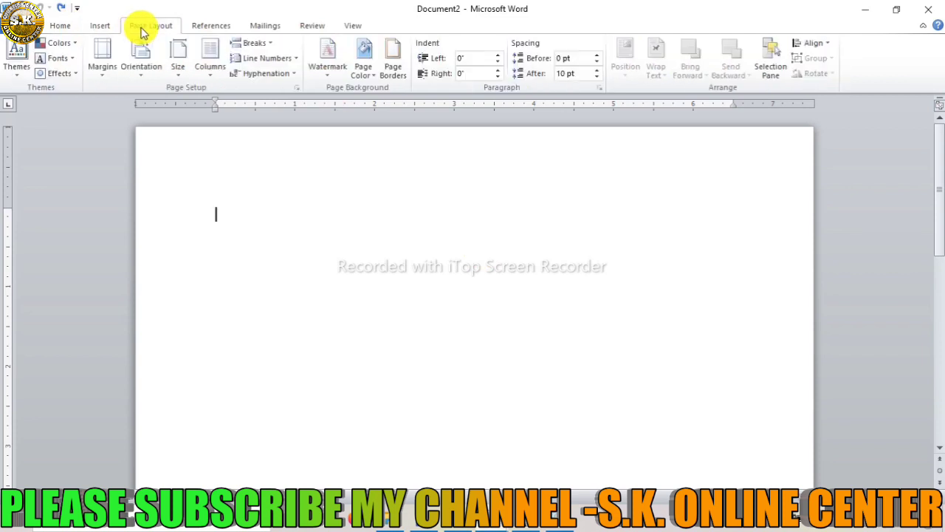
click(180, 64)
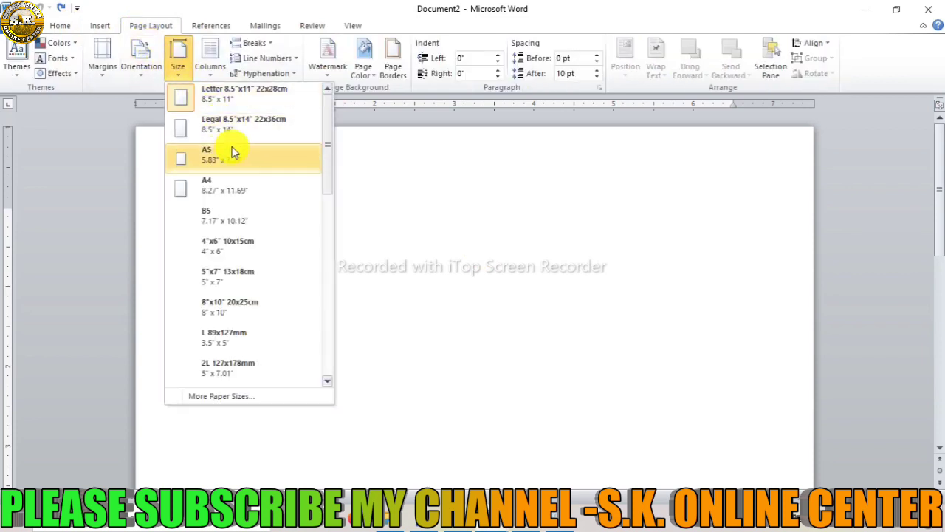
click(205, 396)
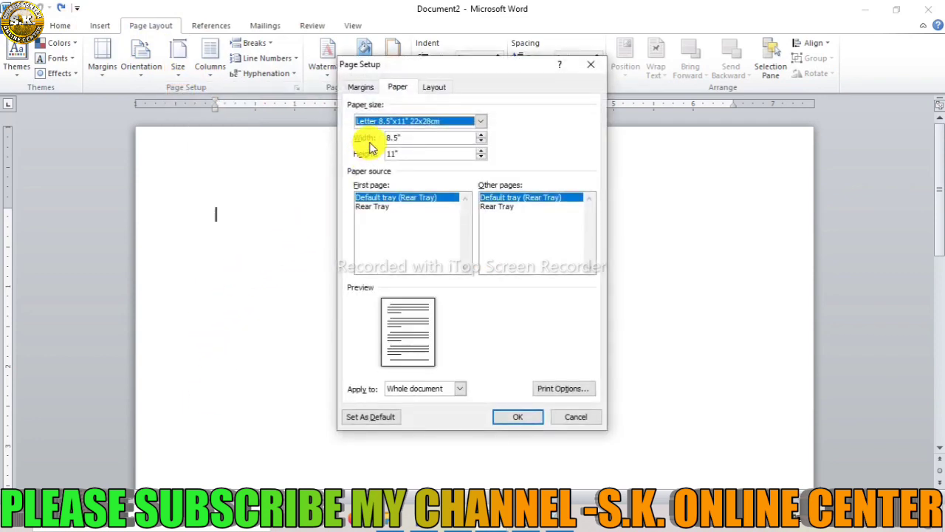
double_click(391, 138)
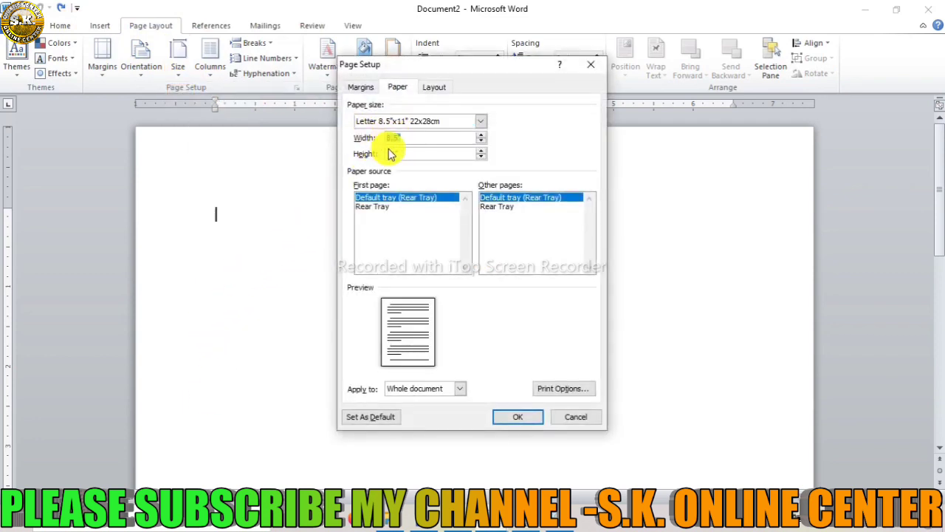
text(6)
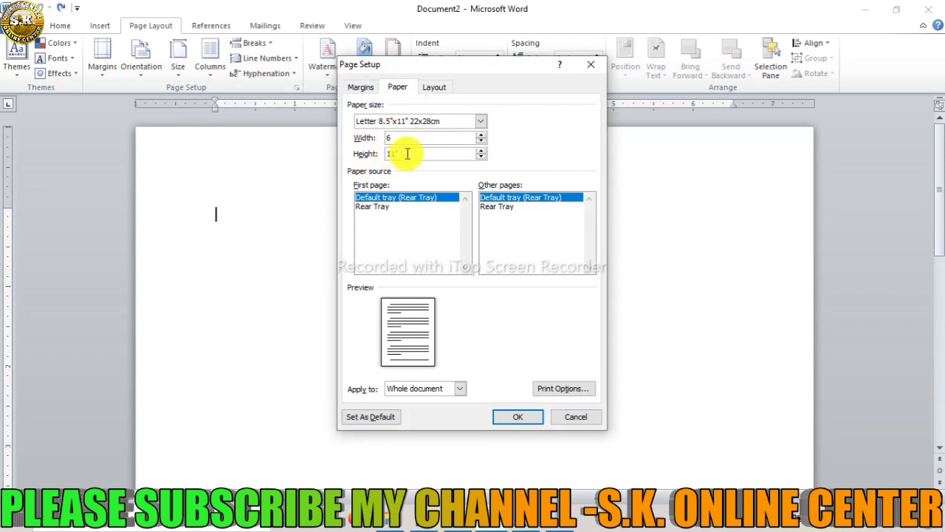
key(Tab)
text(4.)
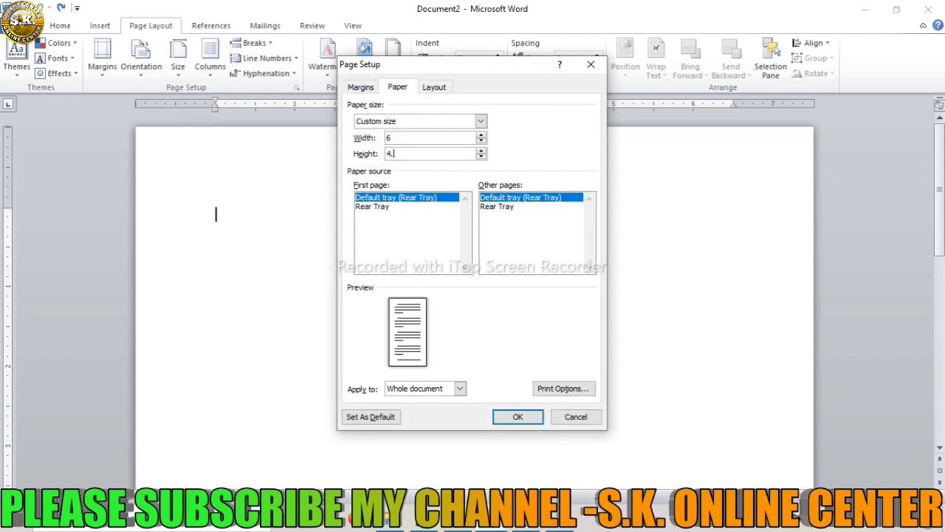
text(5)
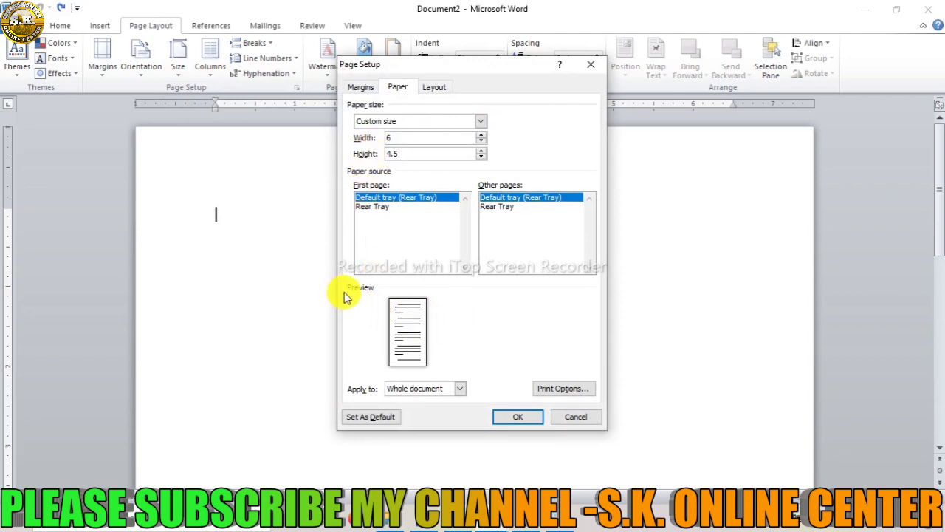
click(514, 418)
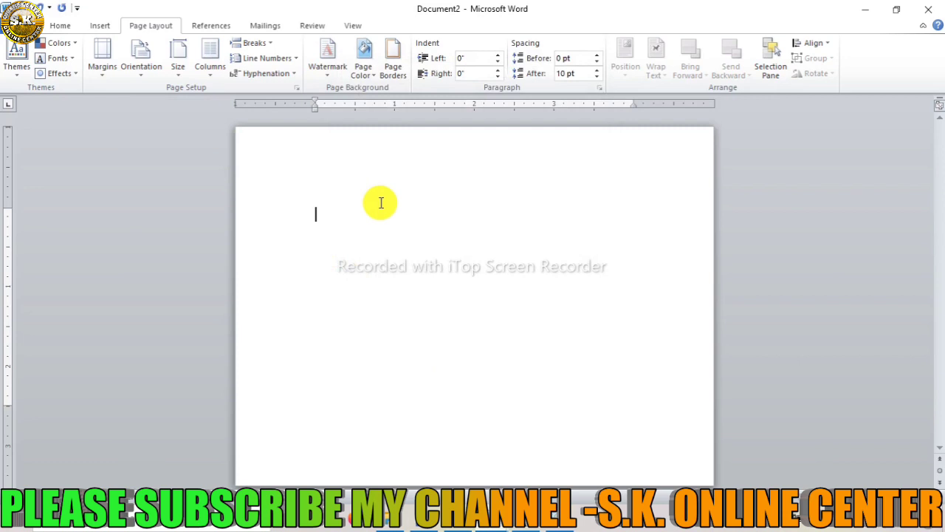
Apply the Narrow 0.5-inch margin preset and an orange page colour from More Colors.
click(101, 77)
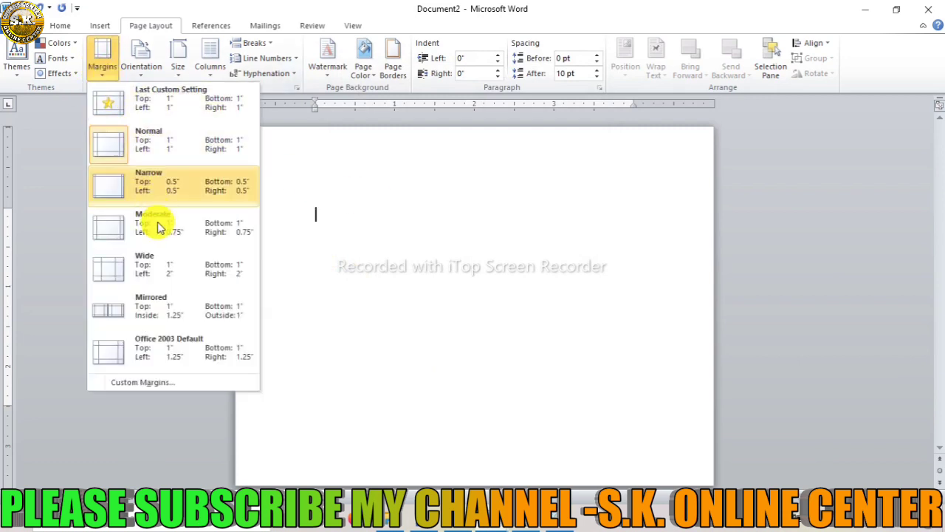
click(144, 189)
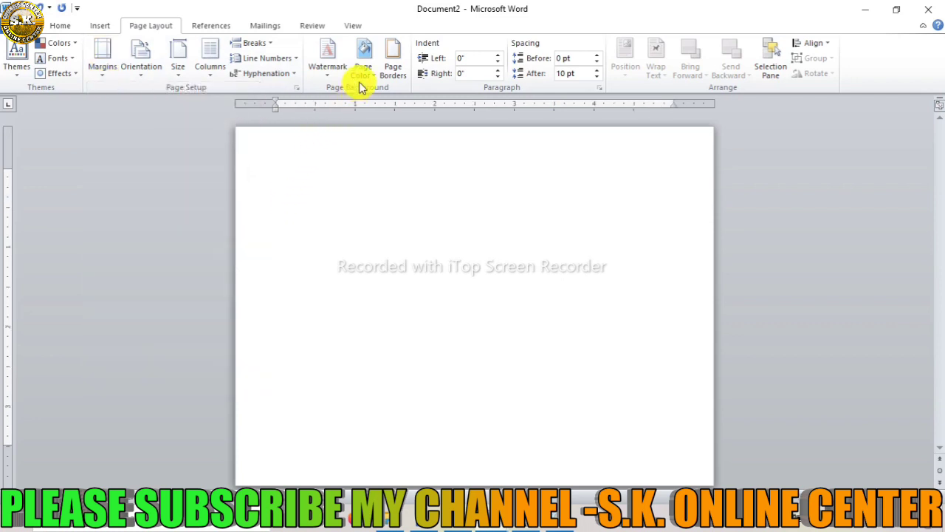
click(361, 74)
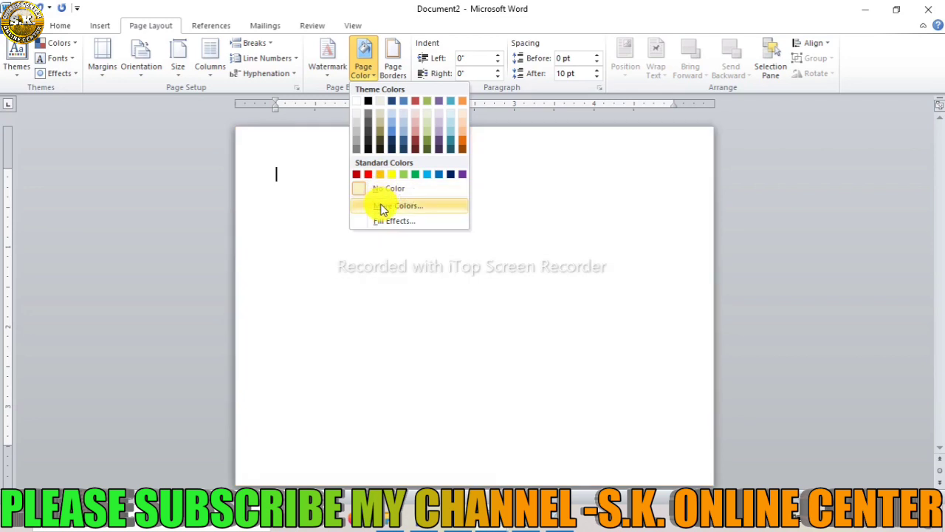
click(381, 206)
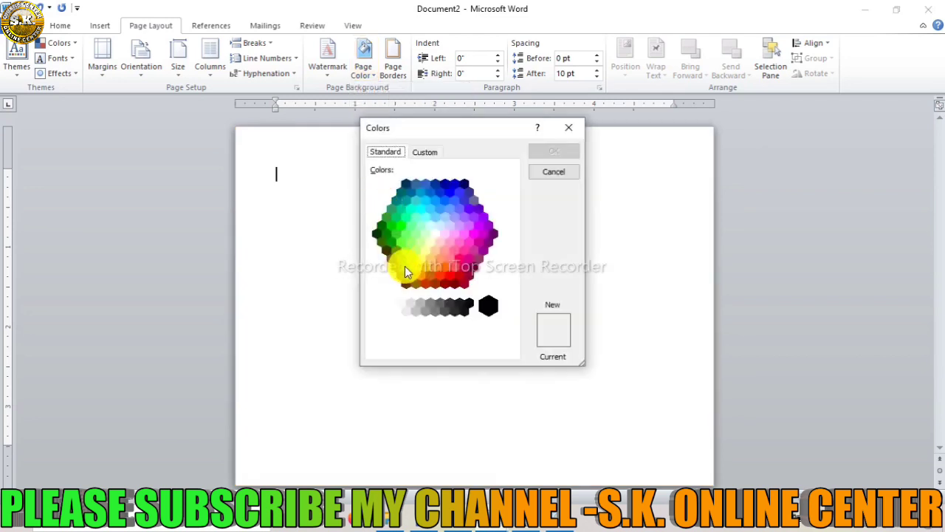
click(420, 277)
click(546, 155)
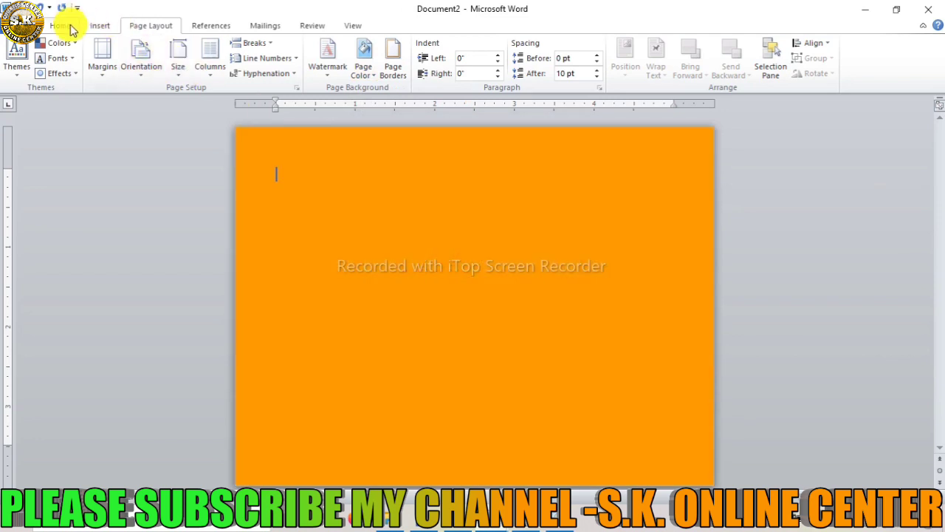
click(102, 27)
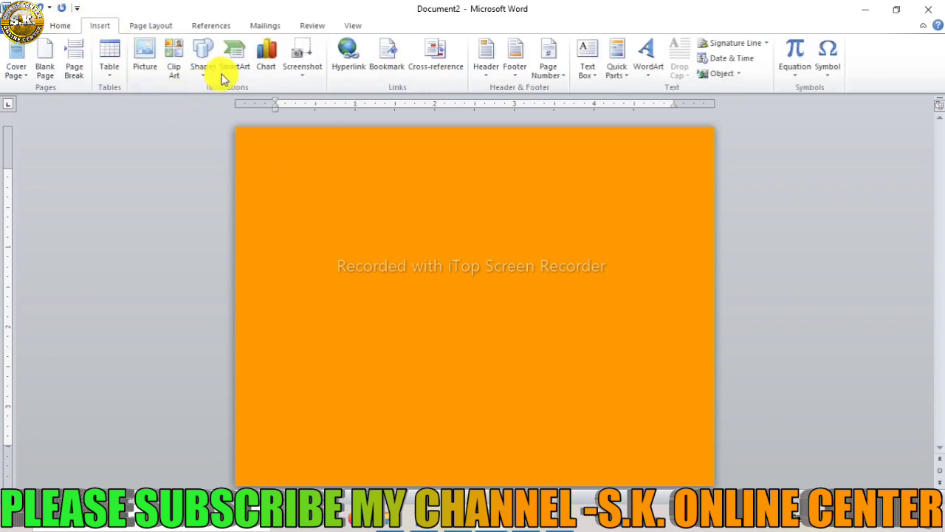
Draw a rectangle from the page's top-left corner down to about mid-page.
click(204, 66)
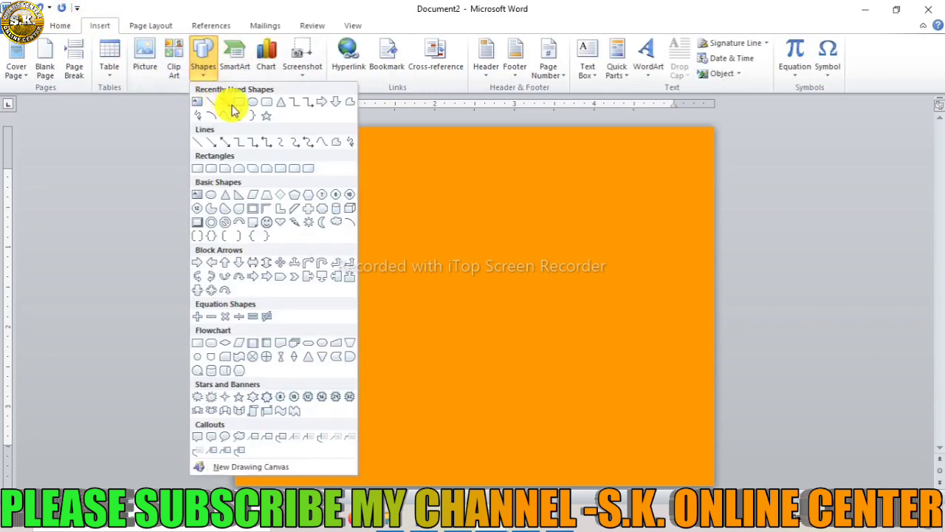
click(234, 108)
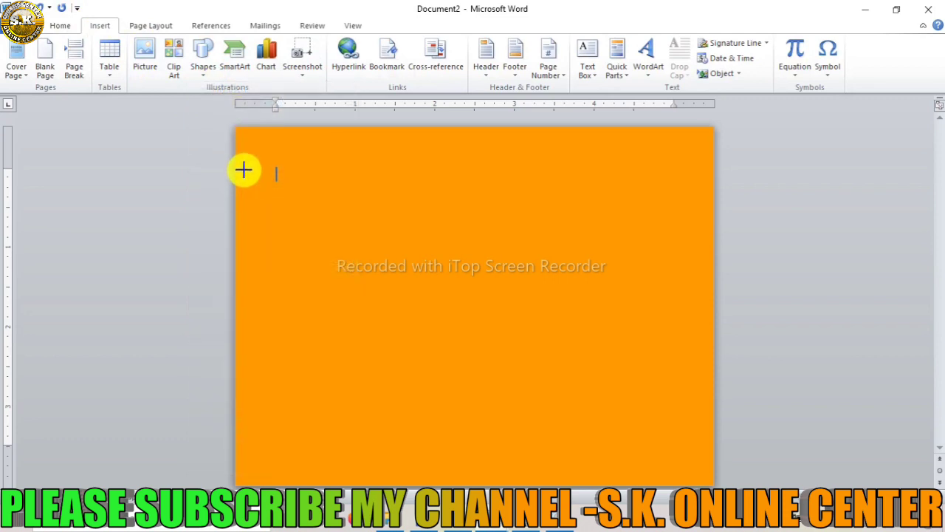
drag(241, 132, 709, 310)
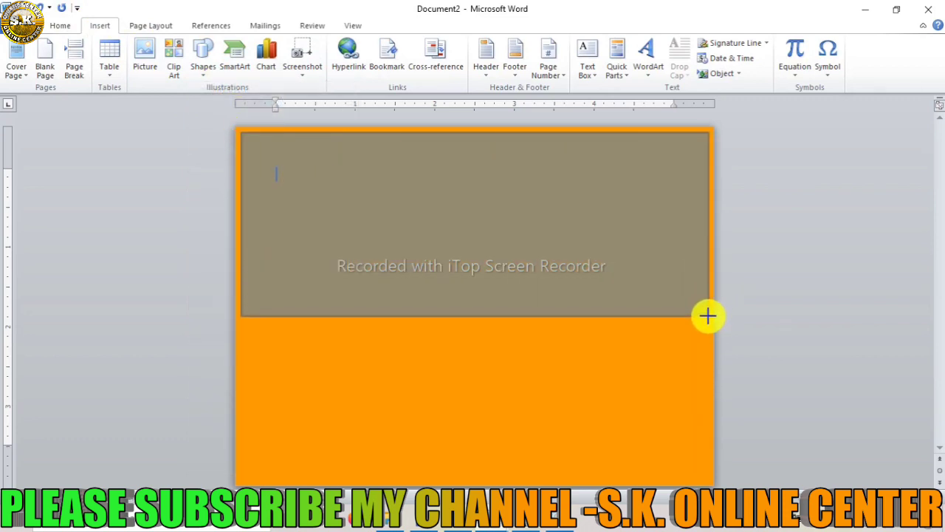
drag(709, 310, 707, 318)
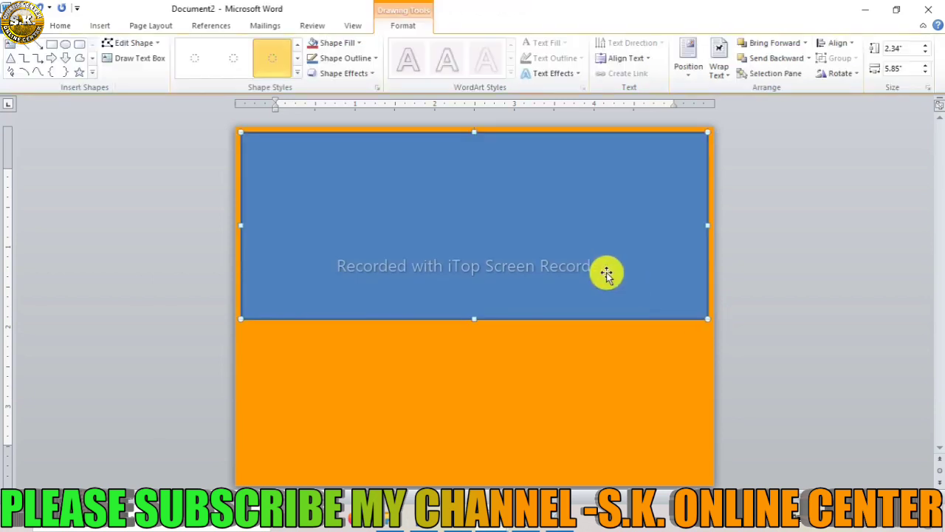
Give the rectangle a red outline and no fill.
click(334, 58)
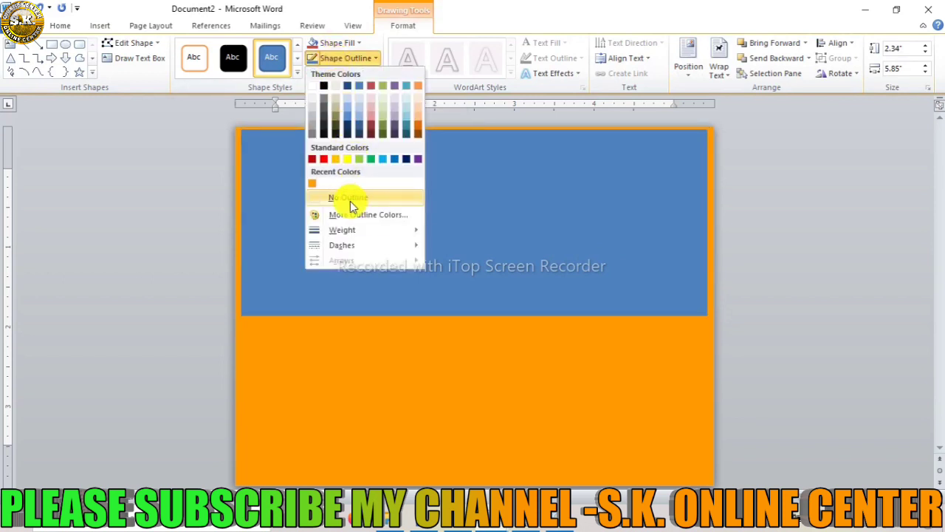
click(312, 159)
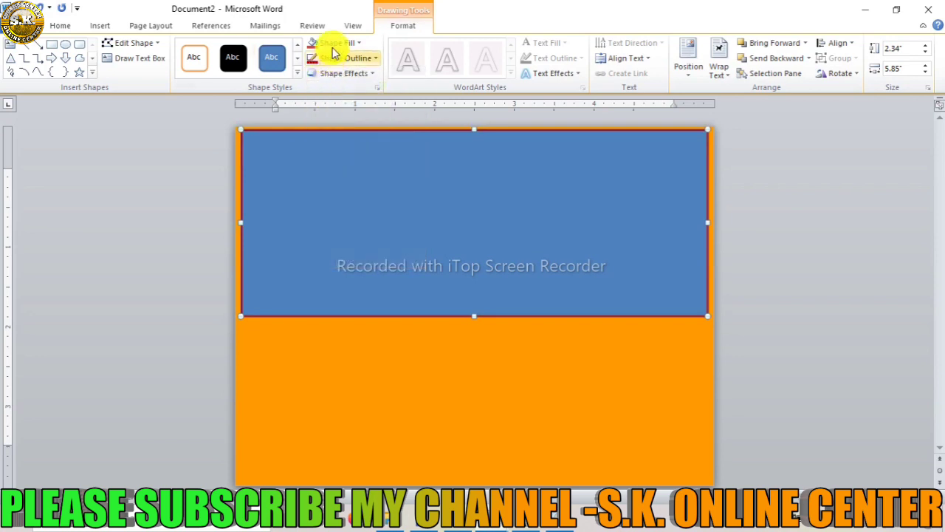
click(334, 42)
click(336, 183)
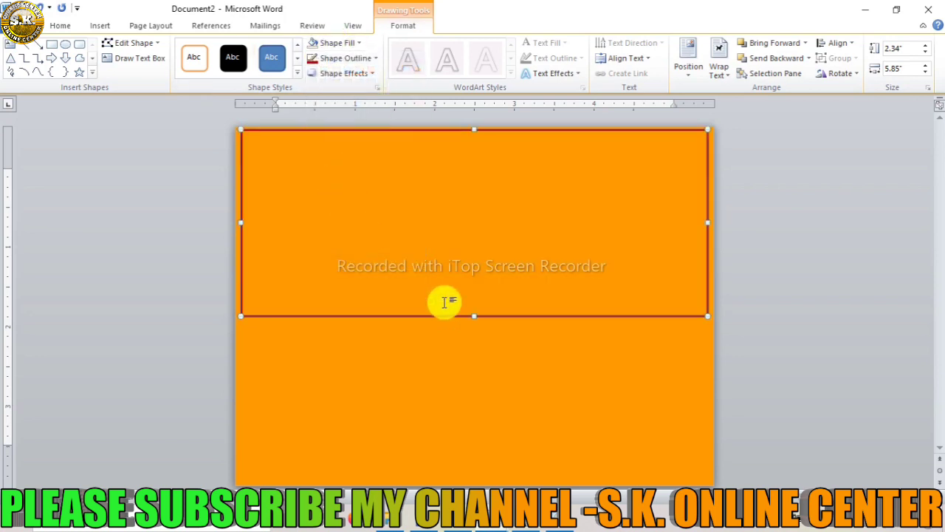
Adjust the top rectangle's bottom edge and widen it to the page's right edge.
drag(476, 316, 475, 311)
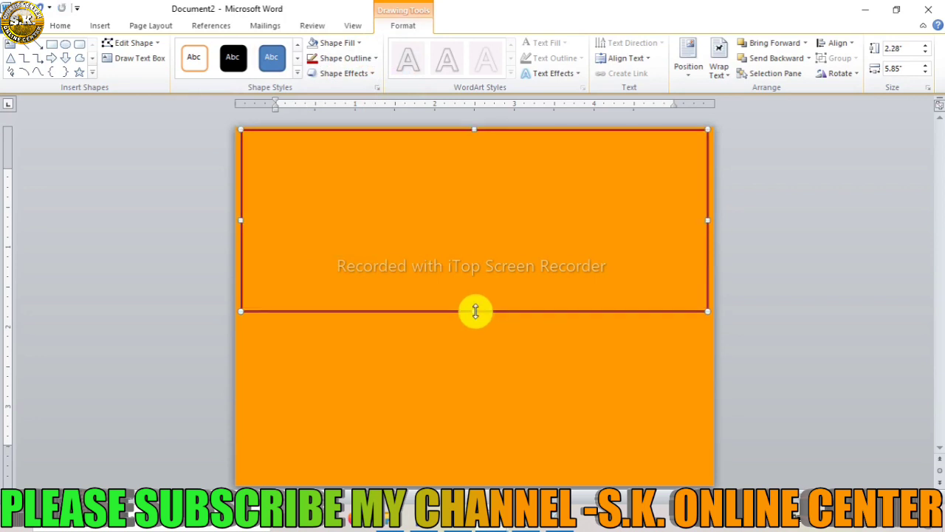
drag(475, 310, 473, 310)
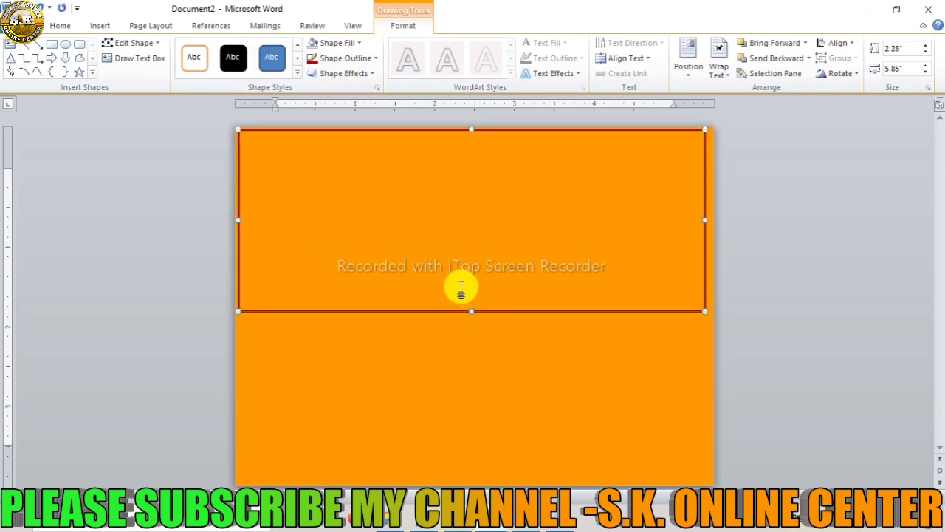
ctrl+scroll(460, 288, up, 3)
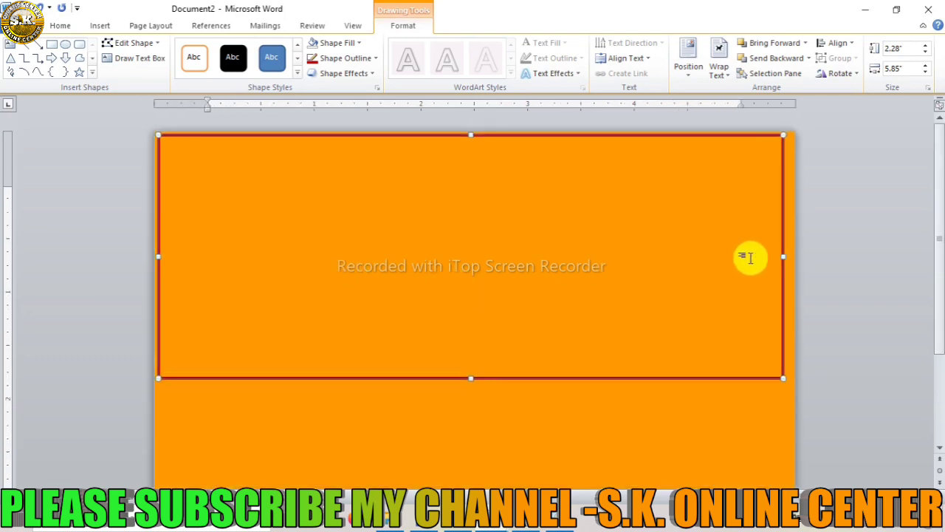
drag(783, 256, 791, 259)
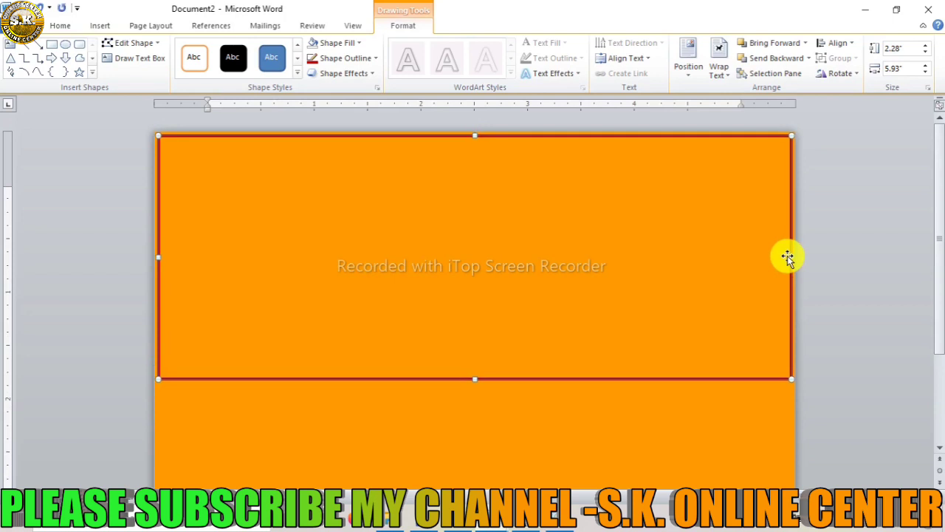
Move the second rectangle up to sit directly under the first, then deselect.
scroll(557, 338, down, 2)
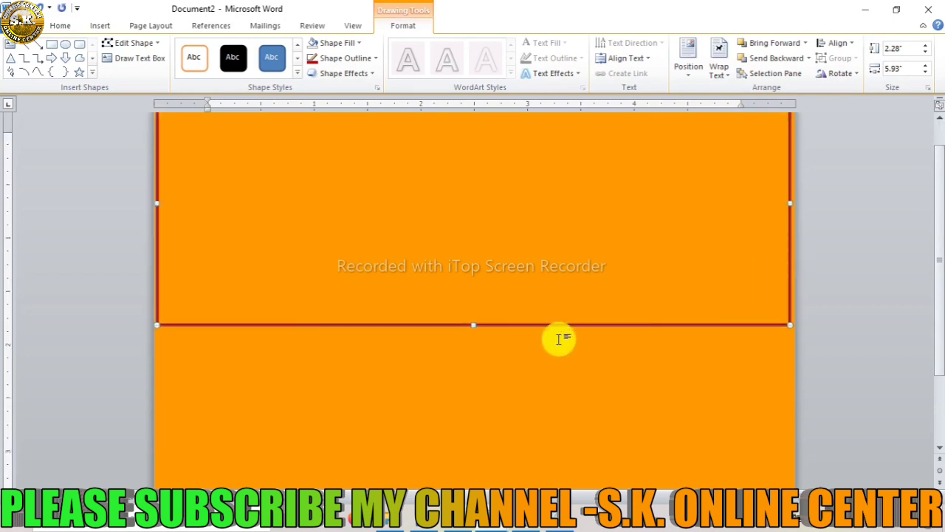
scroll(553, 333, down, 3)
ctrl+scroll(541, 296, down, 1)
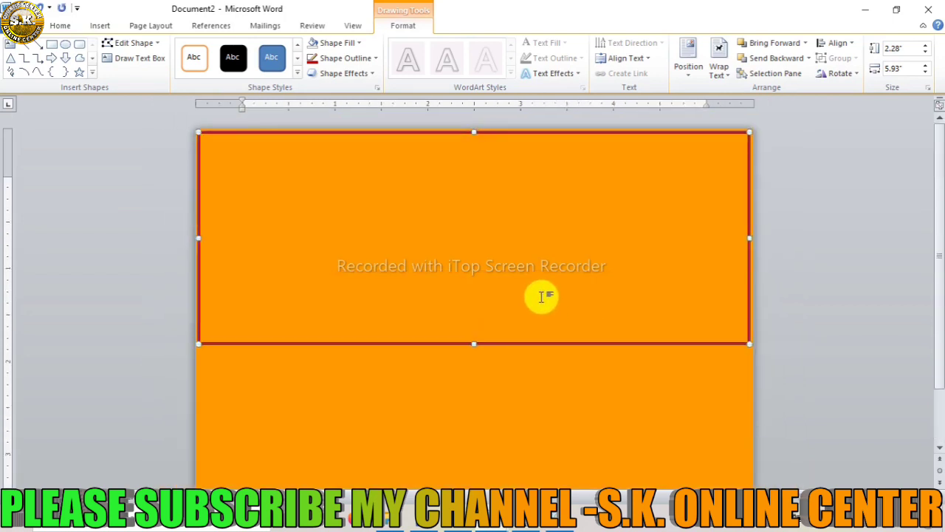
ctrl+scroll(541, 296, down, 1)
ctrl+scroll(536, 296, down, 1)
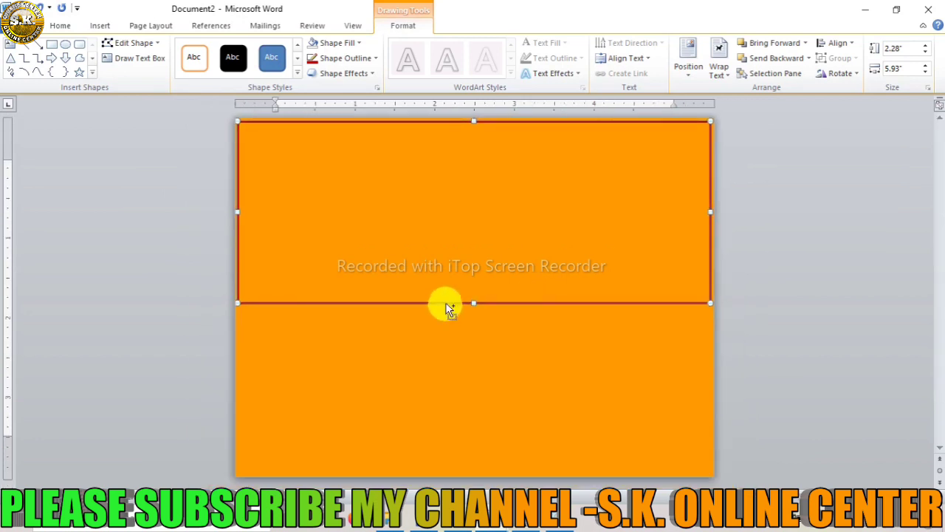
drag(445, 304, 467, 483)
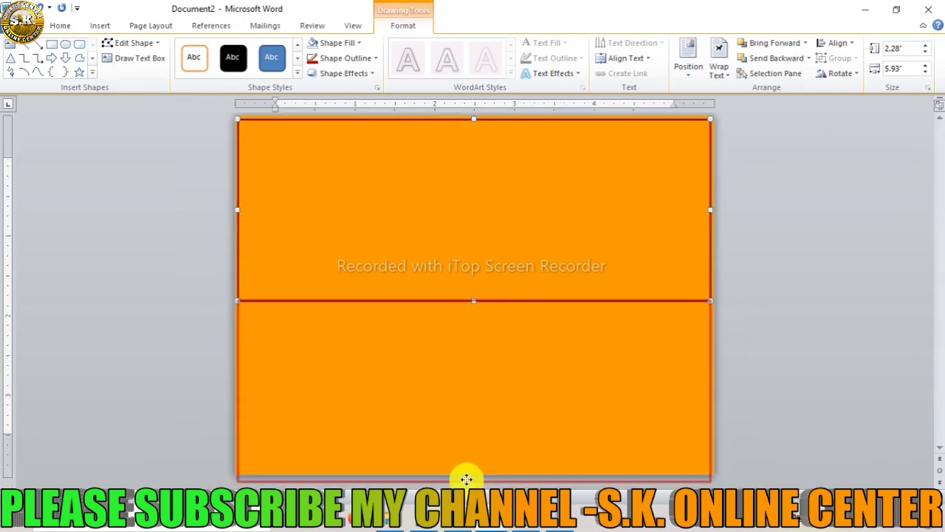
drag(467, 484, 465, 465)
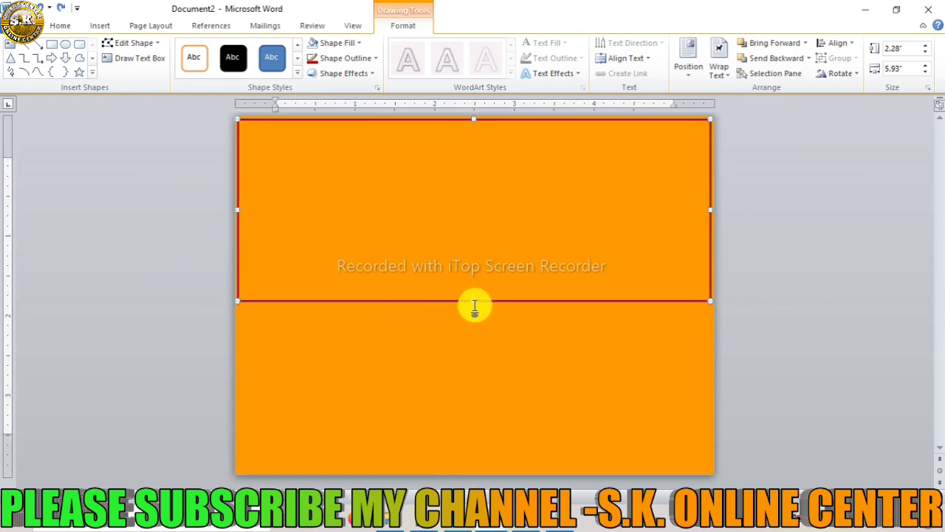
mouse_move(475, 299)
mouse_down()
mouse_move(474, 282)
mouse_move(461, 281)
mouse_move(496, 465)
mouse_up()
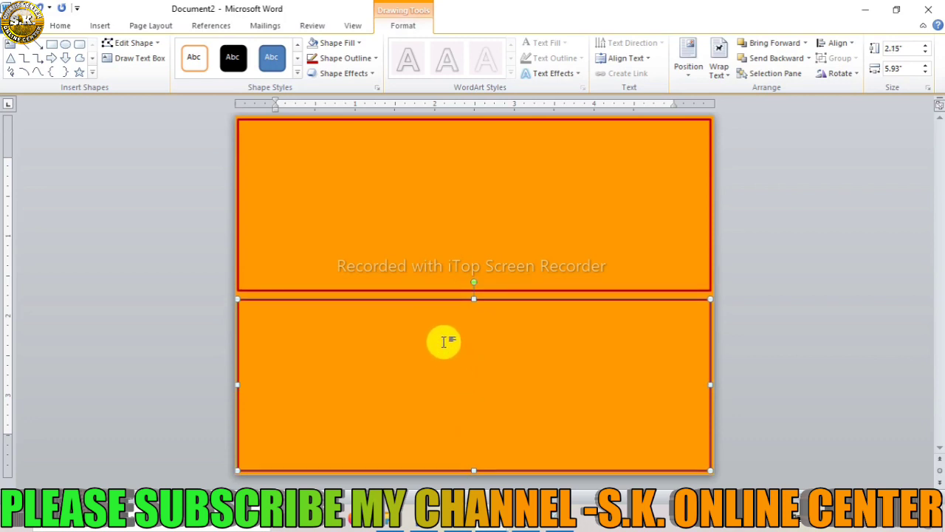
click(425, 240)
click(425, 240)
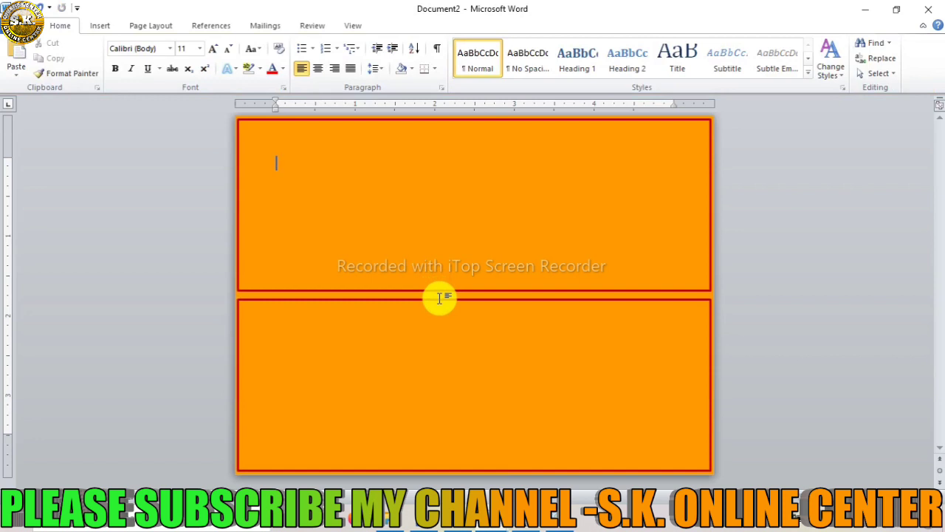
Insert the ornamental corner image from the Downloads folder.
click(96, 28)
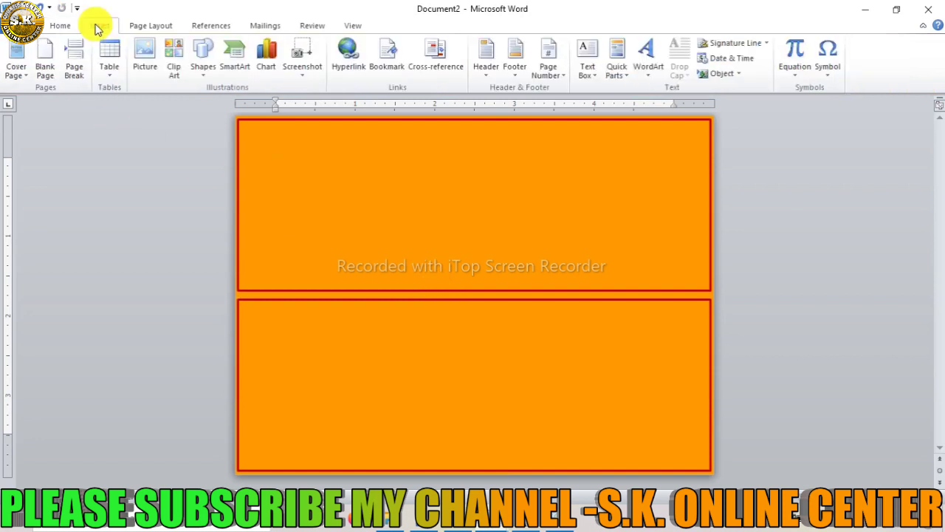
click(141, 57)
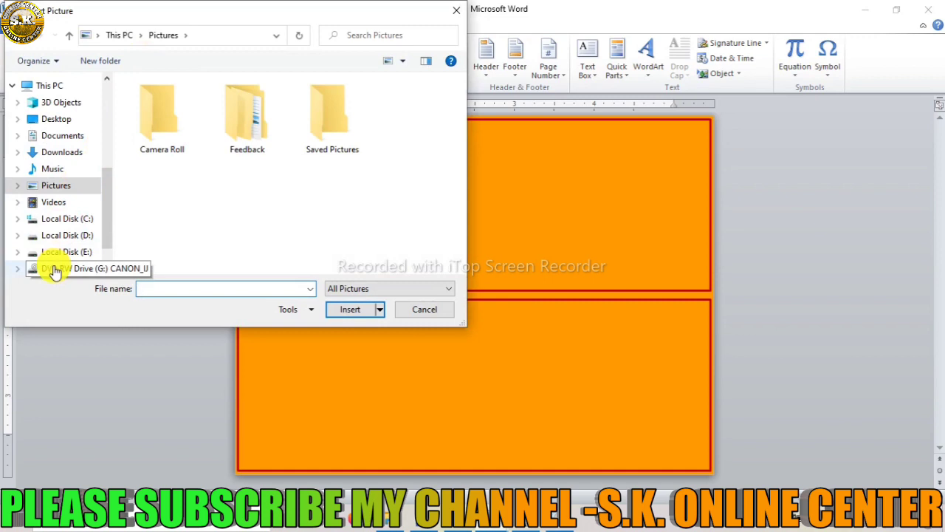
click(50, 154)
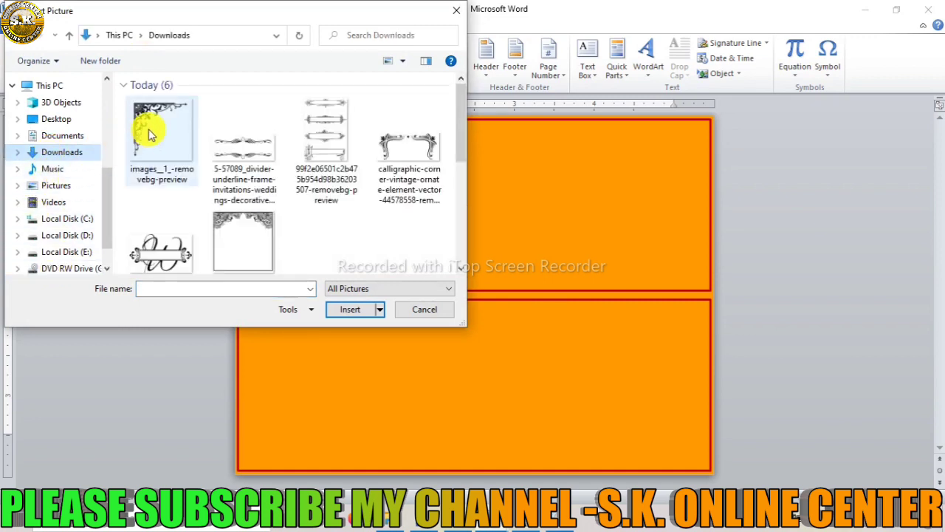
click(150, 134)
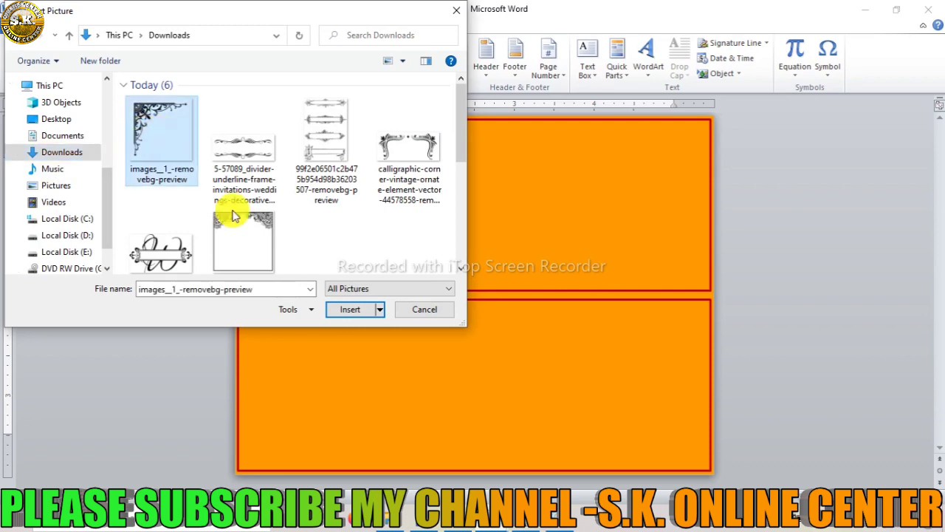
click(333, 312)
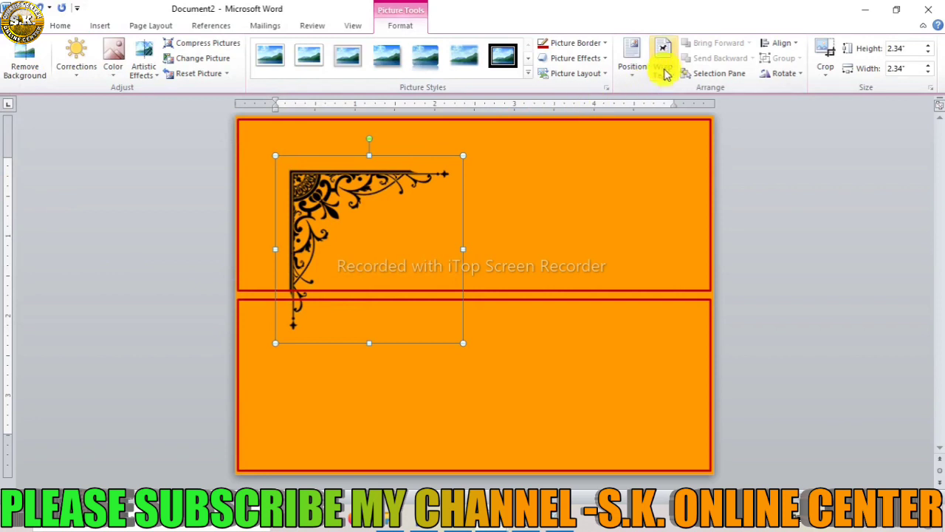
Set the ornament to In Front of Text and recolour it light red.
click(663, 71)
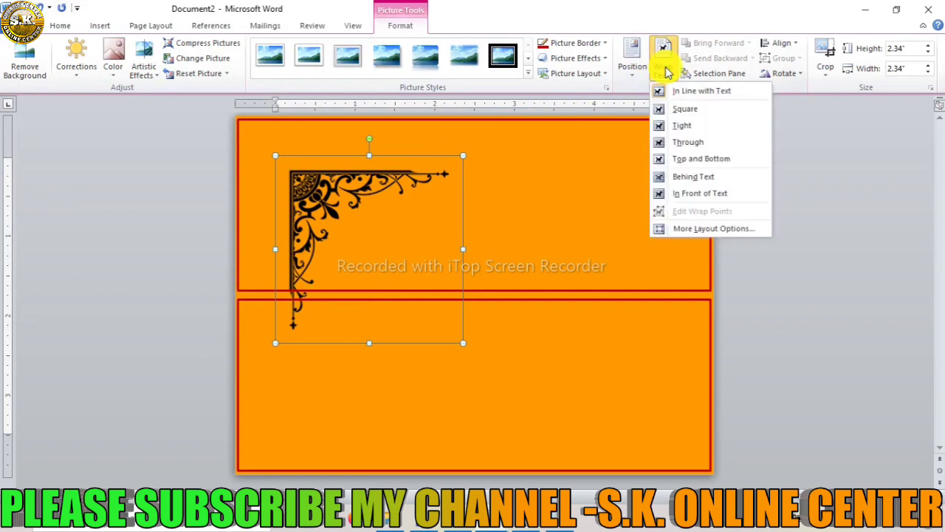
click(683, 195)
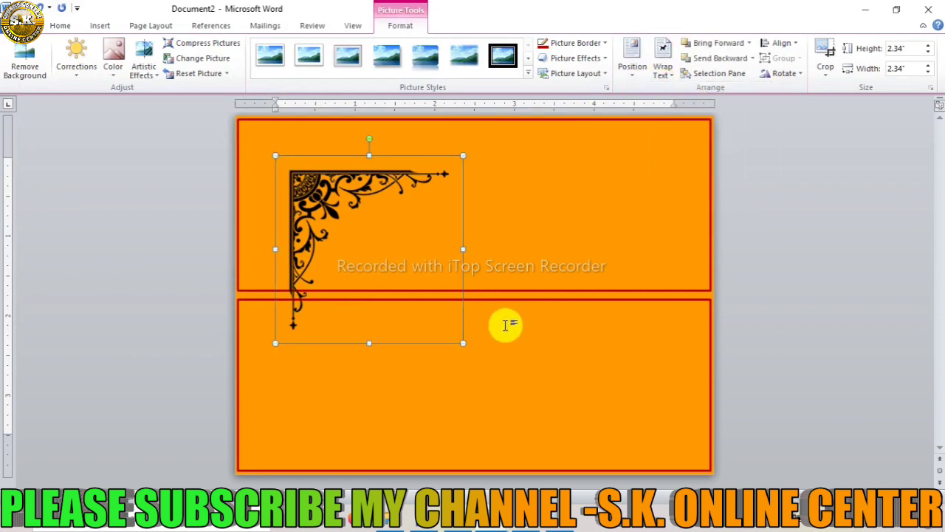
click(115, 74)
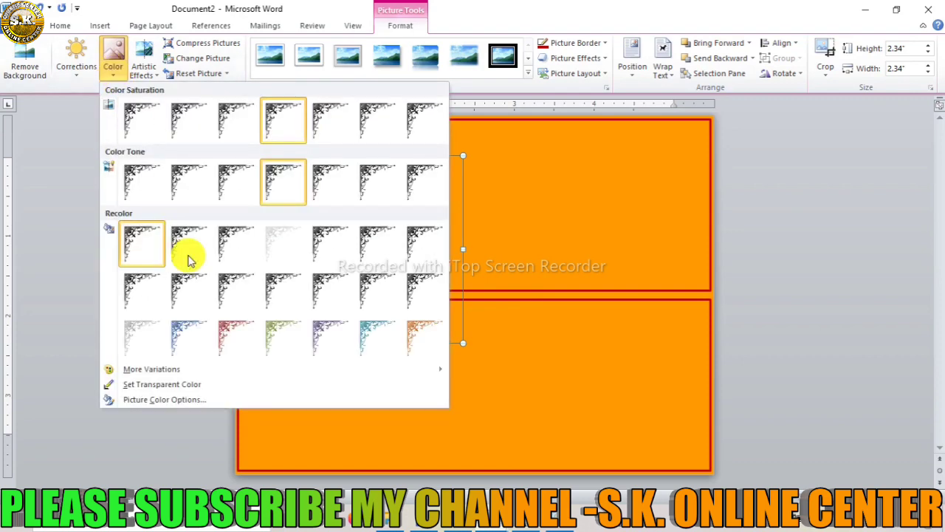
click(229, 338)
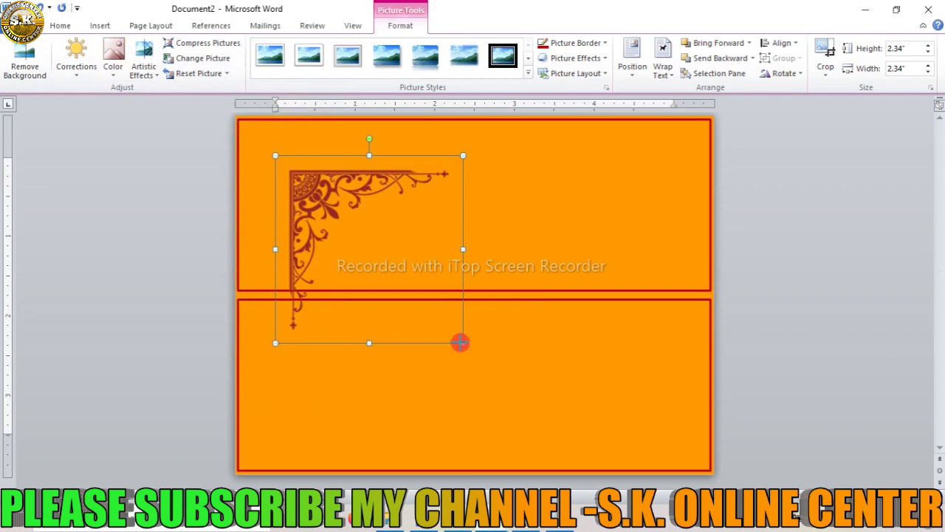
Shrink the ornament to about 0.62 inch and tuck it into the top-left corner.
mouse_move(459, 342)
mouse_down()
mouse_move(281, 204)
mouse_move(251, 144)
mouse_up()
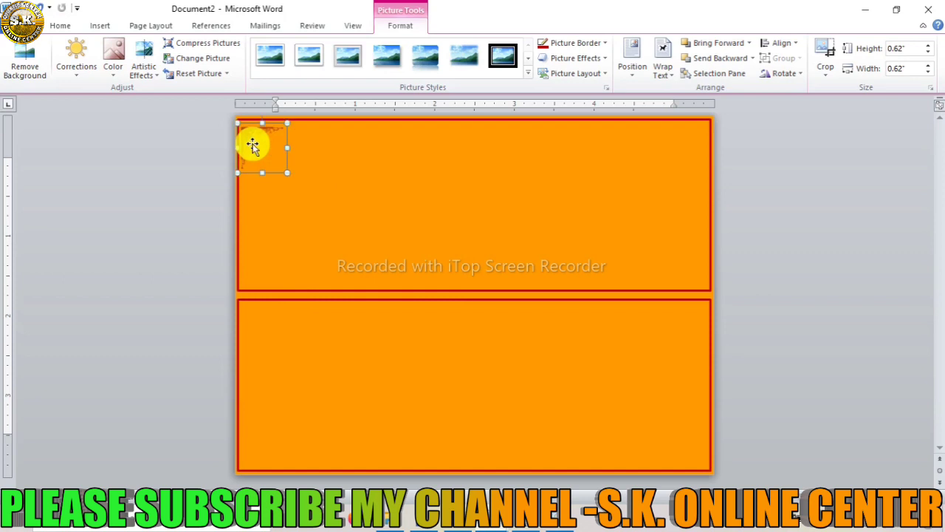
ctrl+scroll(263, 156, up, 4)
ctrl+scroll(264, 158, up, 2)
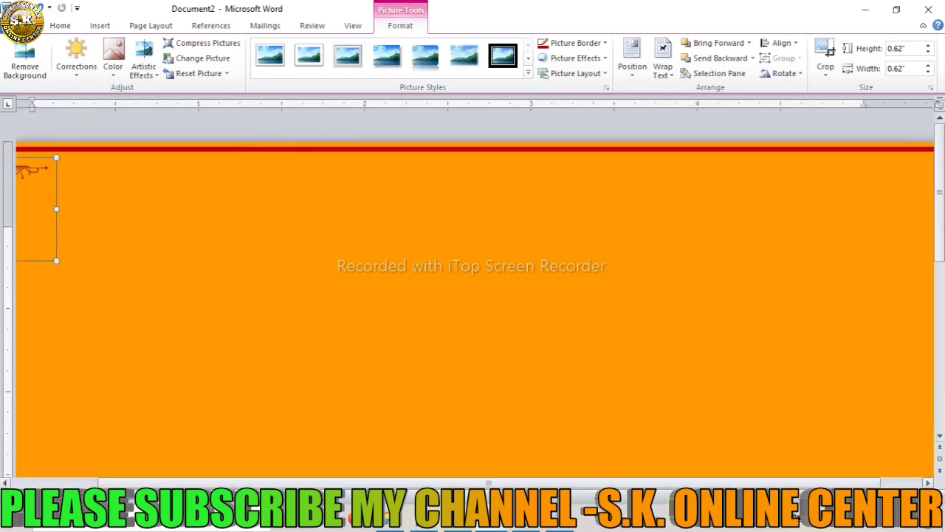
drag(520, 481, 434, 481)
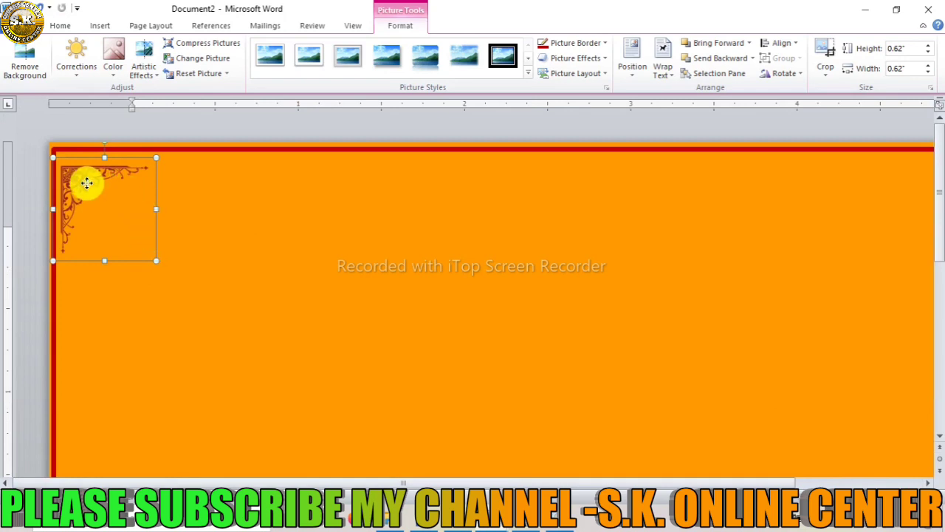
drag(91, 188, 86, 177)
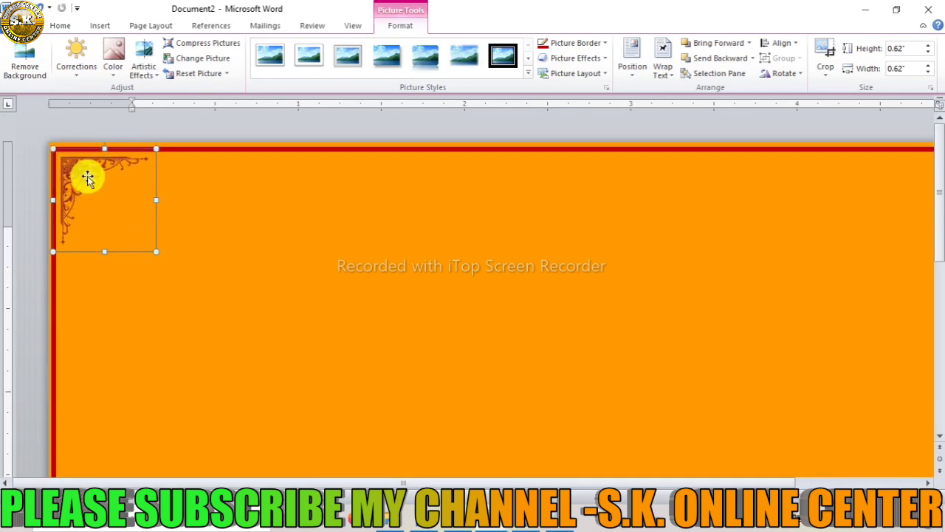
drag(87, 177, 87, 175)
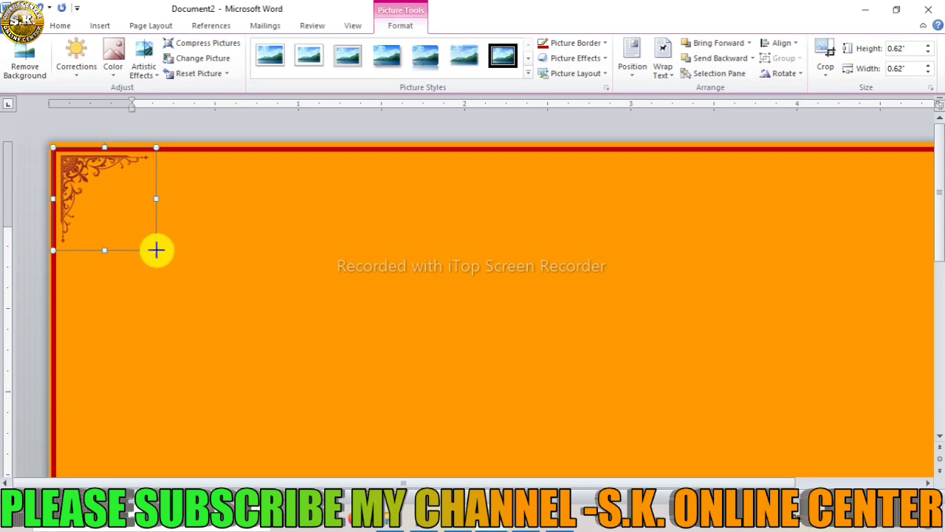
drag(156, 250, 150, 245)
click(236, 252)
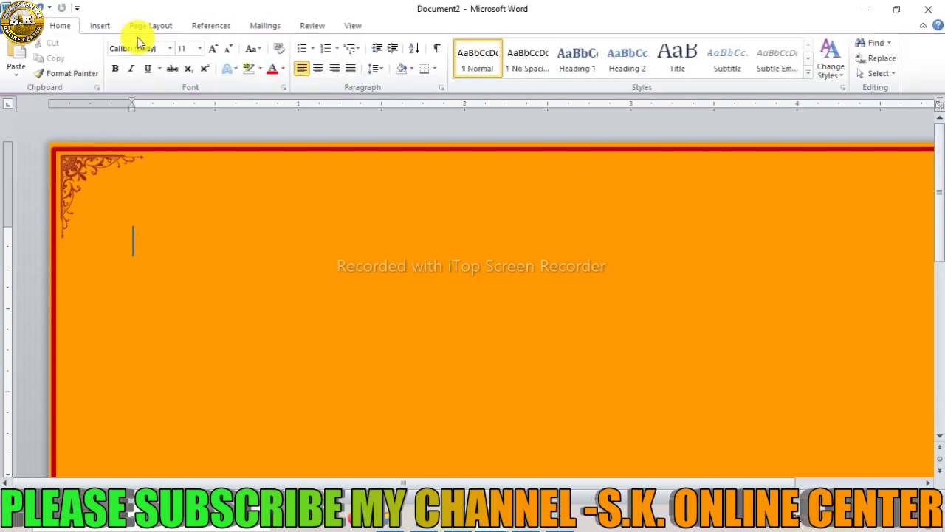
Duplicate and rotate the ornament into the top-right and bottom-right corners.
click(102, 26)
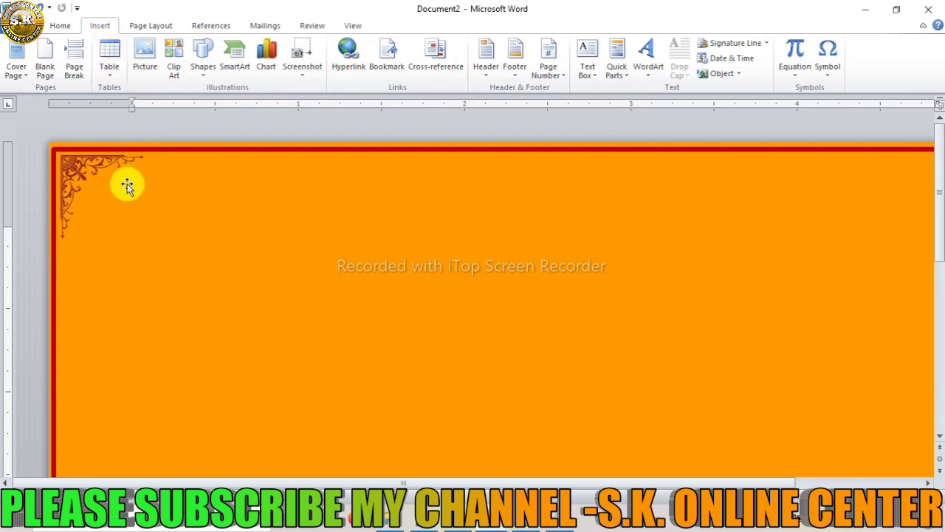
click(66, 185)
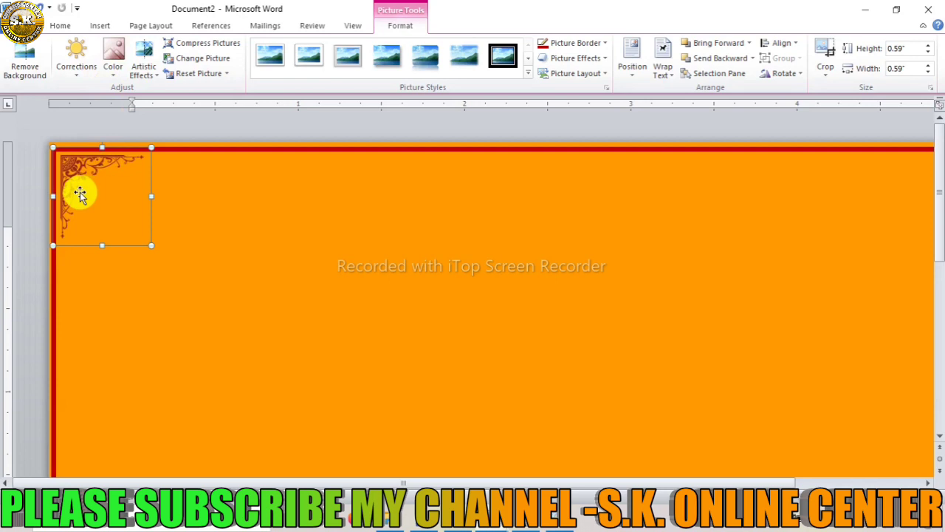
drag(80, 194, 449, 298)
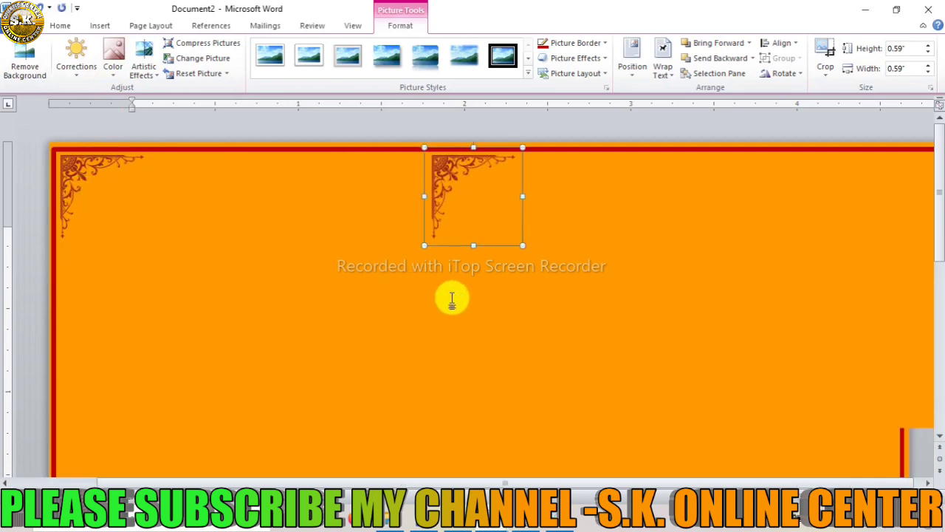
ctrl+scroll(452, 299, down, 2)
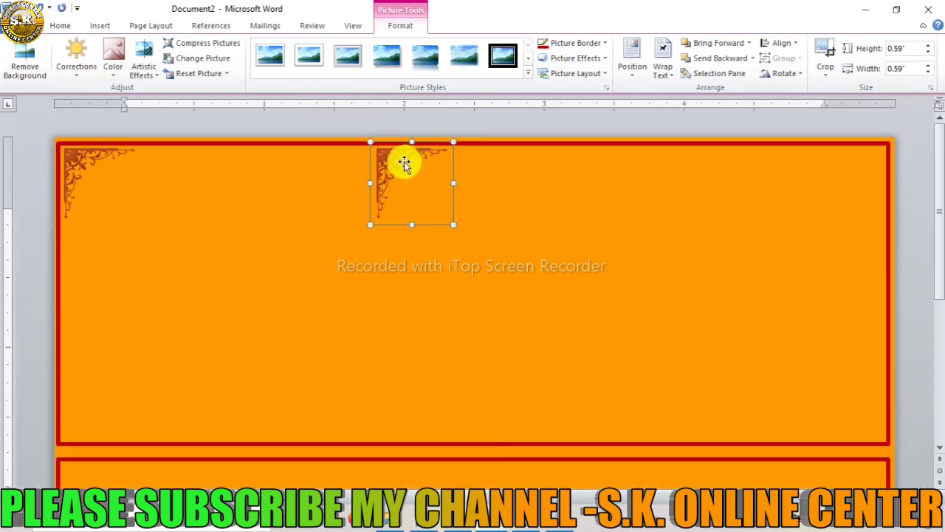
drag(405, 164, 405, 201)
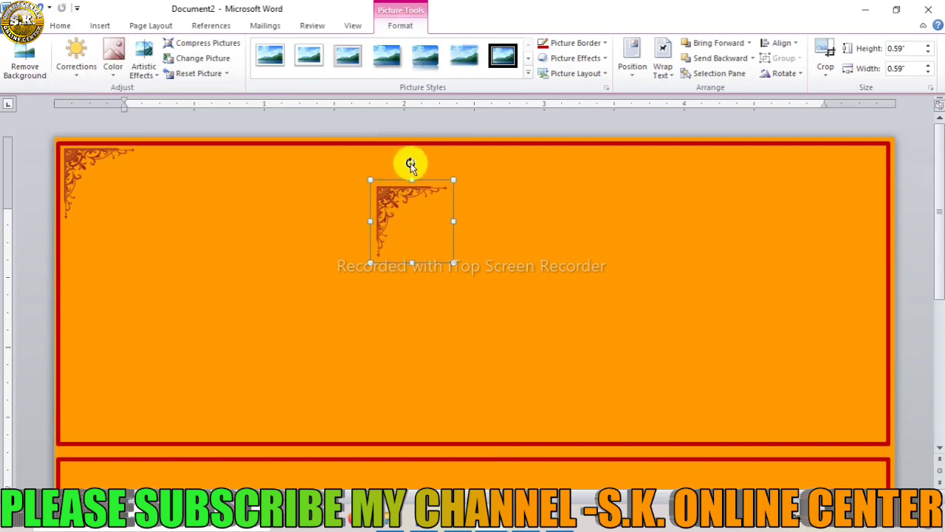
drag(411, 164, 472, 219)
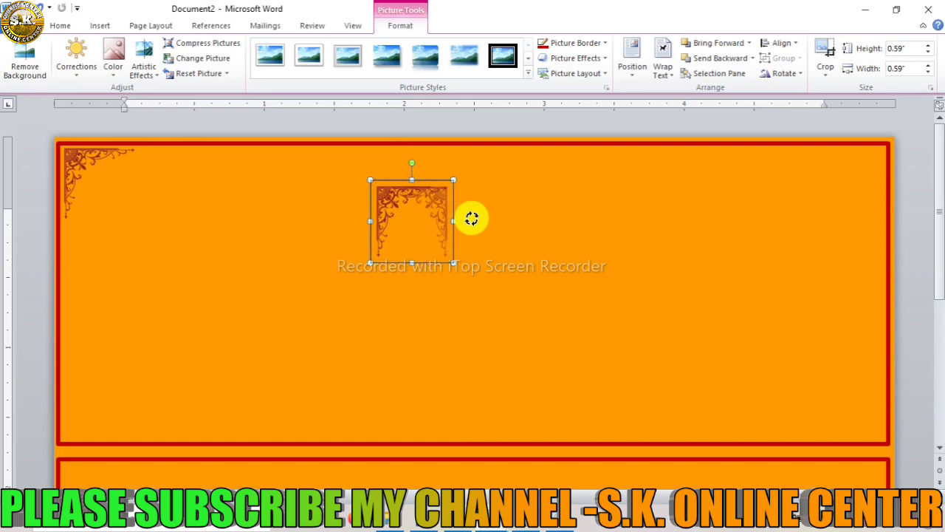
drag(414, 212, 862, 174)
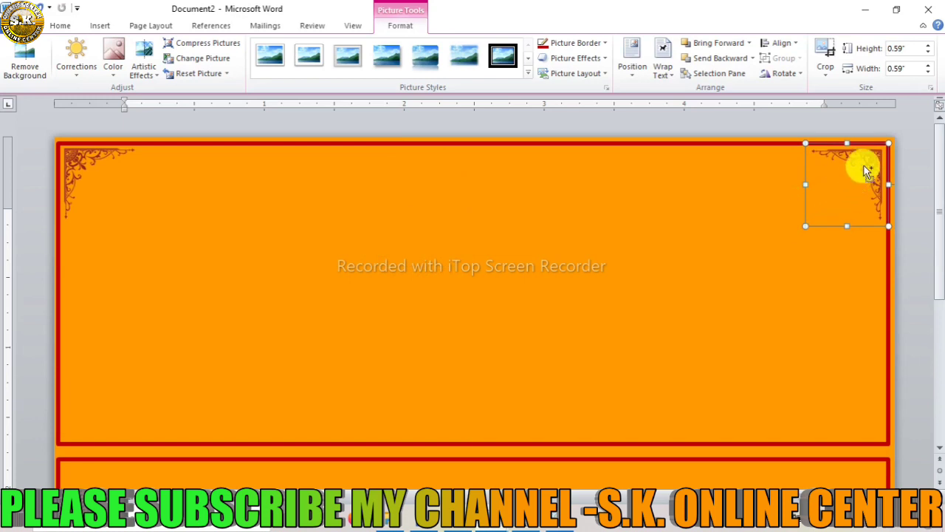
mouse_move(864, 165)
mouse_down()
mouse_move(859, 314)
mouse_move(803, 315)
mouse_up()
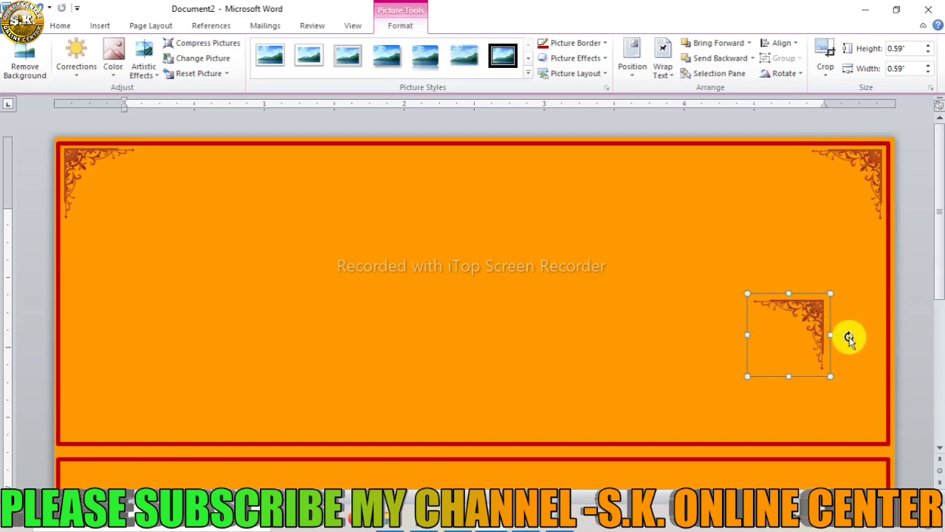
mouse_move(849, 337)
mouse_down()
mouse_move(784, 382)
mouse_move(863, 422)
mouse_up()
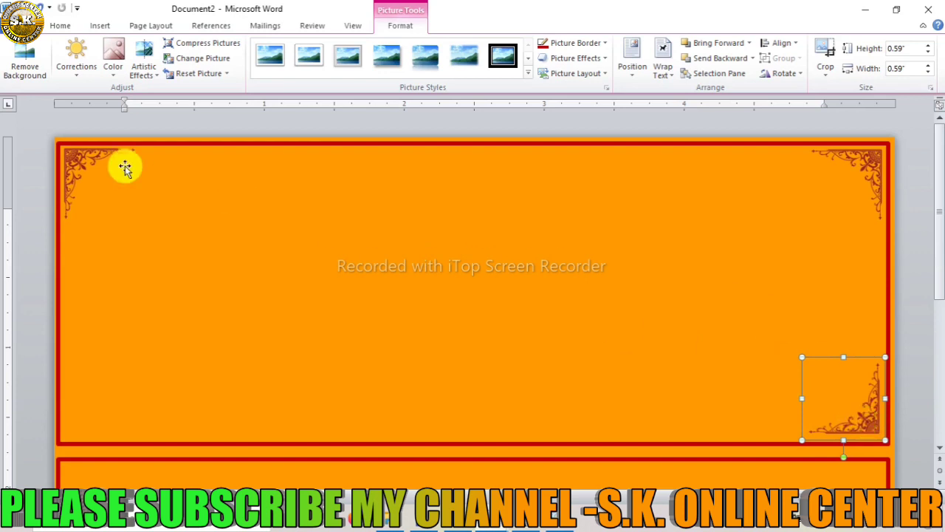
Copy the bottom-right ornament, rotate it, and place it in the bottom-left corner.
click(75, 163)
ctrl+drag(855, 429, 204, 360)
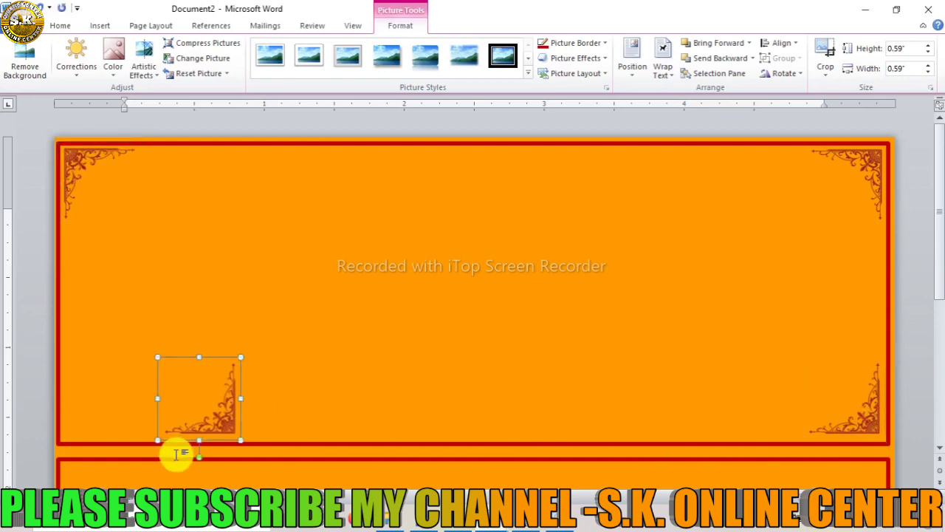
drag(196, 461, 81, 390)
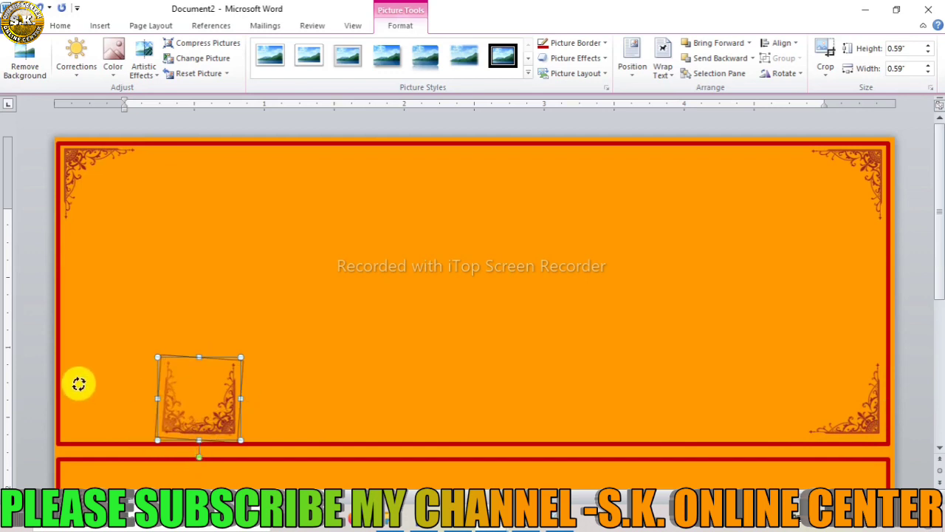
drag(162, 410, 73, 411)
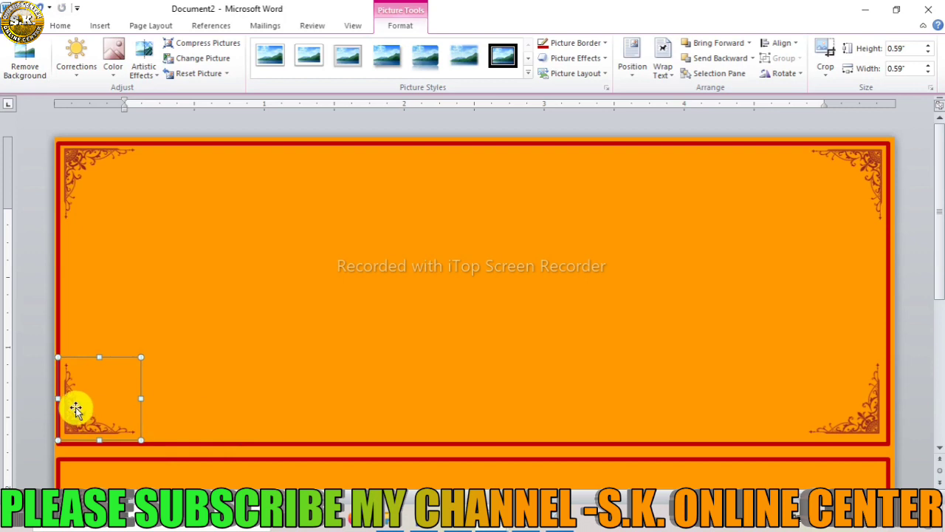
Nudge the top-left and top-right ornaments into alignment inside the border.
click(72, 181)
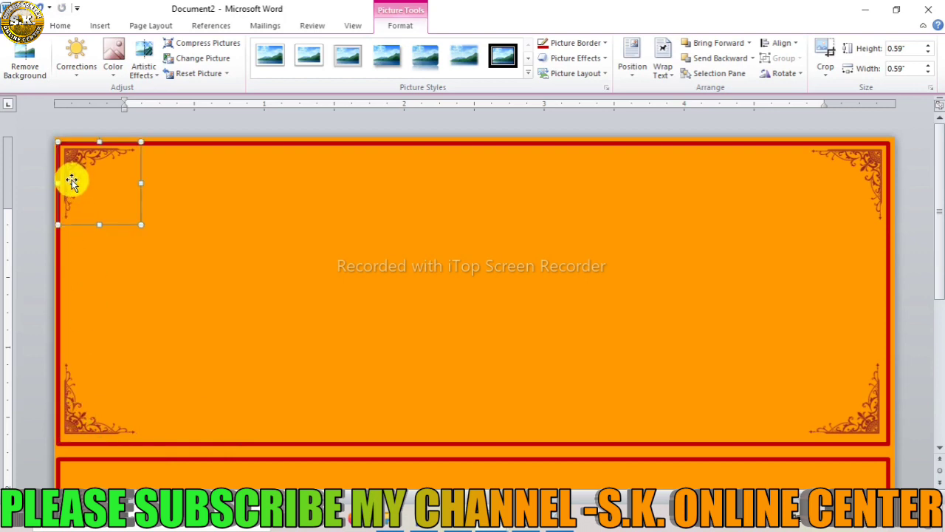
key(Down)
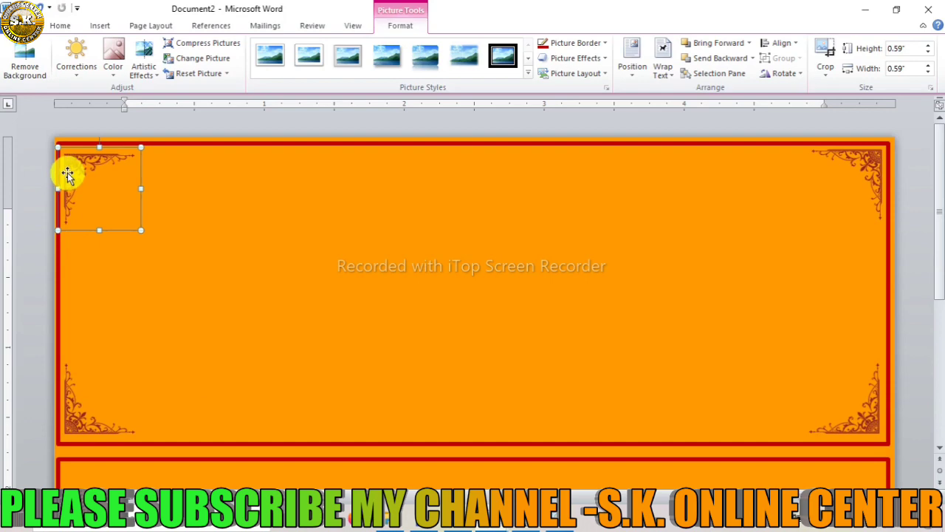
click(264, 251)
click(75, 166)
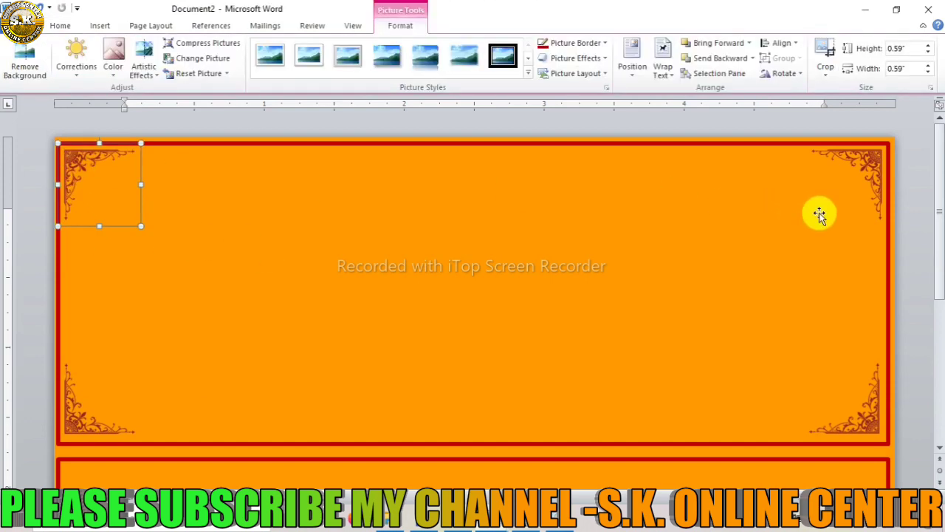
click(871, 169)
click(424, 297)
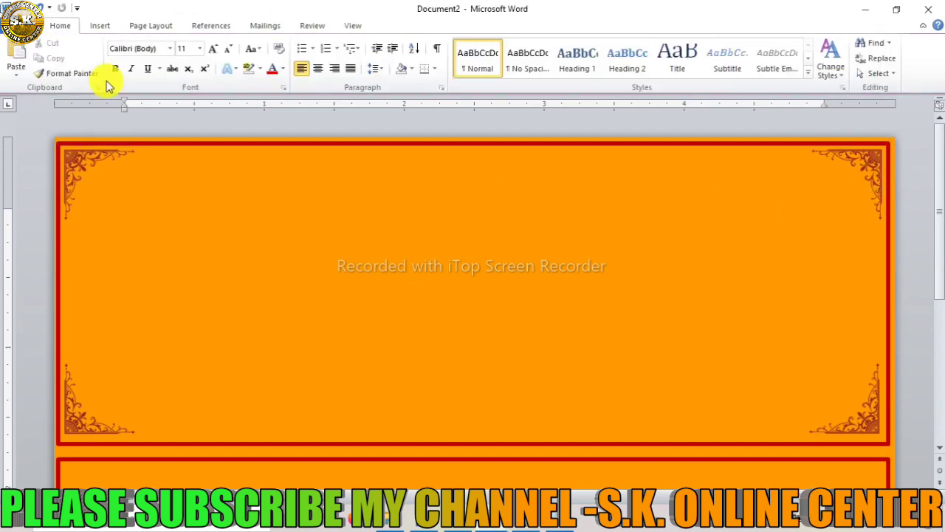
Draw a straight dark red line across the top between the upper corner ornaments.
click(101, 26)
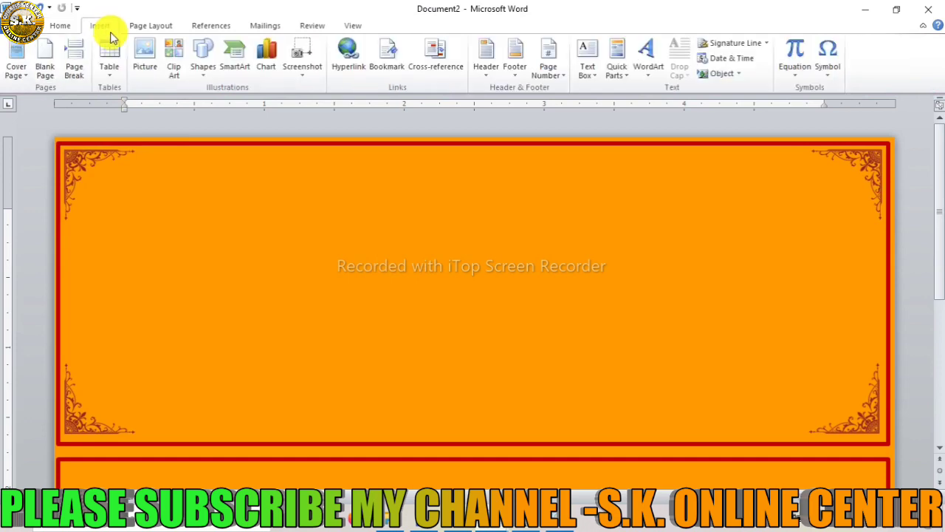
click(198, 71)
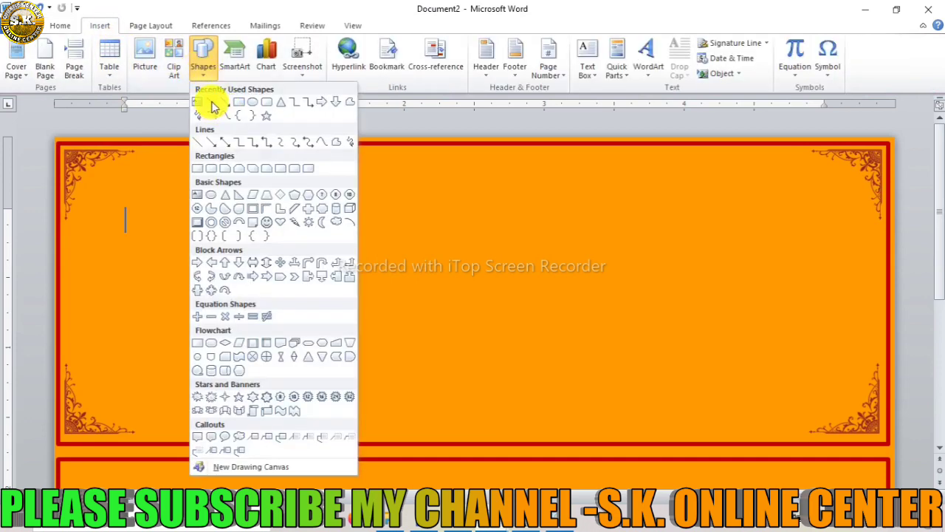
click(212, 105)
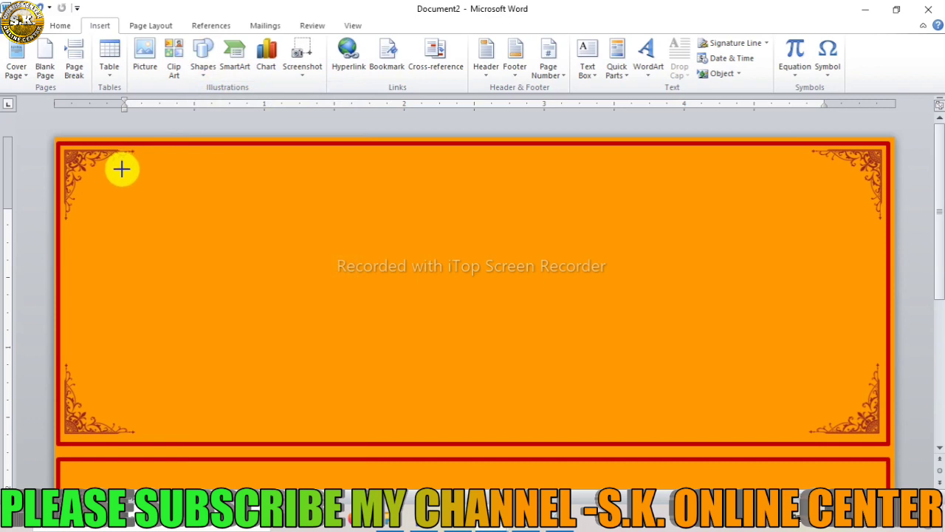
ctrl+scroll(123, 169, up, 3)
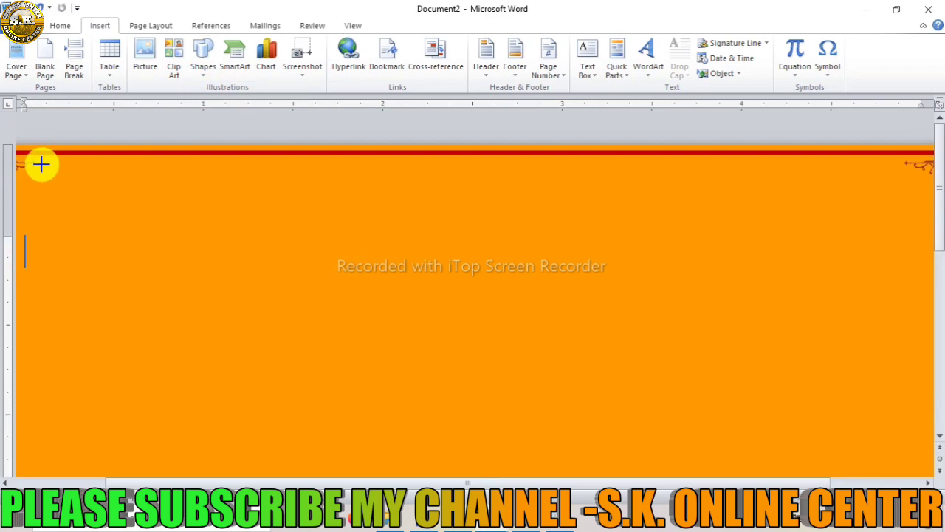
shift+drag(41, 164, 900, 214)
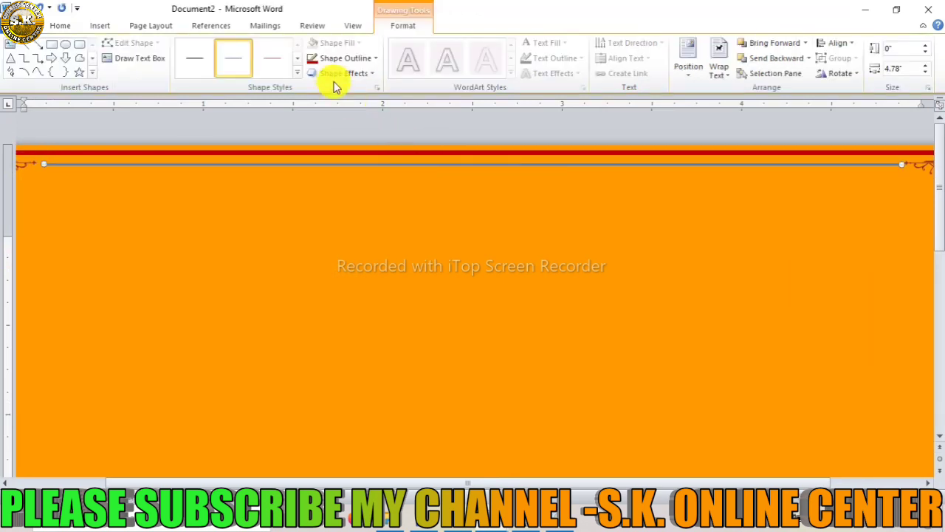
click(342, 58)
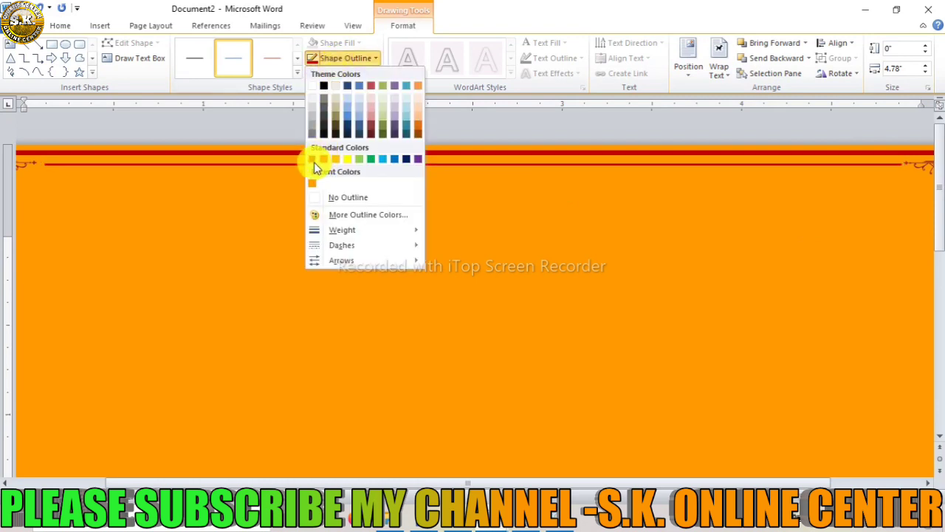
click(313, 161)
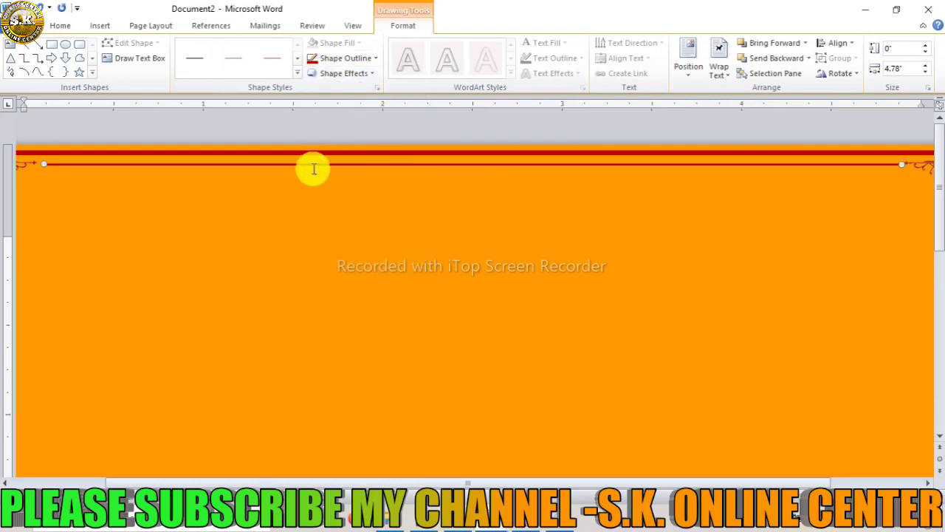
scroll(313, 167, down, 3)
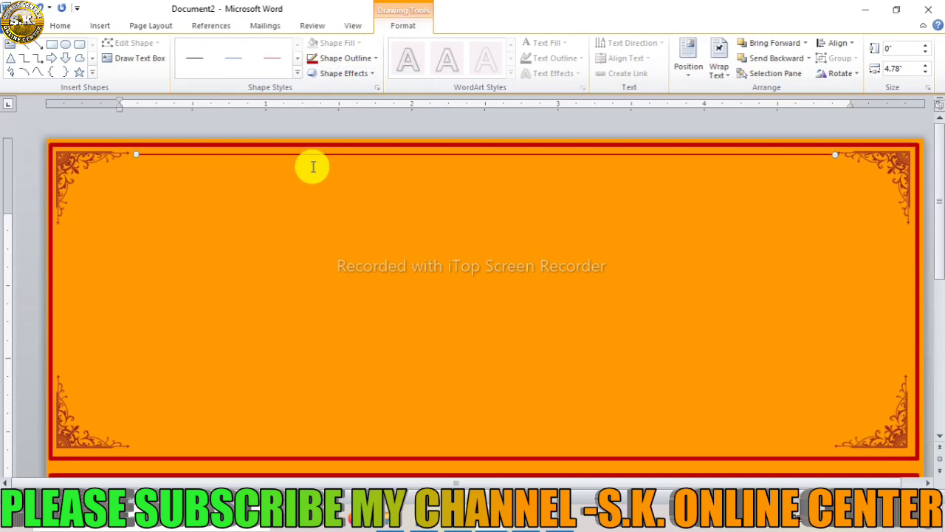
Draw a dark red vertical line down the card's left side.
click(25, 45)
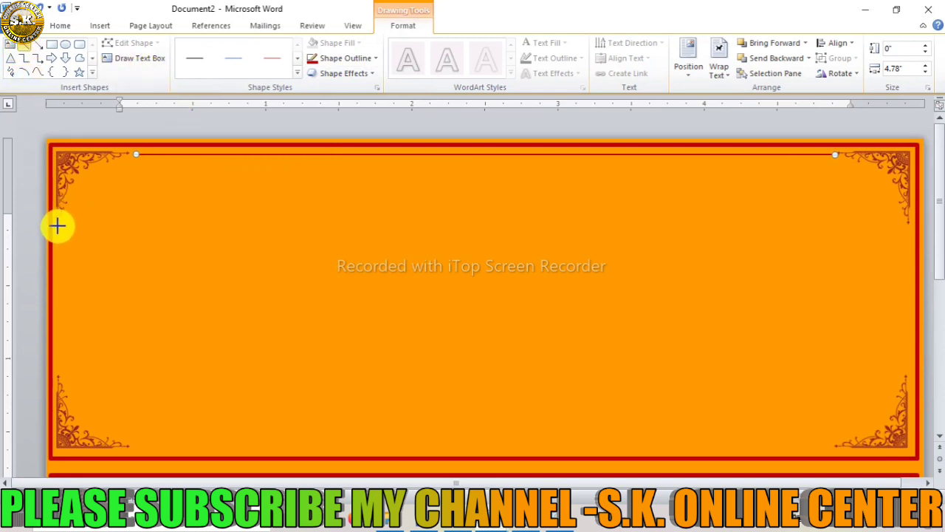
drag(57, 225, 66, 369)
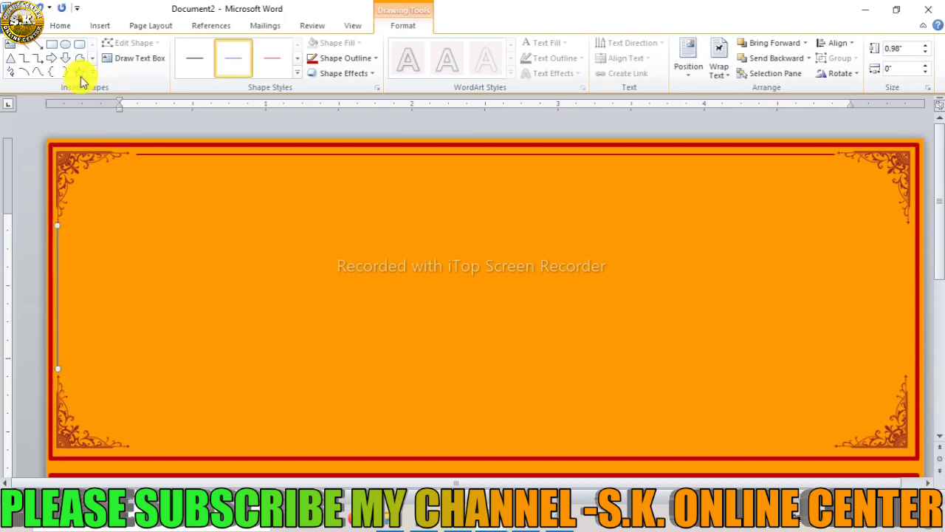
click(325, 58)
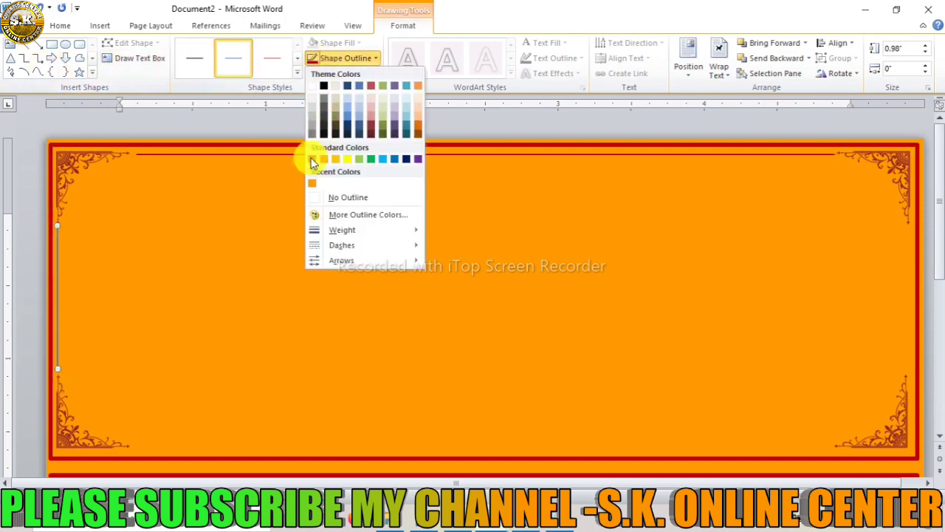
click(311, 160)
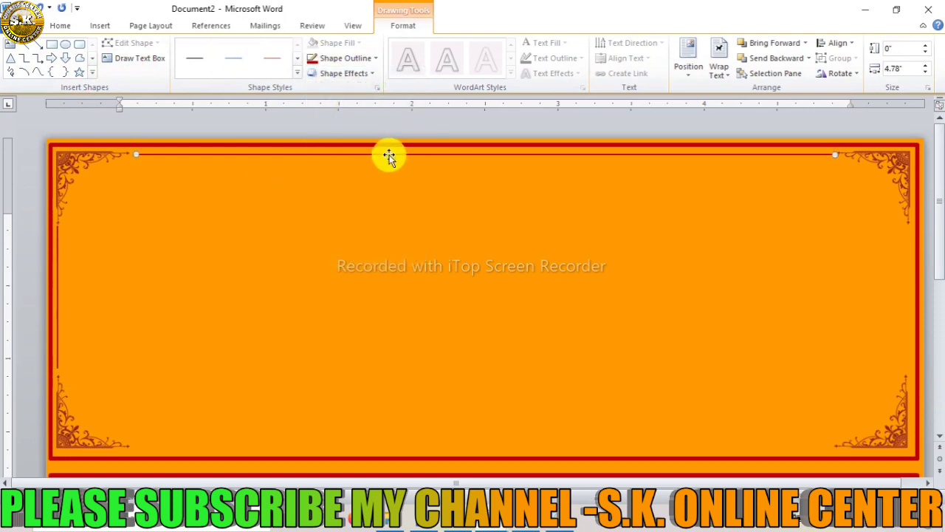
Copy the top line to the bottom edge and the left line to the right edge.
drag(394, 161, 421, 445)
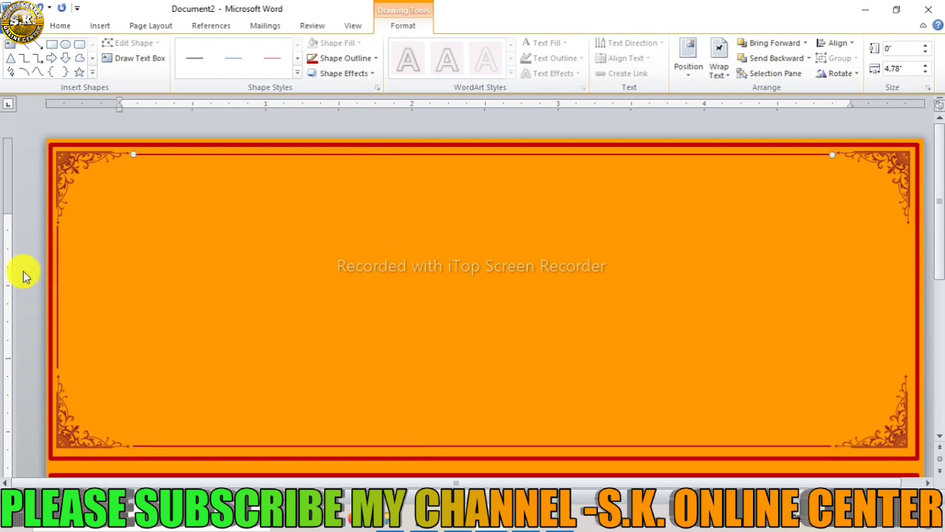
click(51, 277)
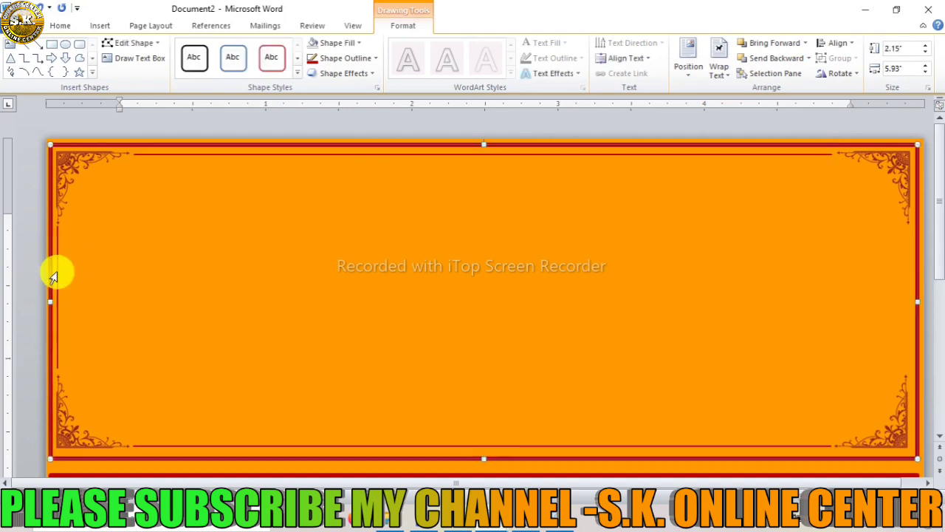
click(57, 273)
drag(57, 273, 909, 352)
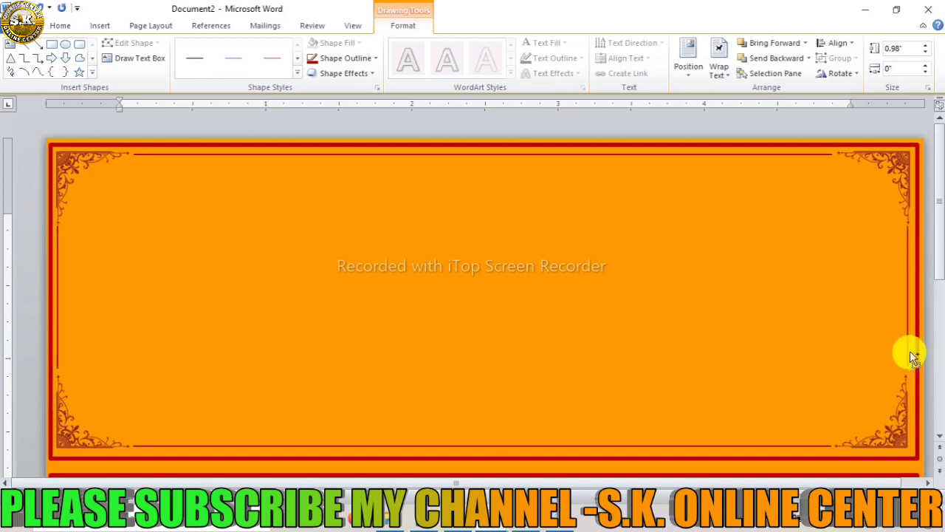
click(685, 306)
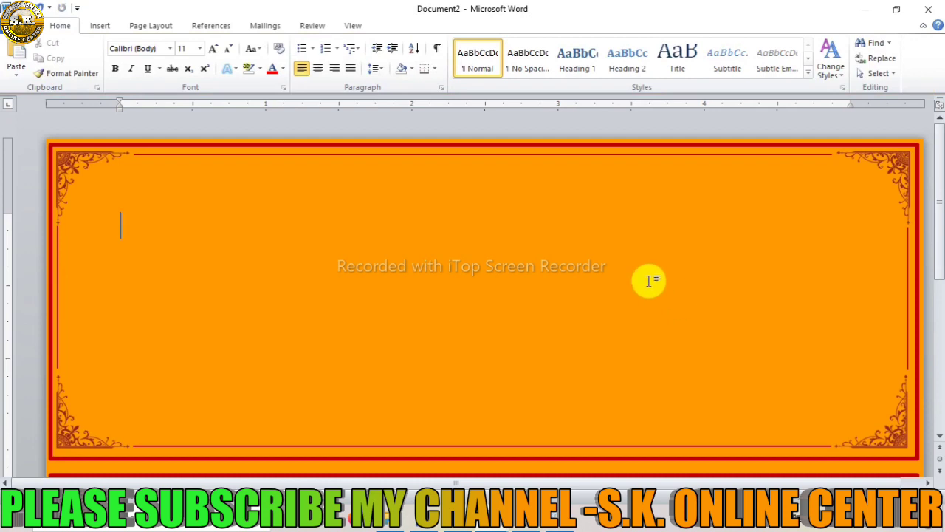
Delete the lower orange bordered rectangle, leaving plain orange below the framed top card.
ctrl+scroll(633, 245, down, 2)
ctrl+scroll(583, 164, down, 1)
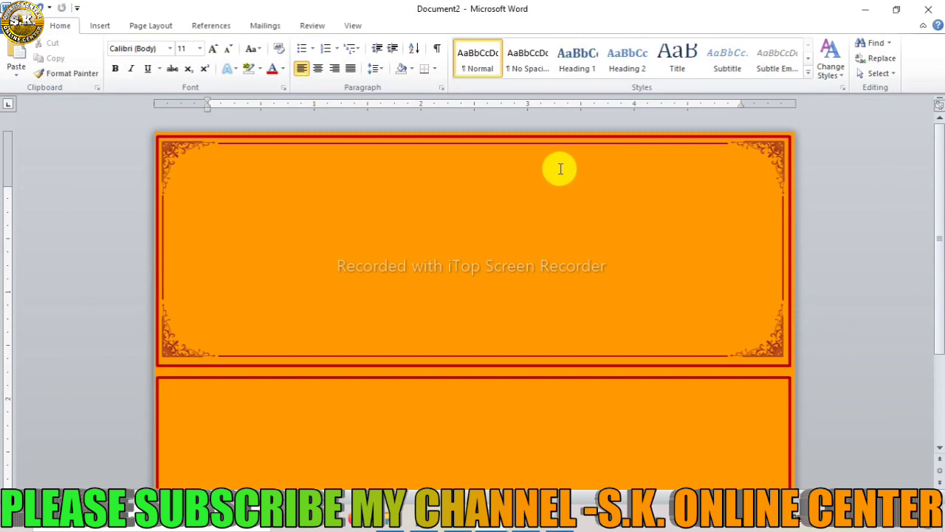
scroll(560, 168, down, 1)
scroll(432, 341, down, 2)
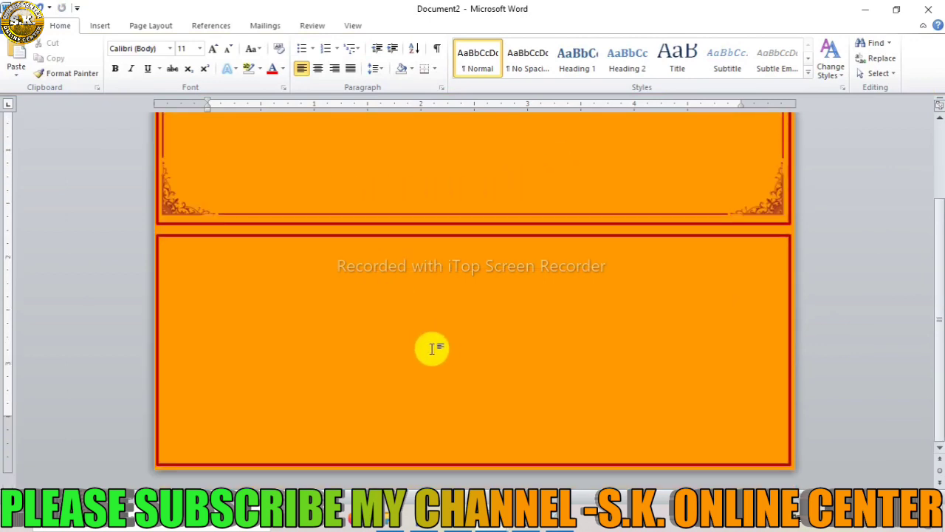
click(368, 237)
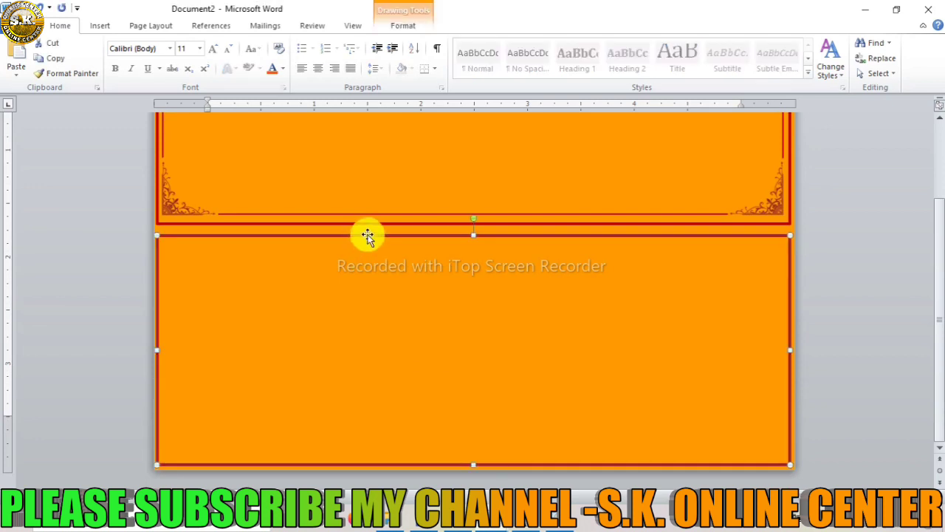
key(Delete)
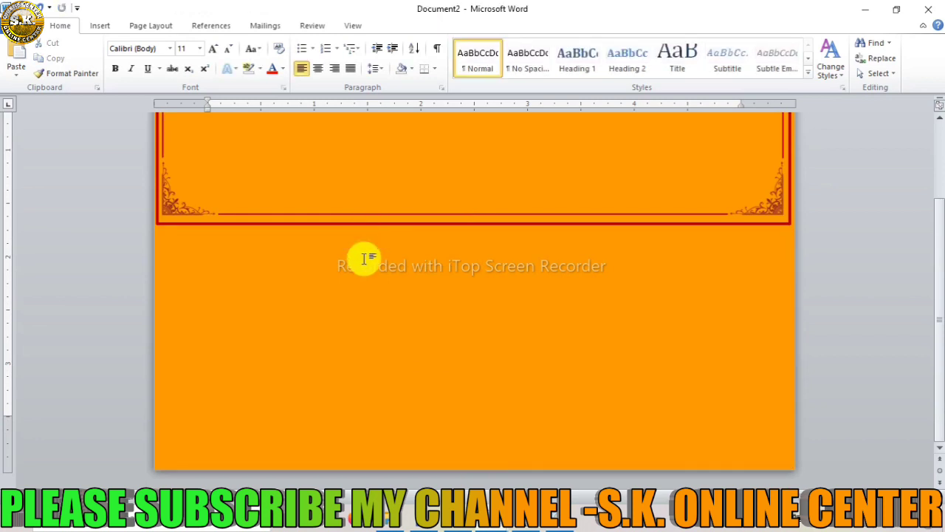
scroll(365, 251, up, 2)
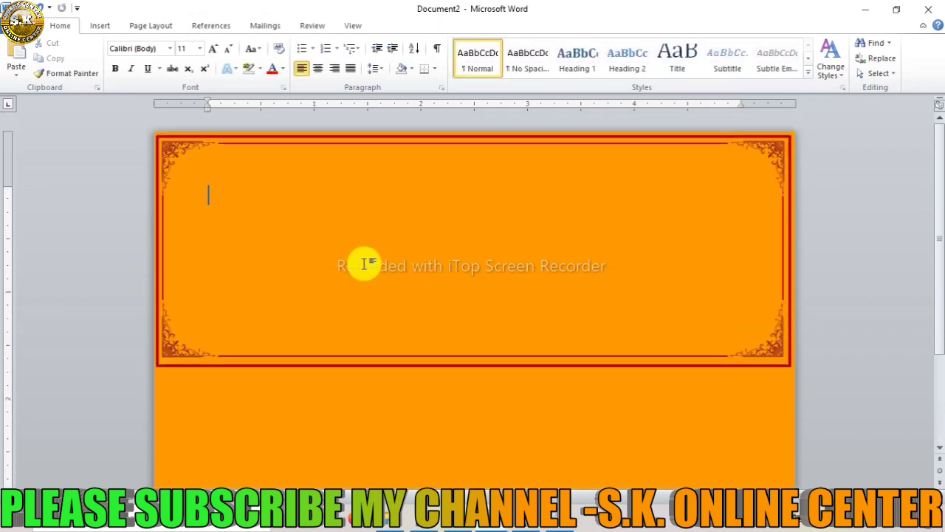
Select the four corner ornaments, red border rectangles and inner frame lines, and group them into one object.
click(183, 156)
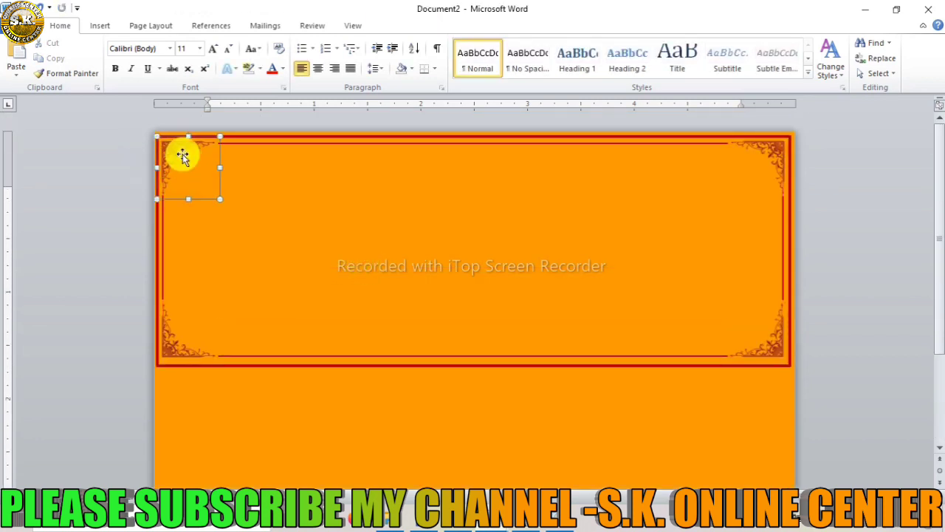
ctrl+scroll(183, 152, up, 3)
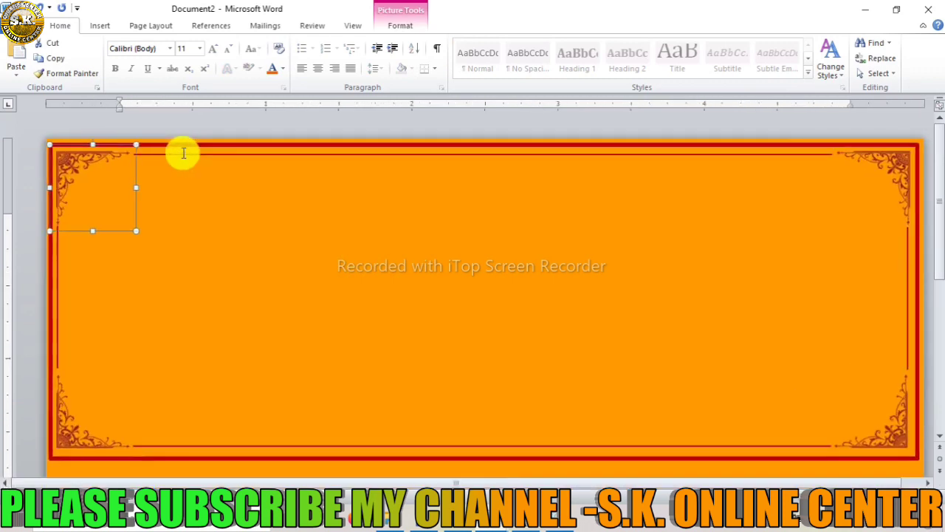
ctrl+click(903, 166)
ctrl+click(903, 438)
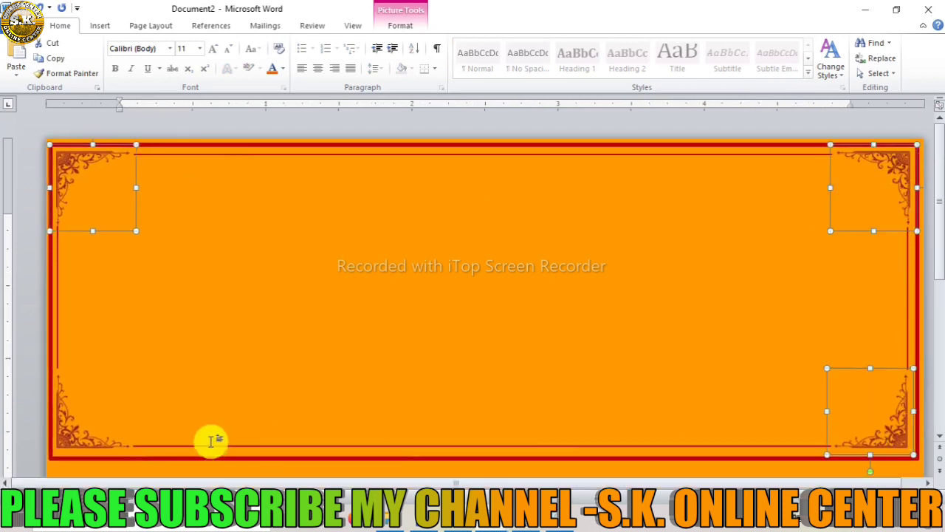
ctrl+click(74, 436)
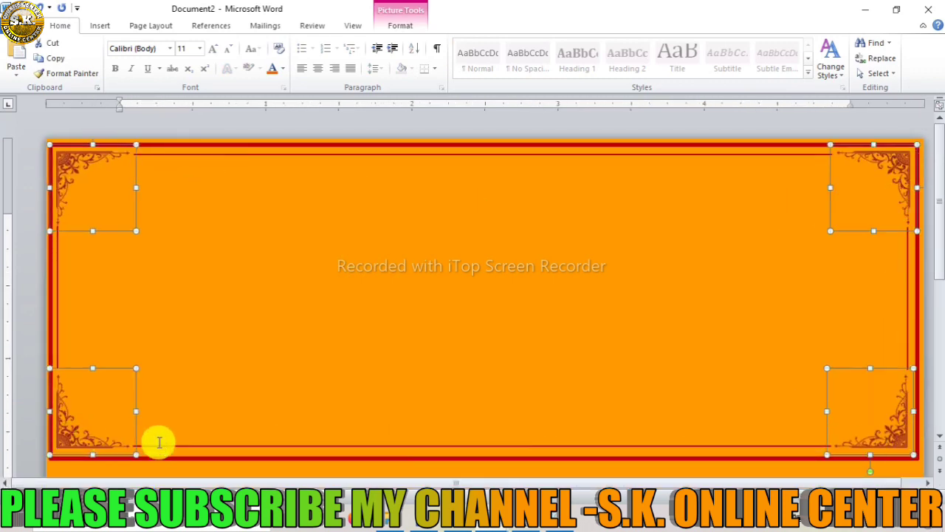
ctrl+click(227, 446)
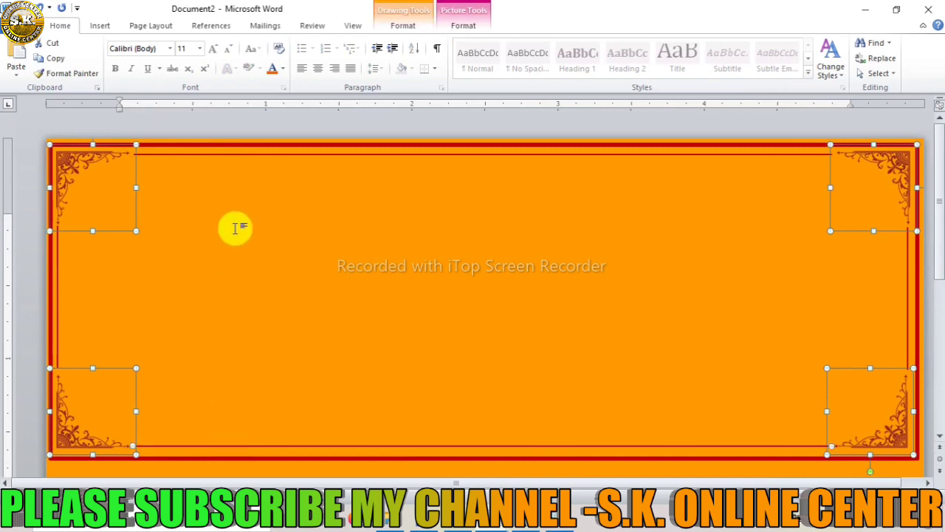
ctrl+click(251, 155)
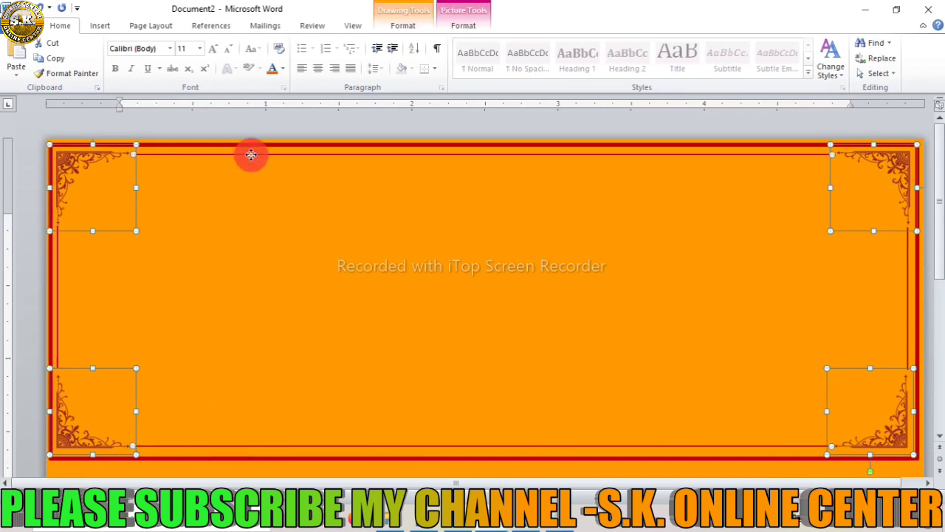
ctrl+click(60, 318)
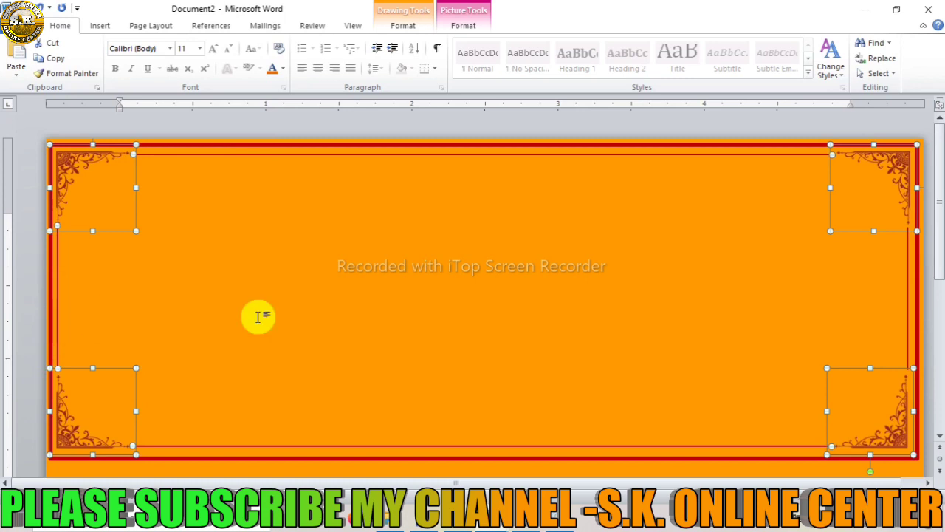
ctrl+click(909, 302)
ctrl+click(915, 296)
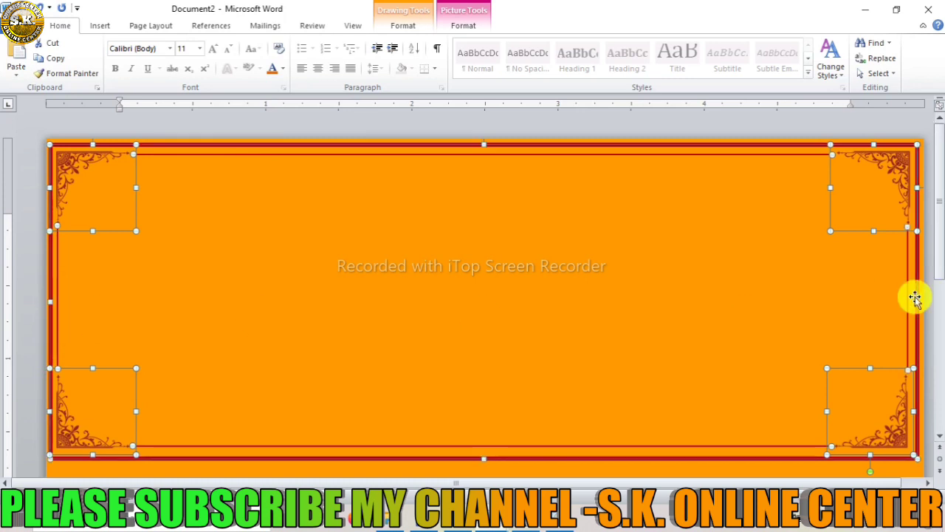
click(465, 26)
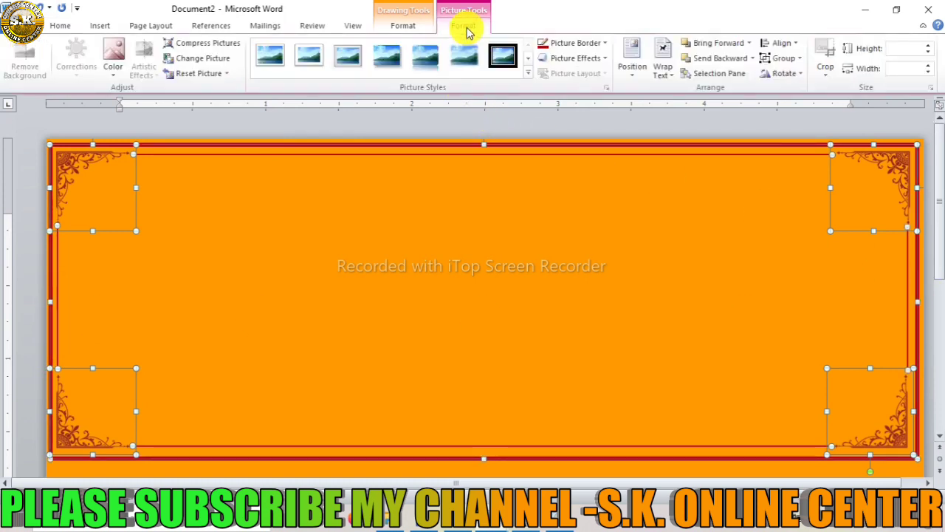
click(784, 57)
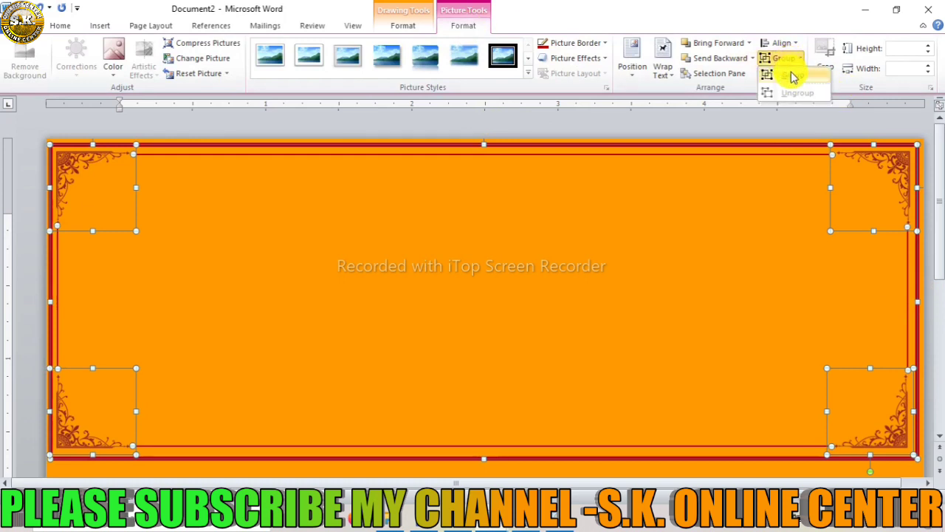
click(791, 76)
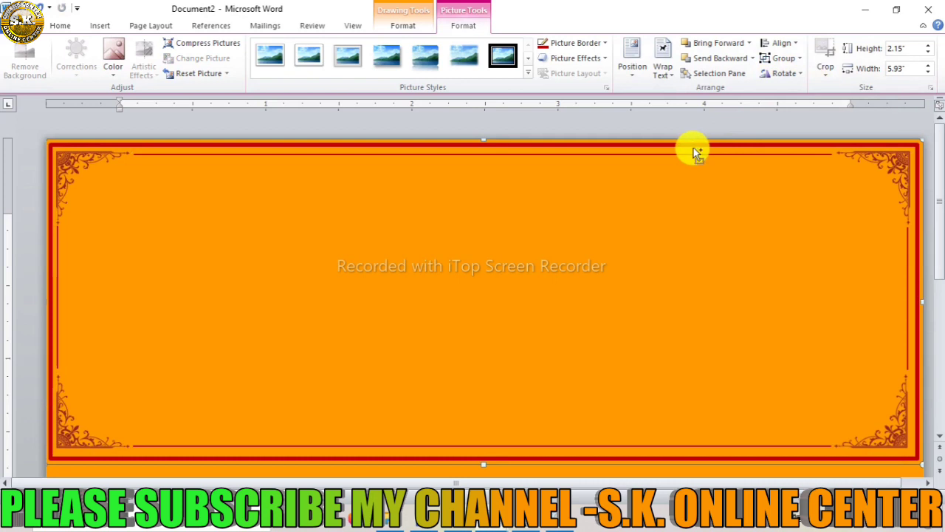
Duplicate the grouped ornate frame and position the copy directly beneath the original.
scroll(693, 148, down, 3)
scroll(693, 147, down, 1)
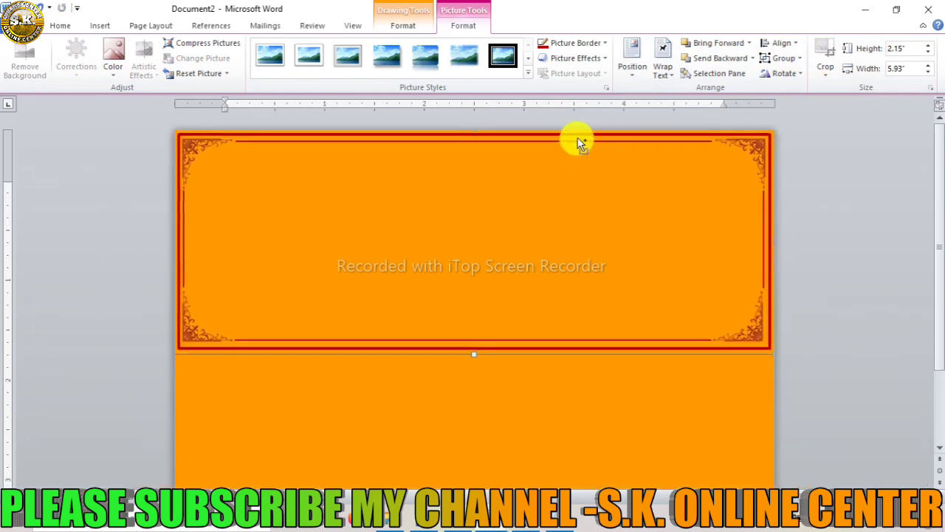
drag(579, 144, 603, 369)
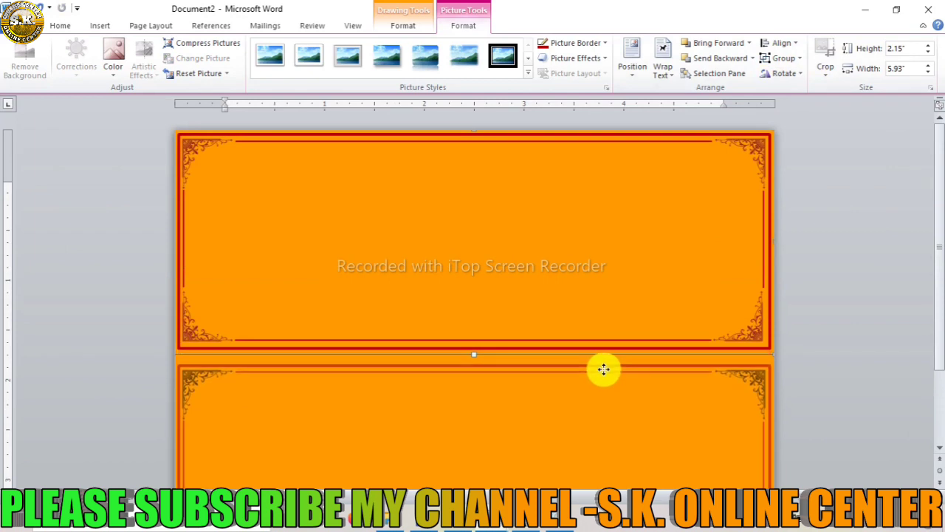
scroll(604, 368, down, 3)
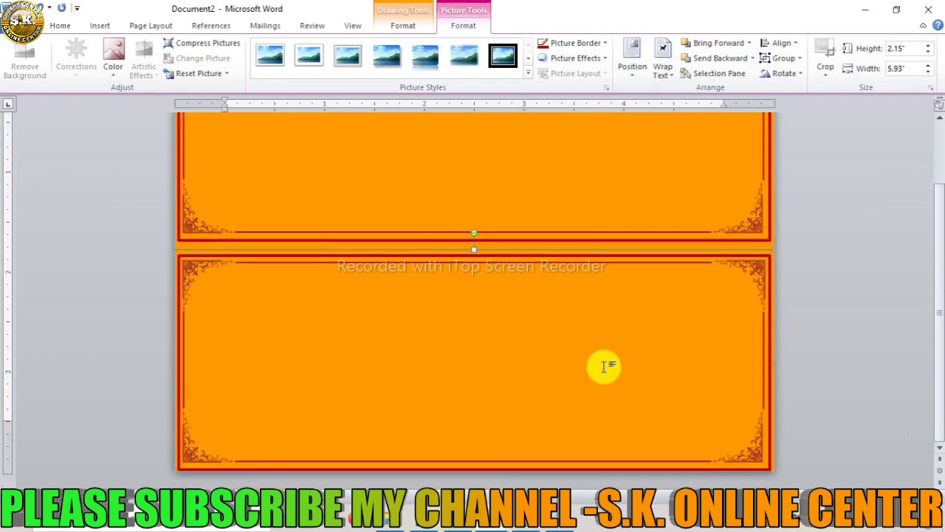
click(511, 194)
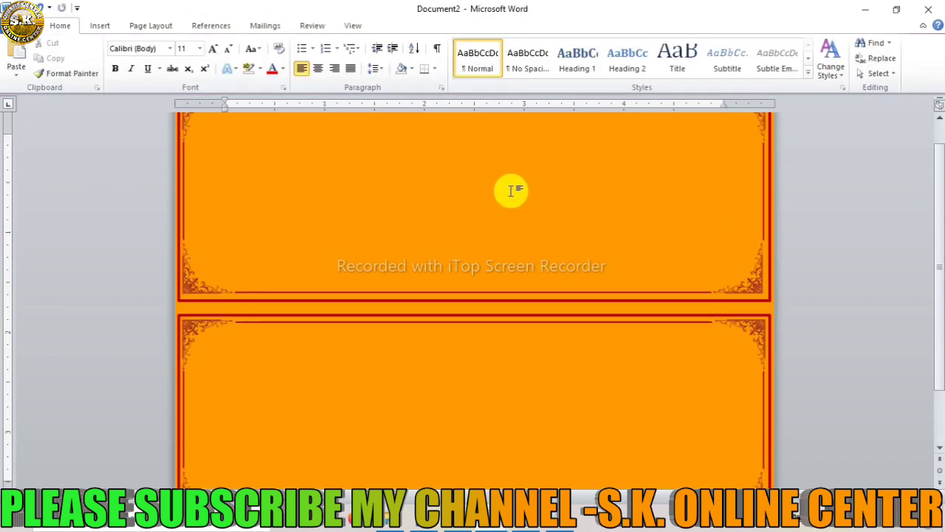
scroll(476, 271, up, 1)
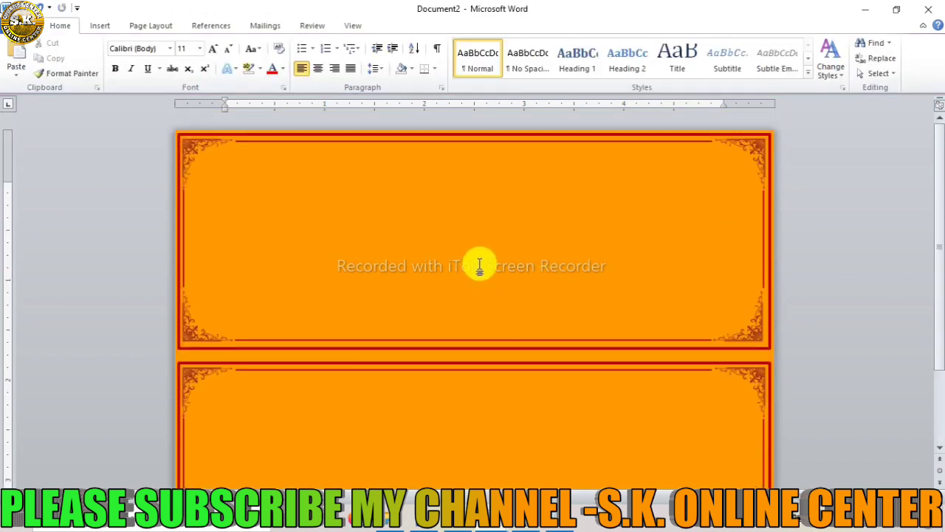
scroll(479, 266, down, 1)
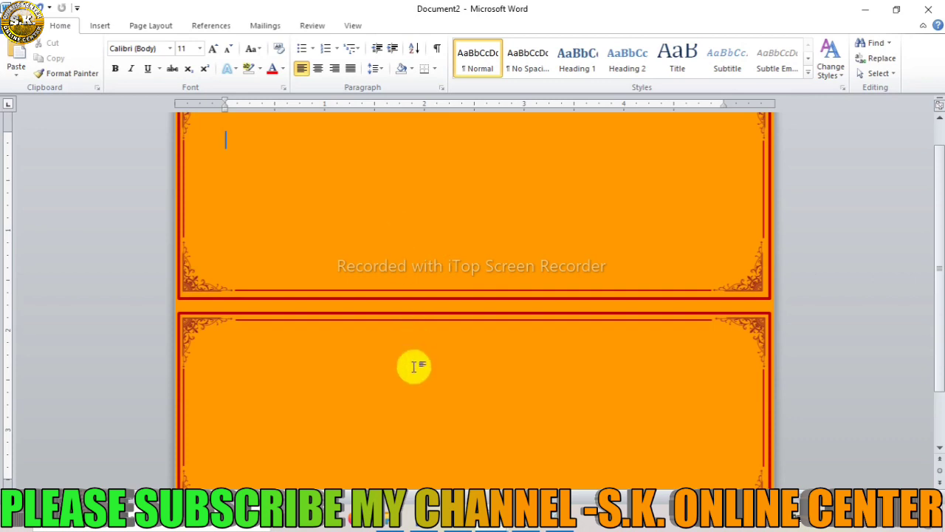
scroll(414, 366, up, 1)
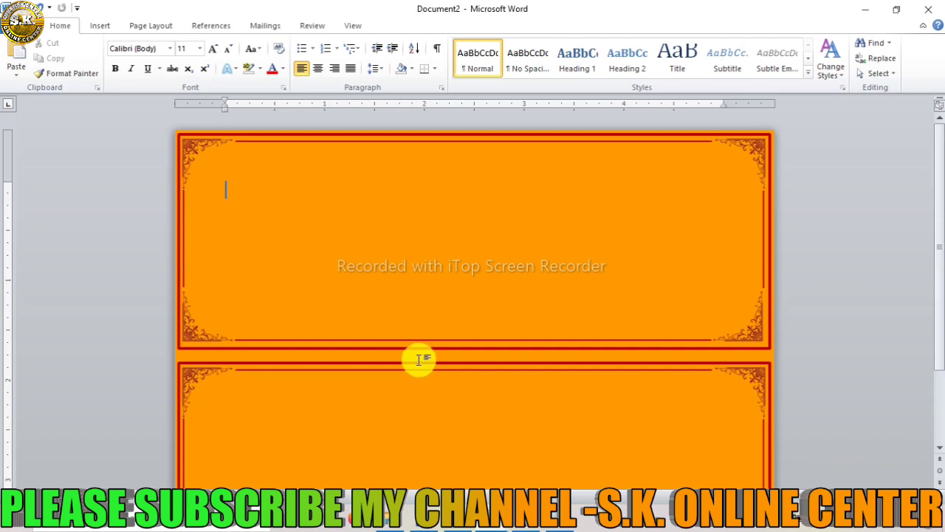
Review the font of the red '!! श्री गणेशाय नमः' heading and the Vakratunda shloka line.
click(92, 26)
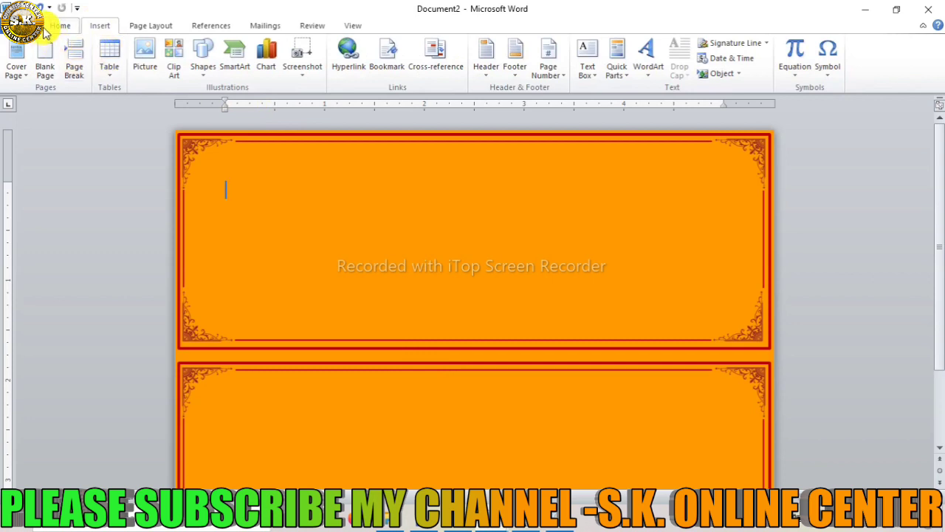
click(57, 25)
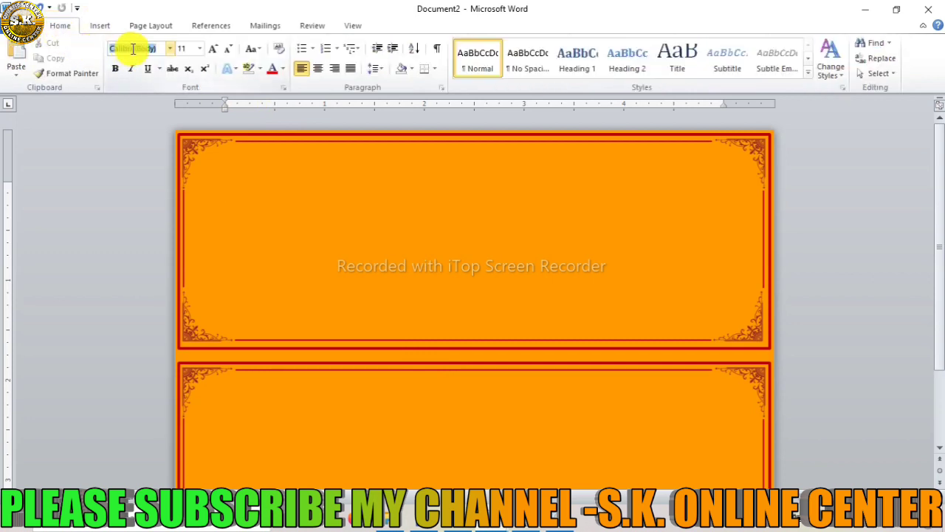
click(170, 48)
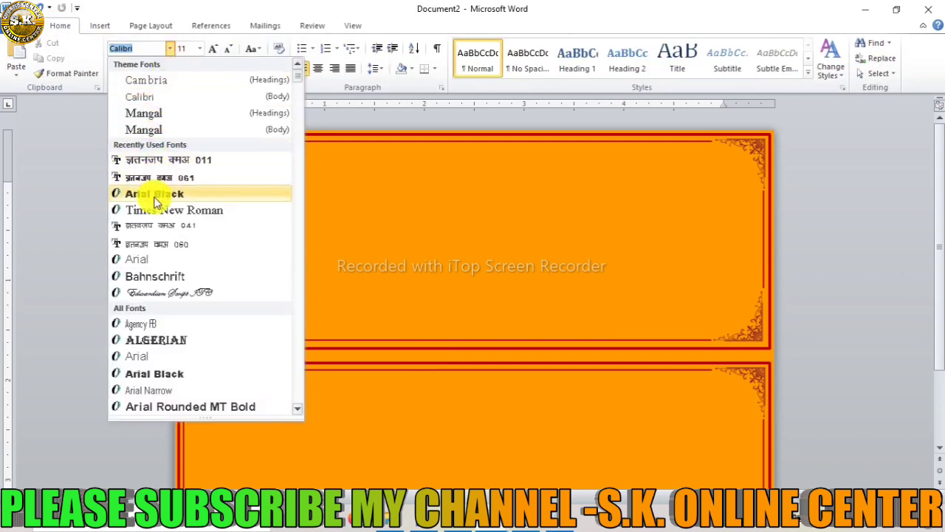
click(380, 181)
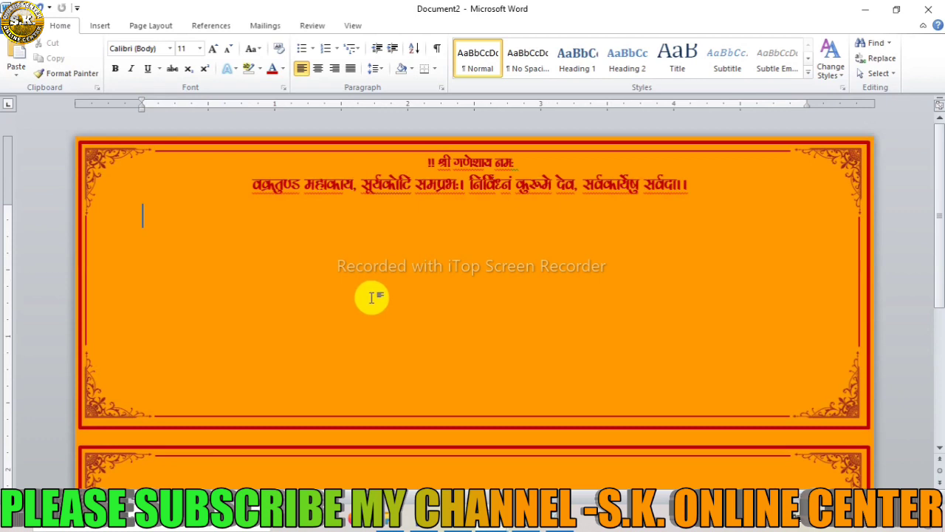
drag(428, 162, 521, 162)
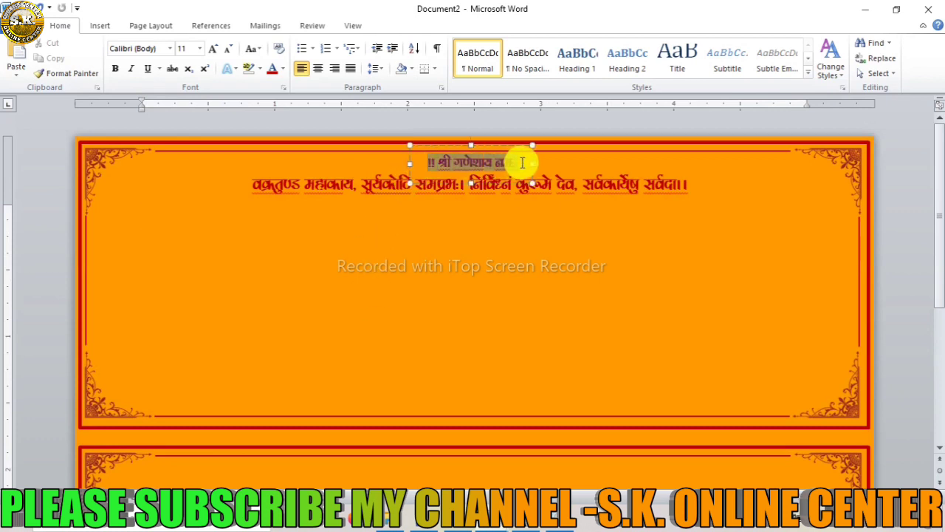
drag(251, 186, 738, 186)
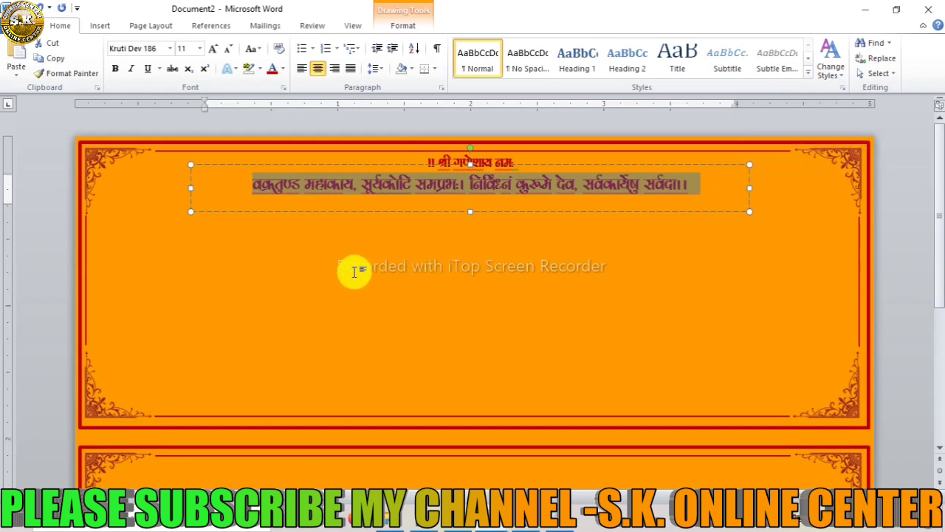
click(162, 194)
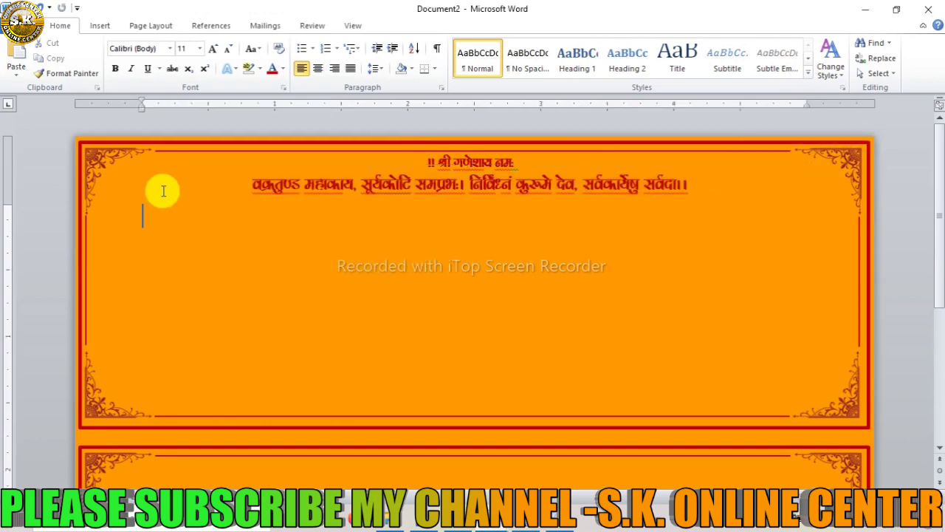
Insert the Ganesha picture, shrink it to 0.41 inches, and place copies at both ends of the shloka.
click(99, 25)
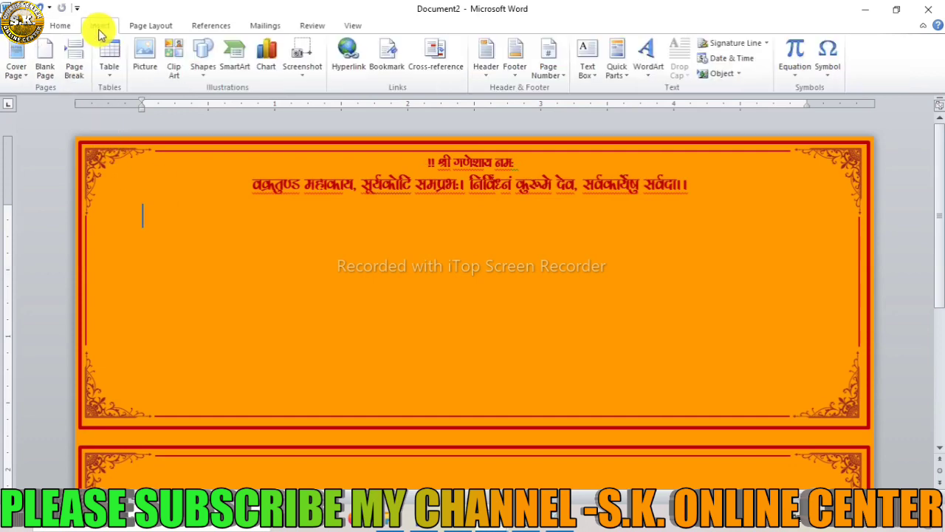
click(138, 64)
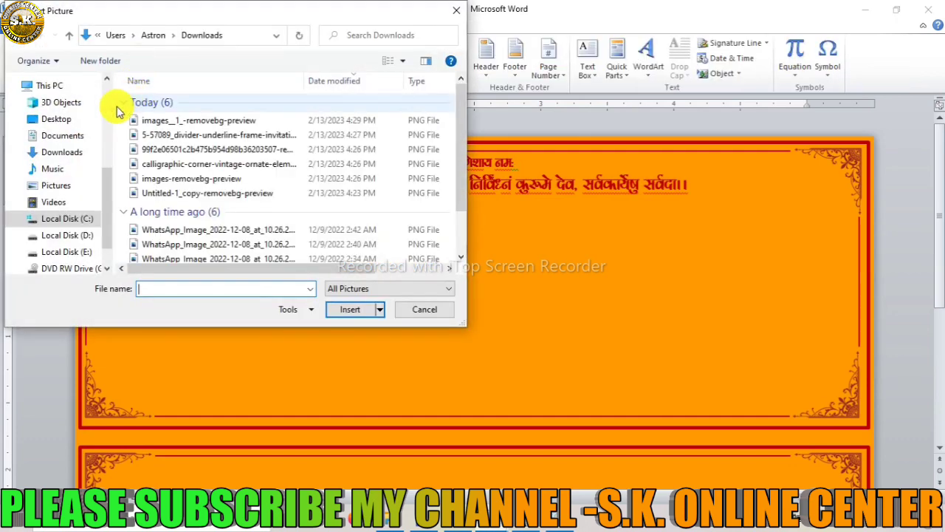
double_click(221, 244)
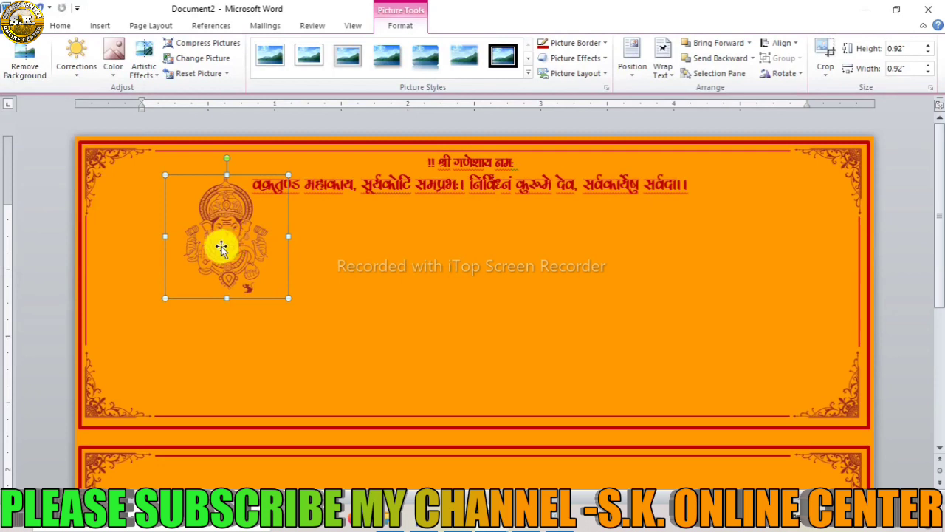
drag(199, 252, 194, 253)
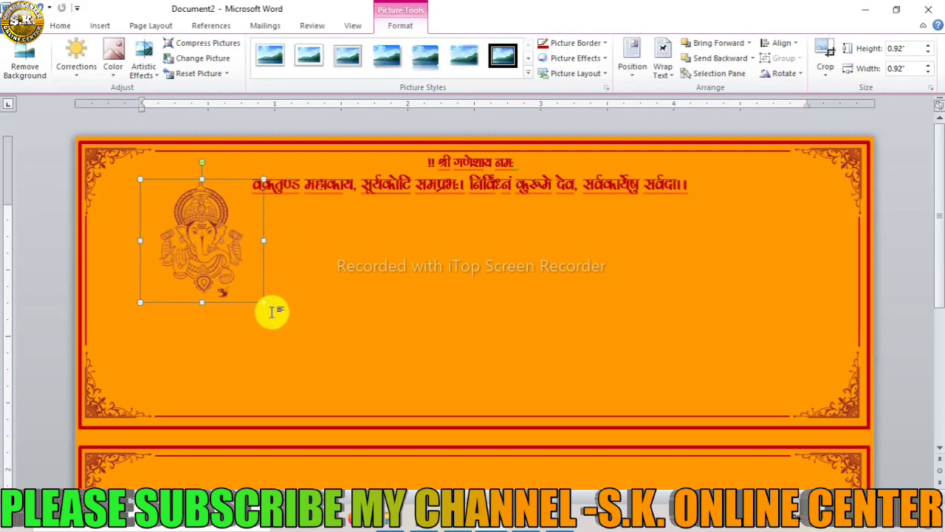
drag(263, 301, 195, 233)
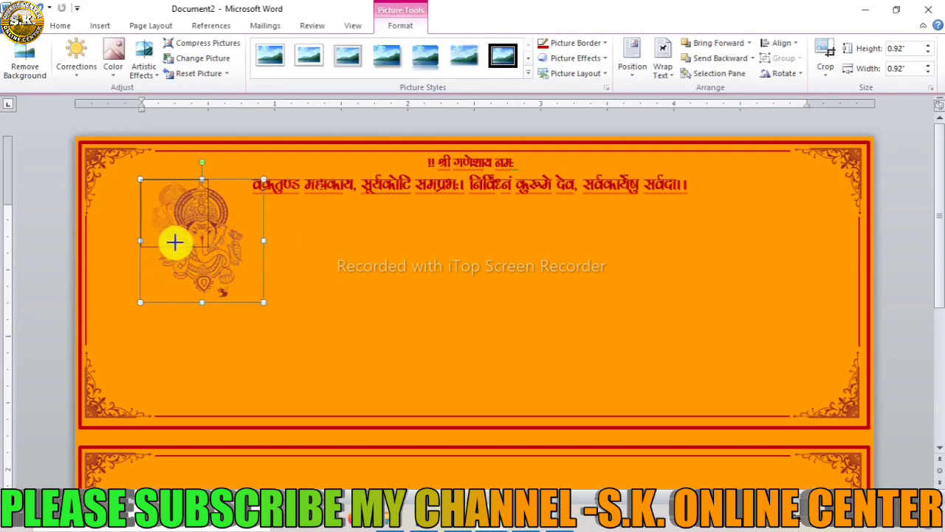
drag(213, 202, 219, 188)
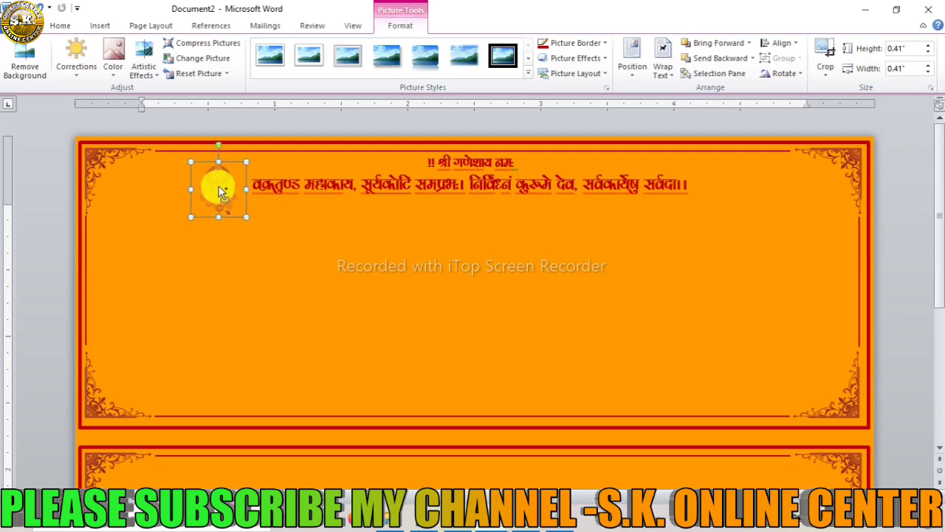
mouse_move(219, 188)
mouse_down()
mouse_move(753, 215)
mouse_move(717, 219)
mouse_up()
click(481, 272)
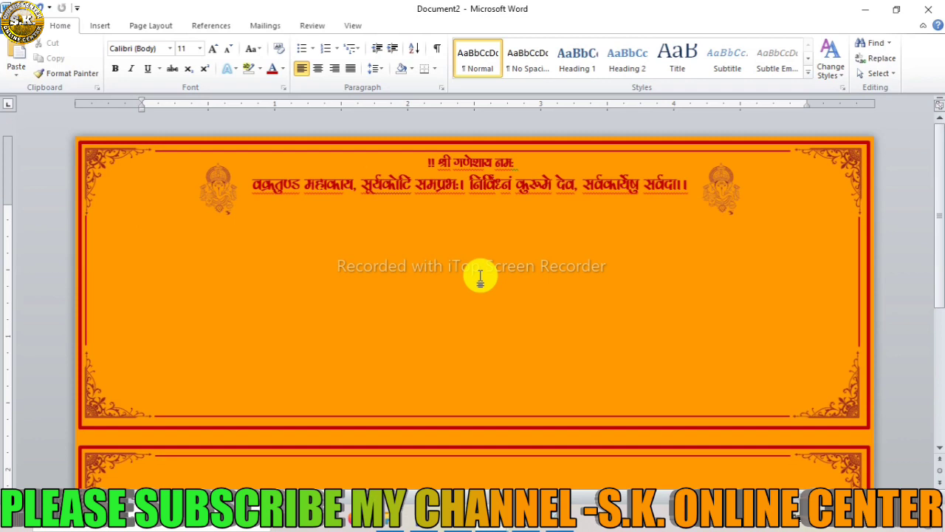
Paste the red Hindi invitation line under the shloka, with the '!!वैवाहिक कार्यक्रम!!' heading below it.
key(ctrl+v)
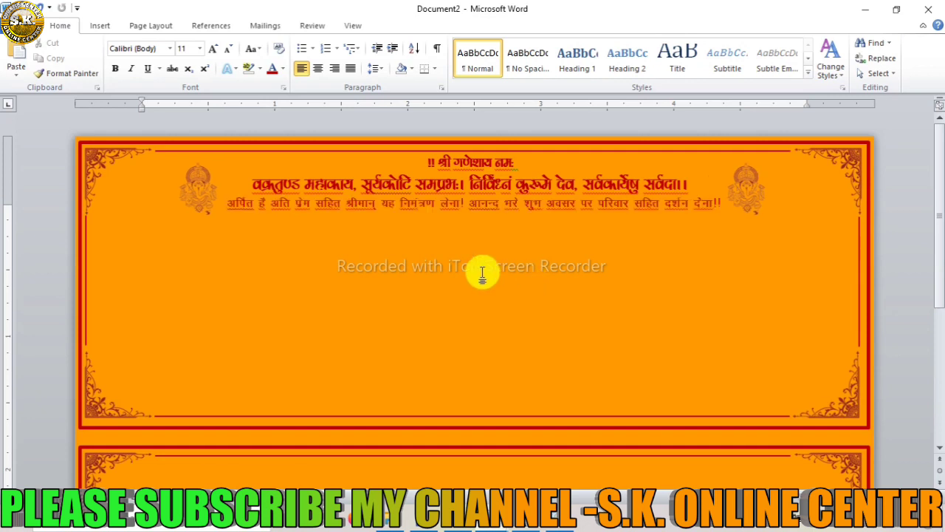
click(391, 220)
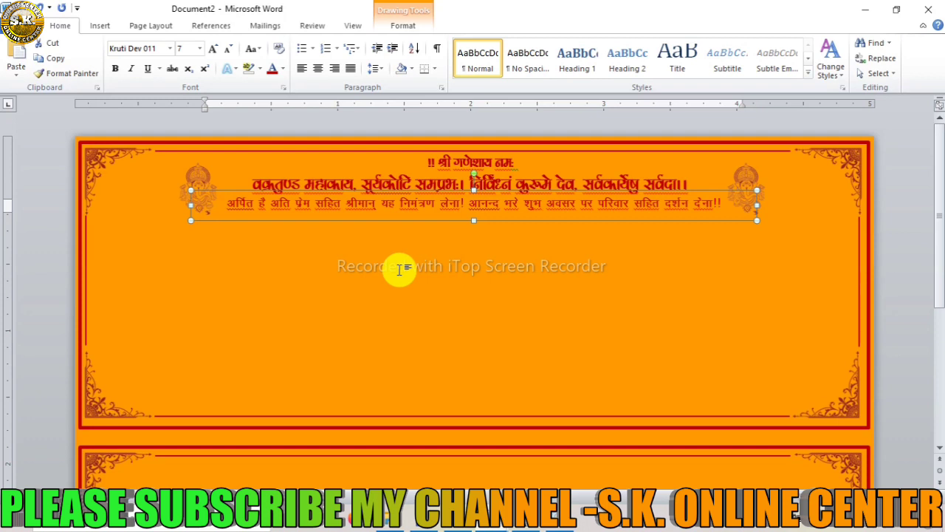
click(399, 268)
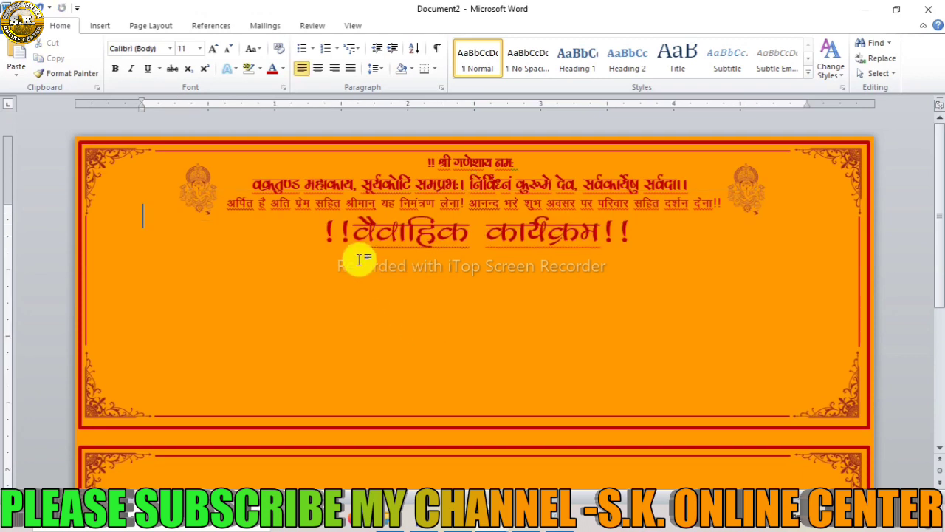
Set the '!!वैवाहिक कार्यक्रम!!' heading to red Kruti Dev 170, size 18, centred under the invitation line.
drag(322, 233, 638, 233)
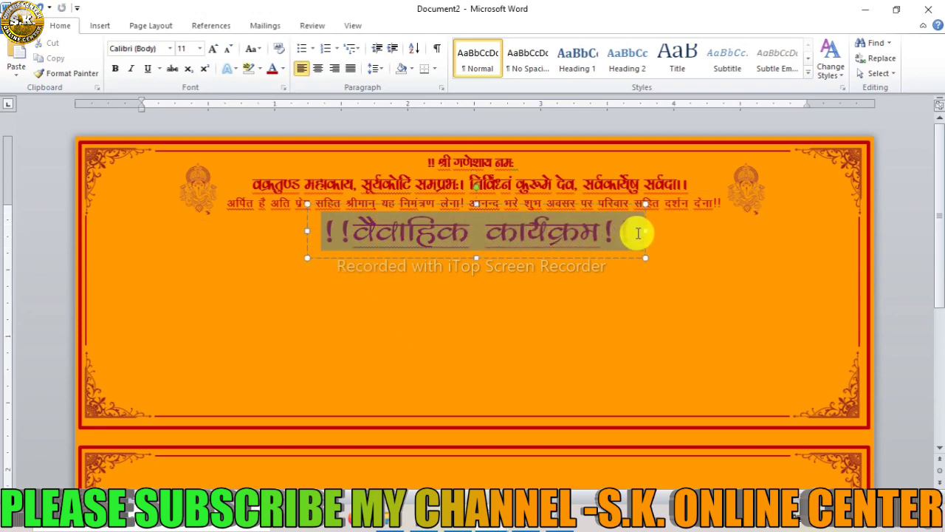
drag(638, 233, 640, 236)
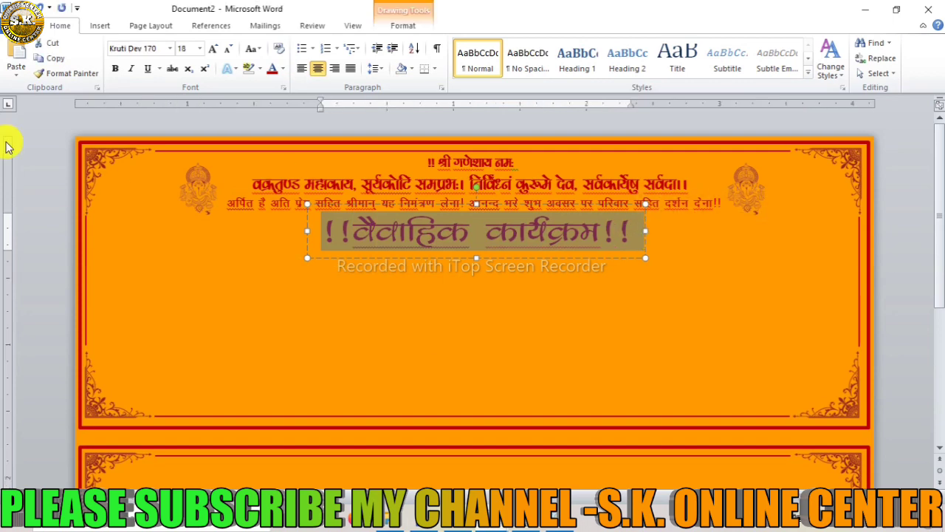
click(177, 48)
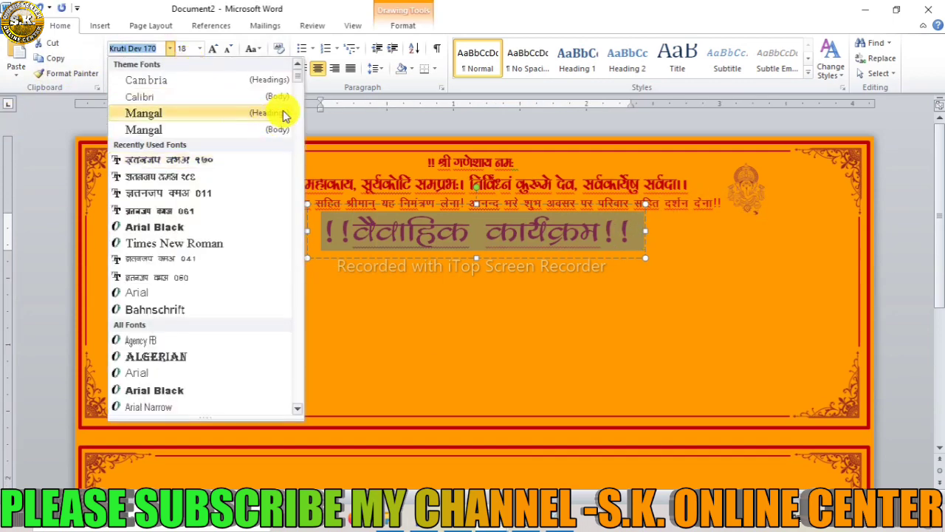
mouse_move(296, 74)
mouse_down()
mouse_move(304, 243)
mouse_move(303, 82)
mouse_up()
click(408, 223)
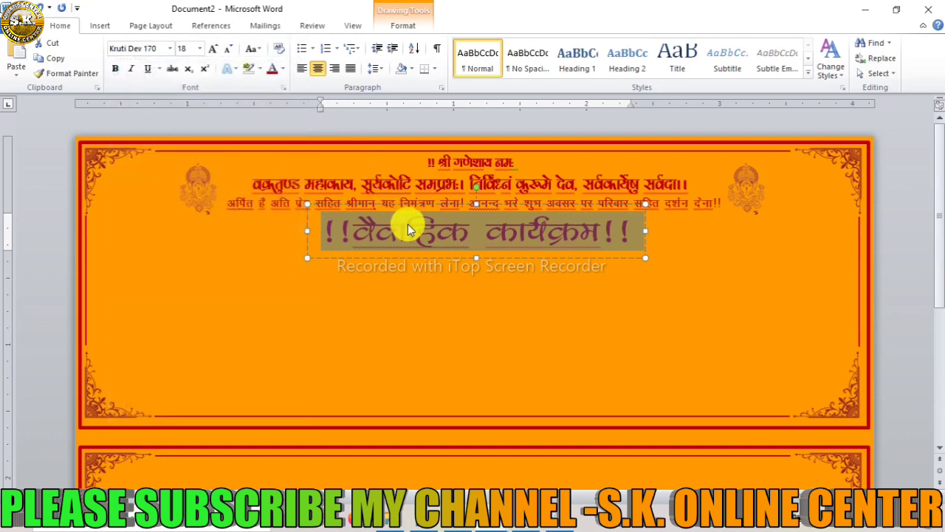
click(408, 247)
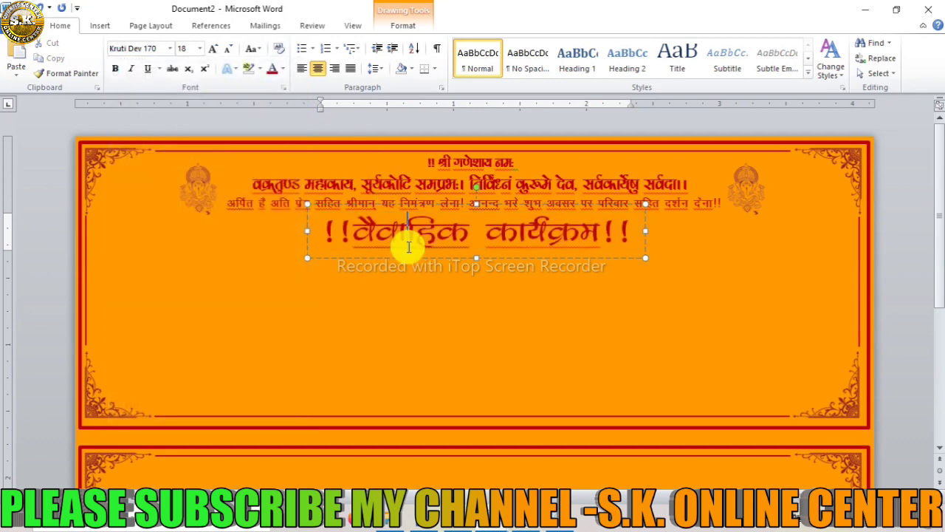
click(290, 294)
Draw a rectangle on the left side of the card below the heading.
click(101, 26)
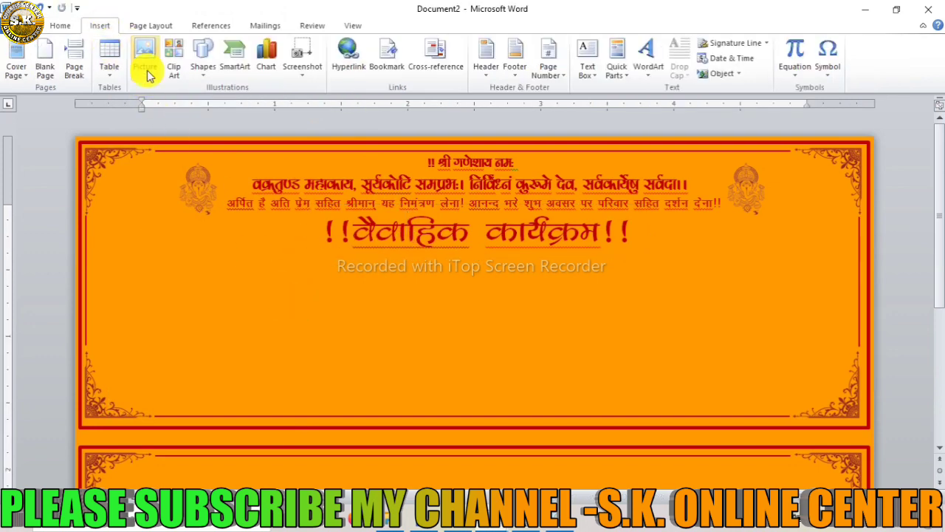
click(201, 59)
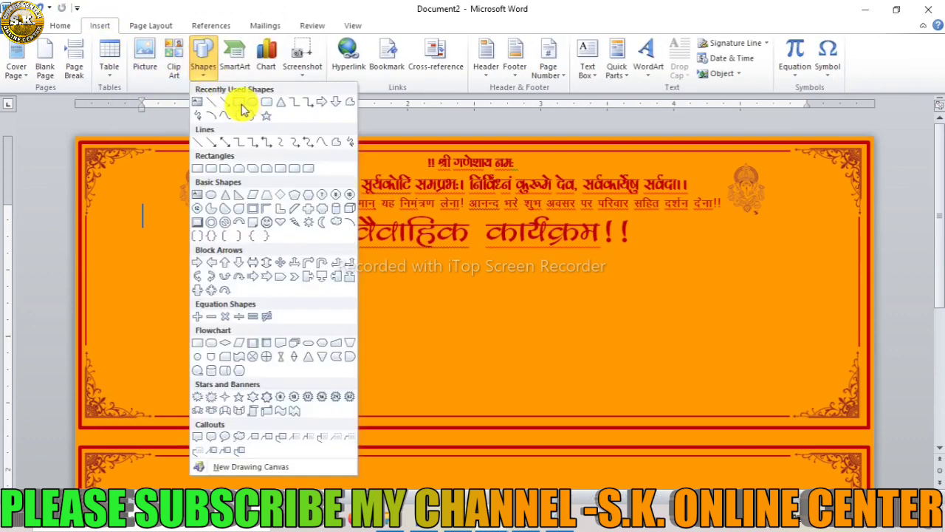
click(241, 102)
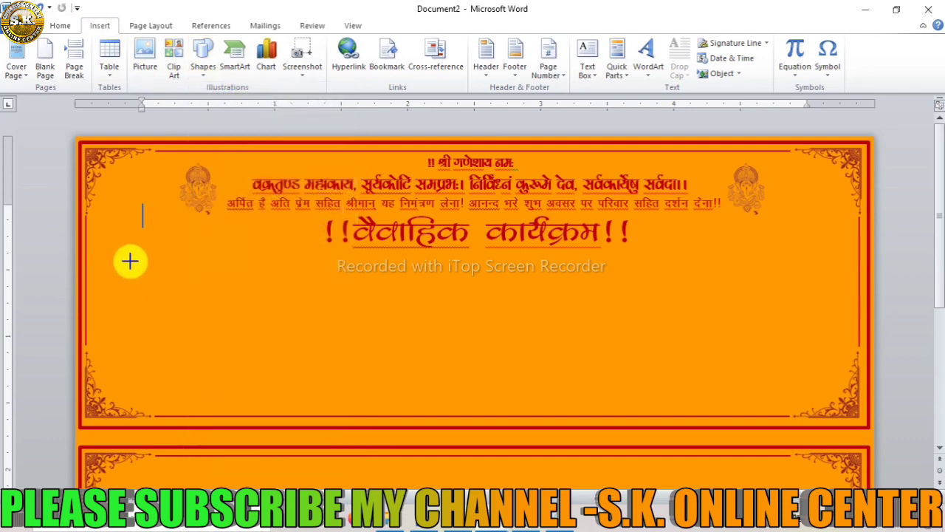
mouse_move(129, 257)
mouse_down()
mouse_move(303, 383)
mouse_move(316, 359)
mouse_up()
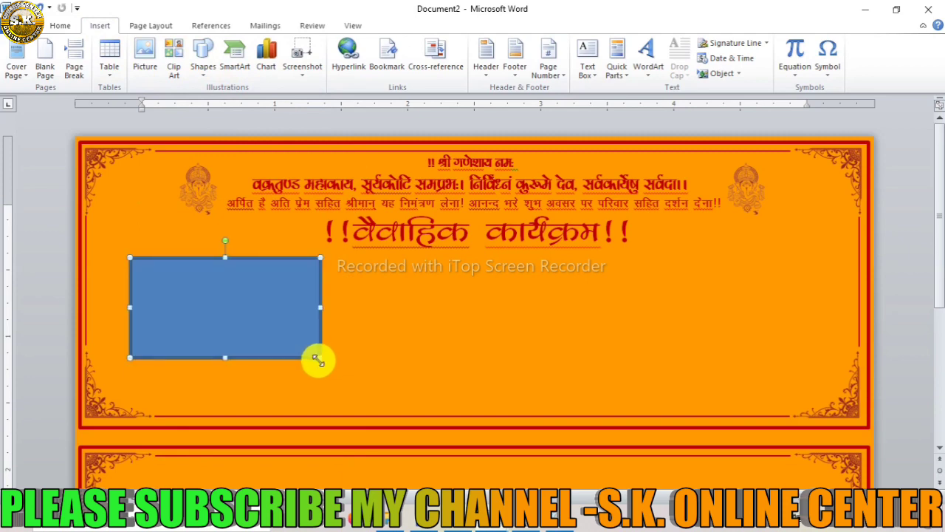
Give the rectangle no fill and a thin red outline, nudging it slightly left.
click(337, 45)
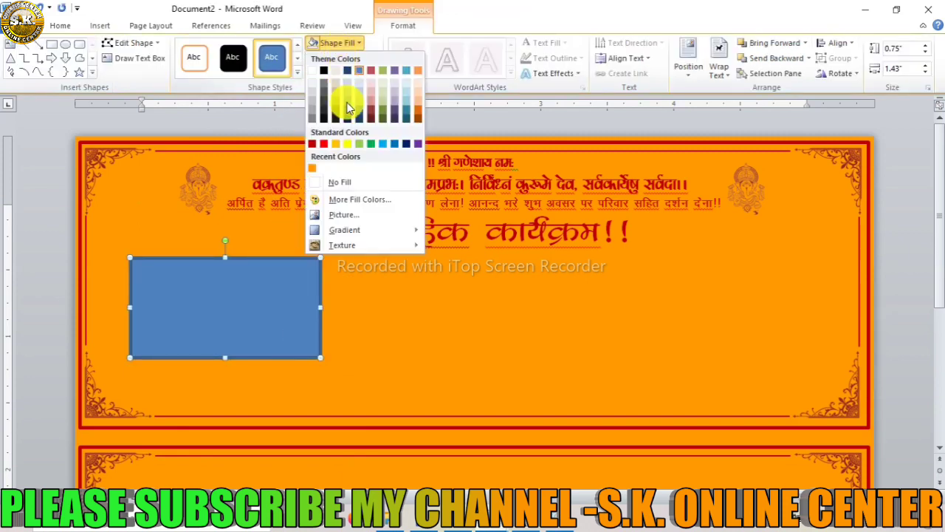
click(348, 183)
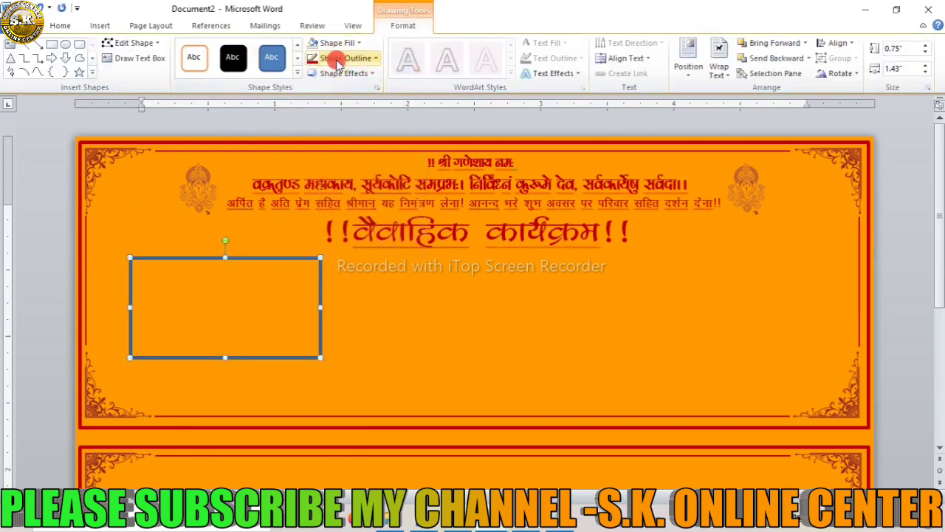
click(340, 57)
click(317, 159)
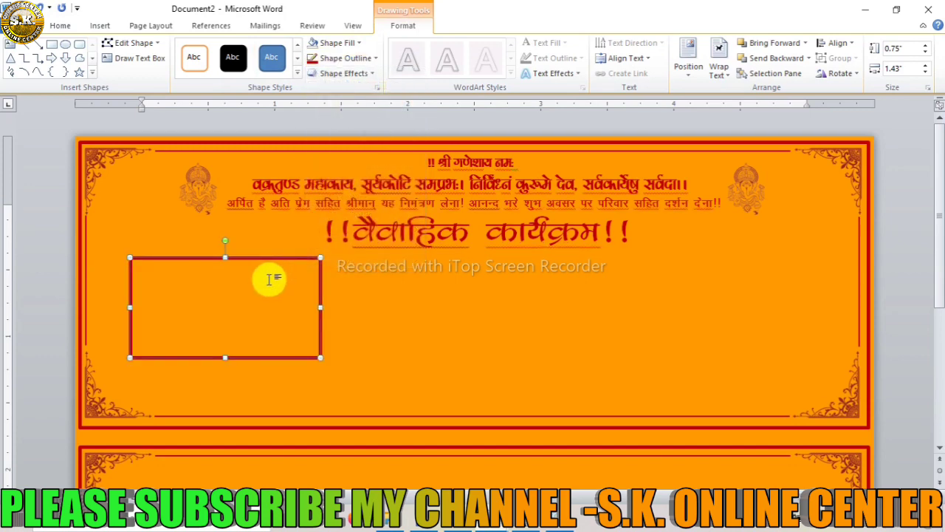
click(344, 58)
mouse_move(342, 229)
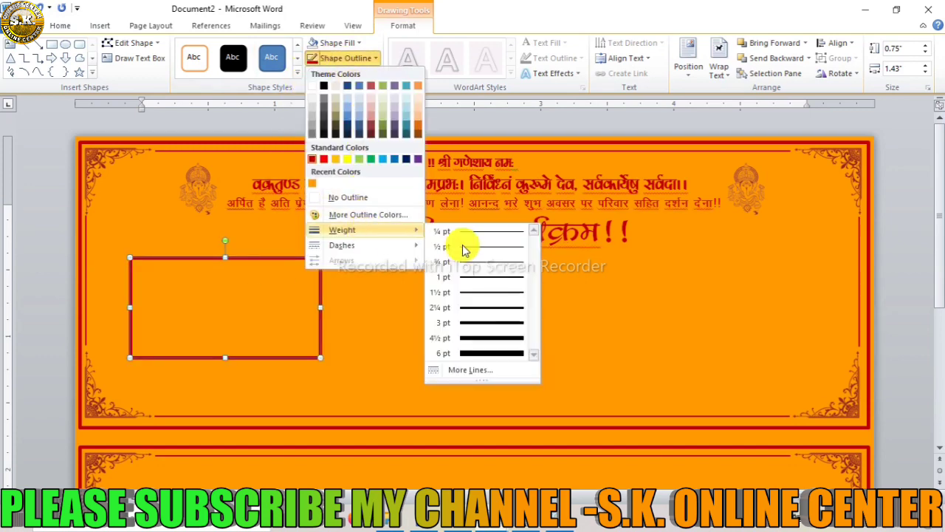
click(490, 277)
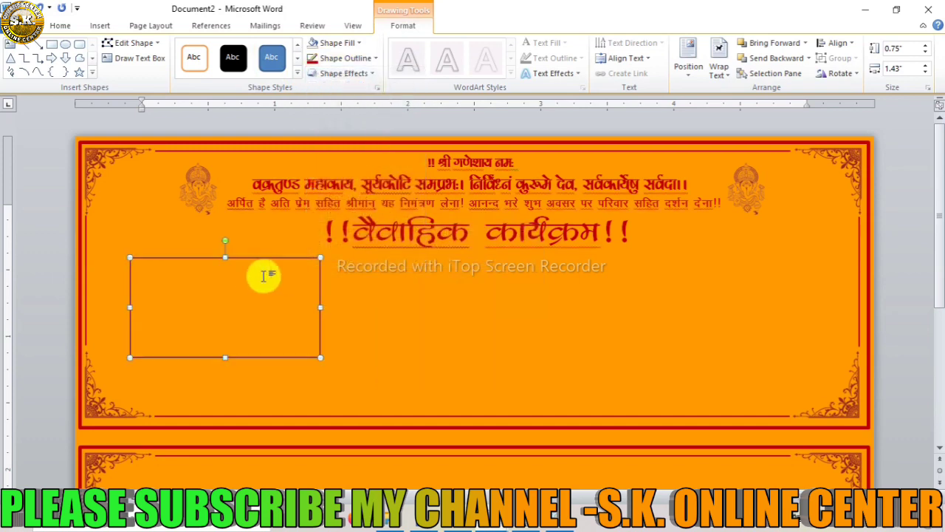
drag(241, 257, 233, 258)
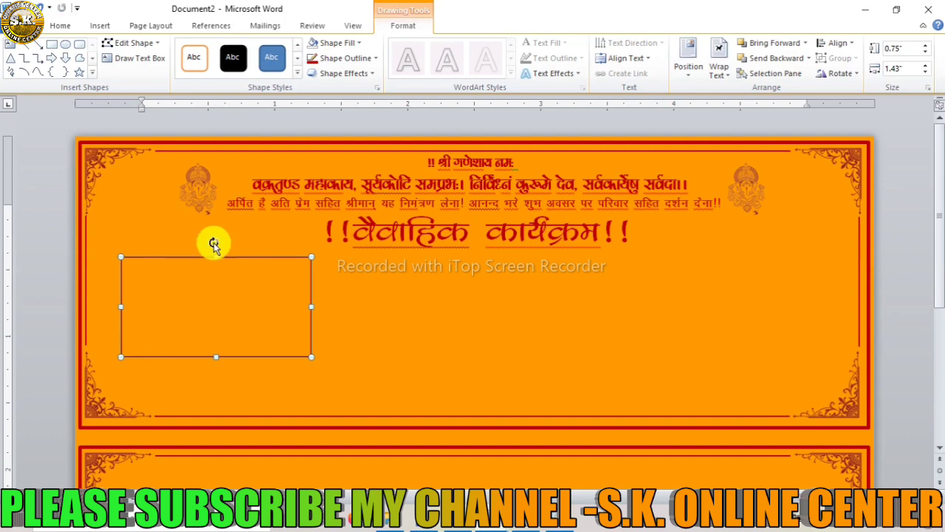
click(362, 297)
Insert the Untitled-1_copy-removebg-preview ornament picture from the Downloads folder.
click(101, 30)
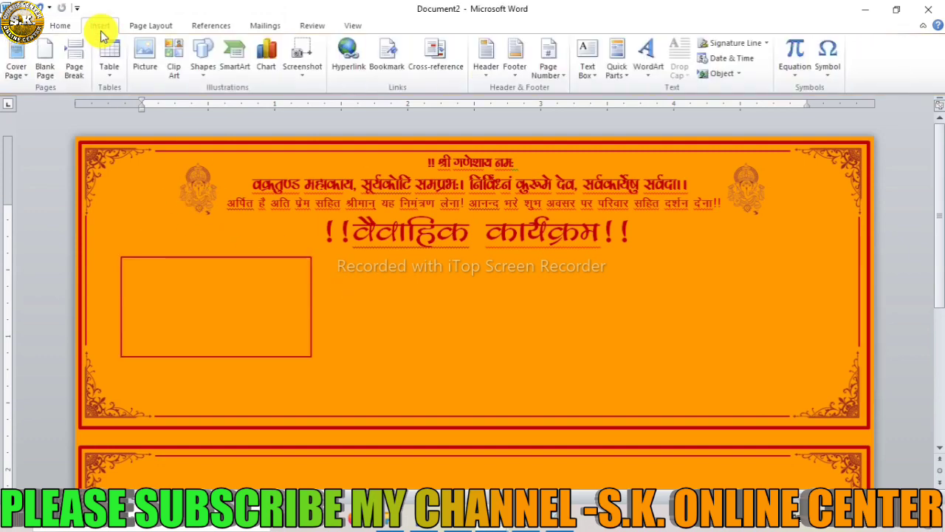
click(145, 68)
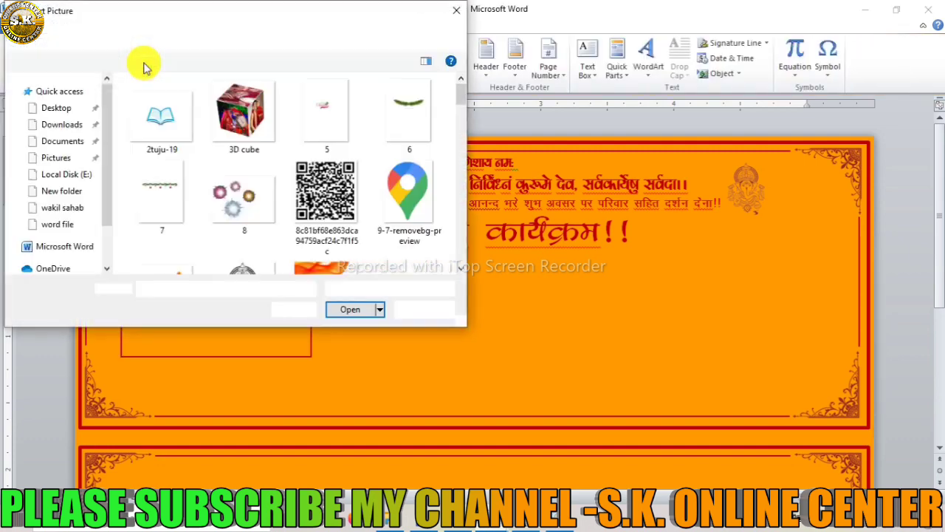
click(64, 156)
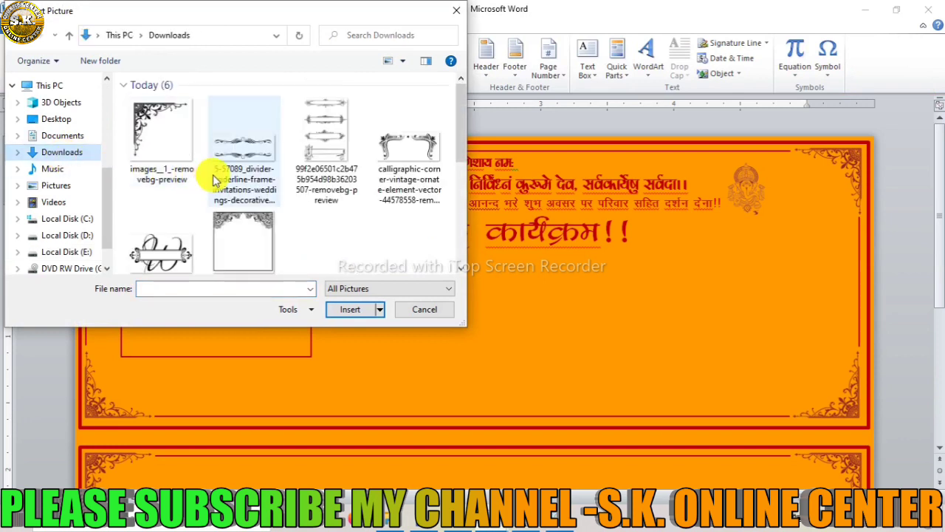
click(246, 222)
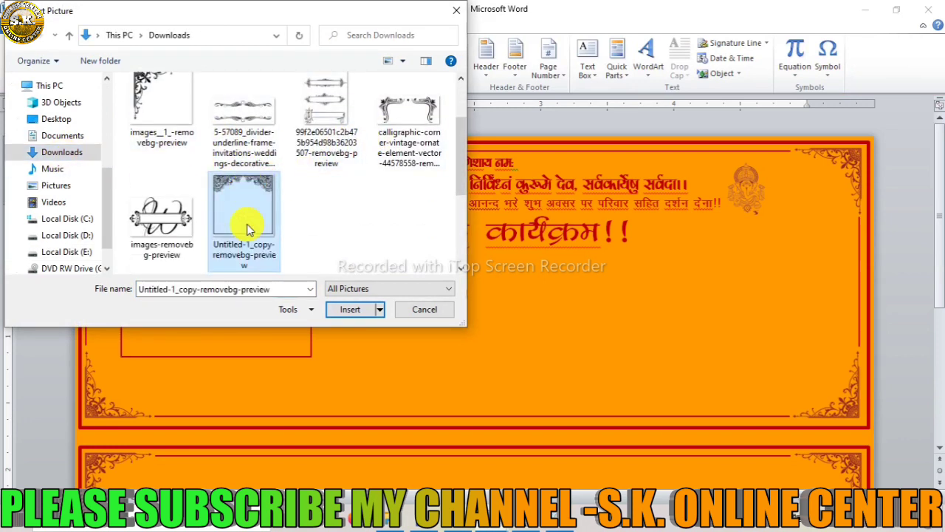
click(342, 316)
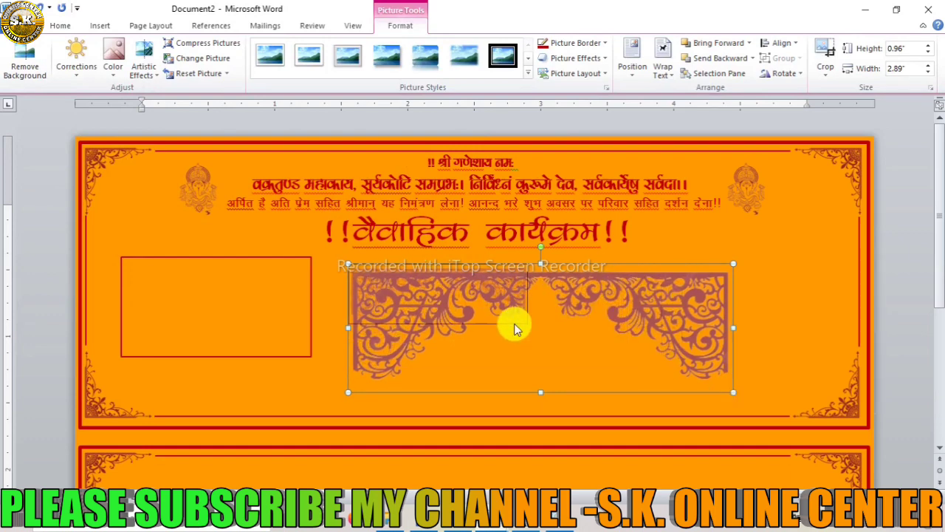
Shrink the arch picture to 0.48 × 1.44 inches and fit it along the top inside the red box.
drag(732, 395, 527, 323)
drag(406, 302, 161, 279)
ctrl+scroll(161, 277, up, 3)
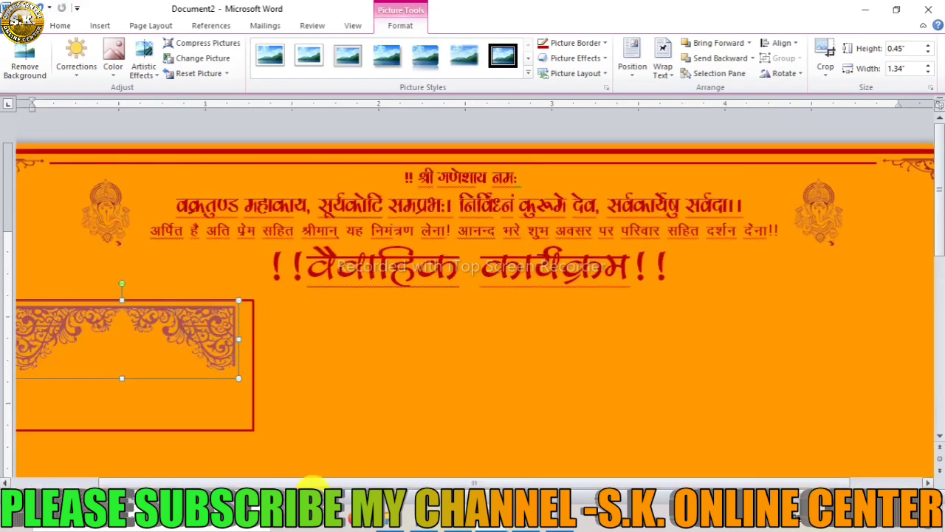
scroll(386, 480, left, 3)
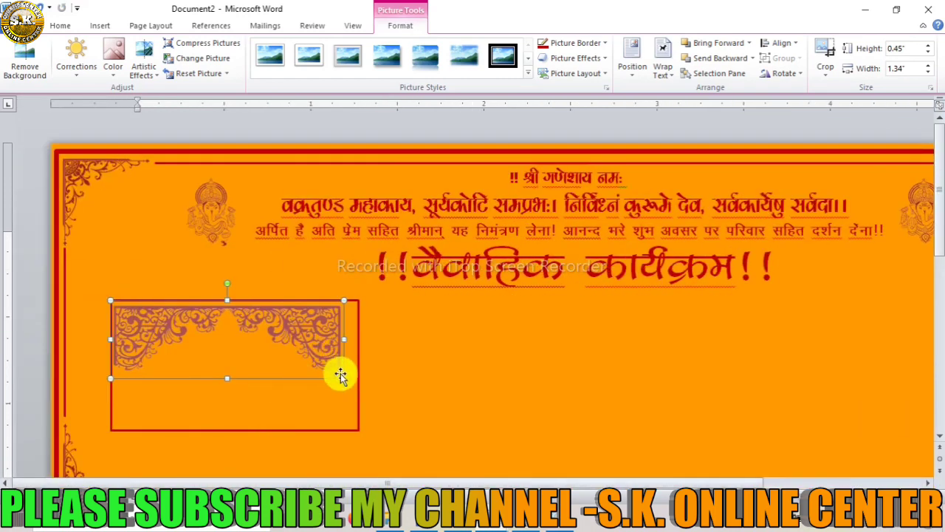
drag(344, 379, 337, 380)
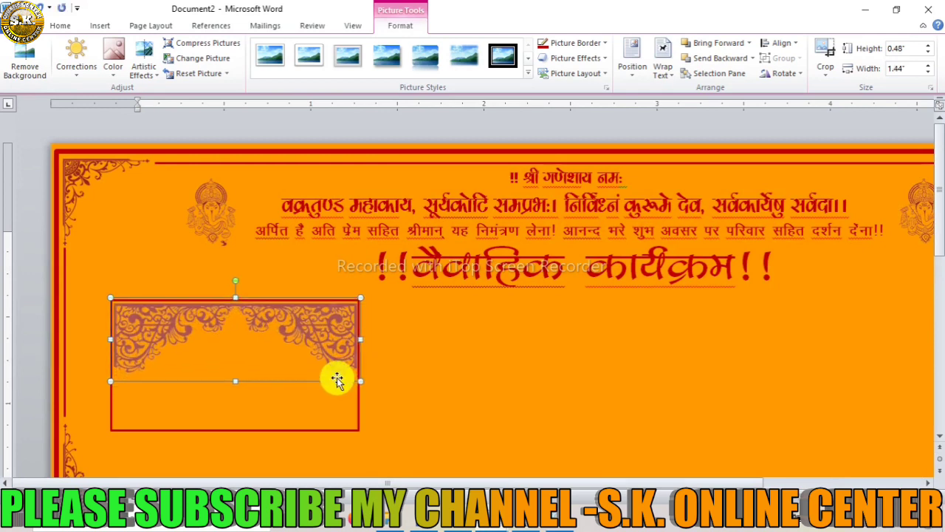
click(460, 380)
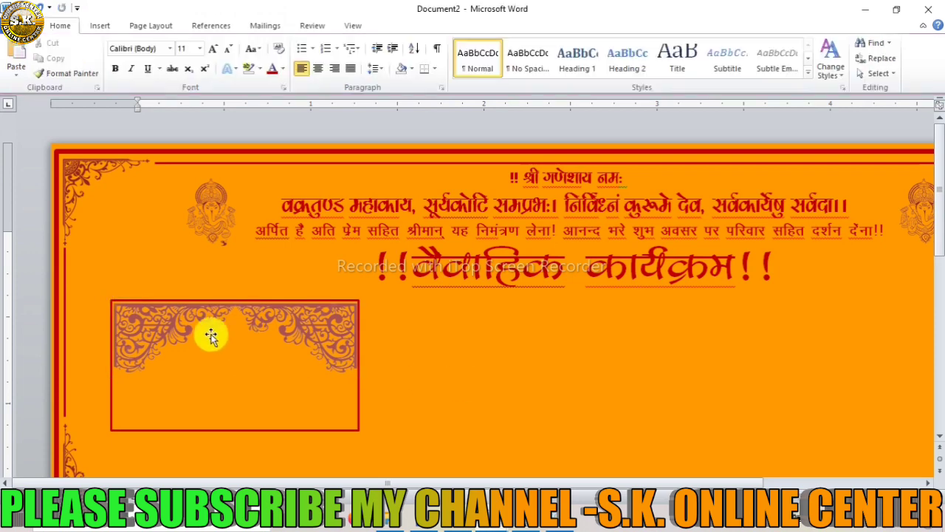
click(169, 321)
drag(169, 321, 170, 319)
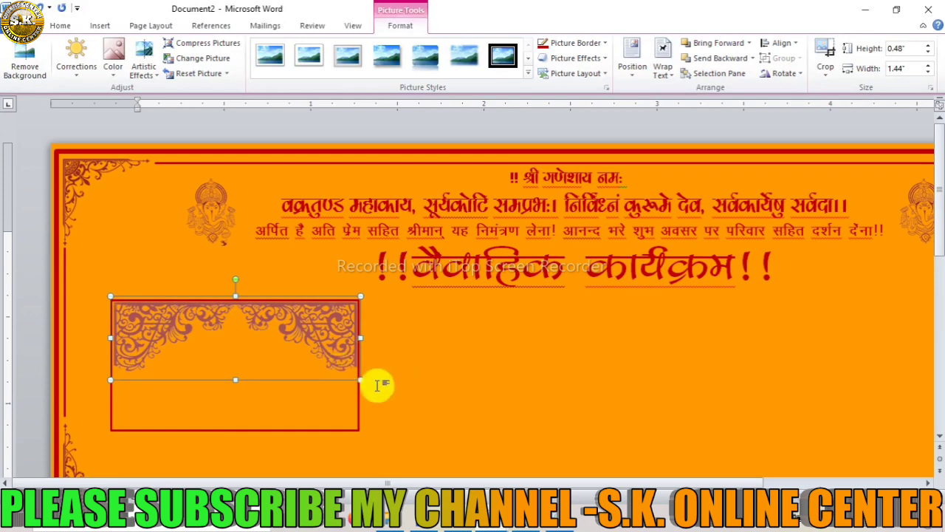
click(455, 384)
click(169, 325)
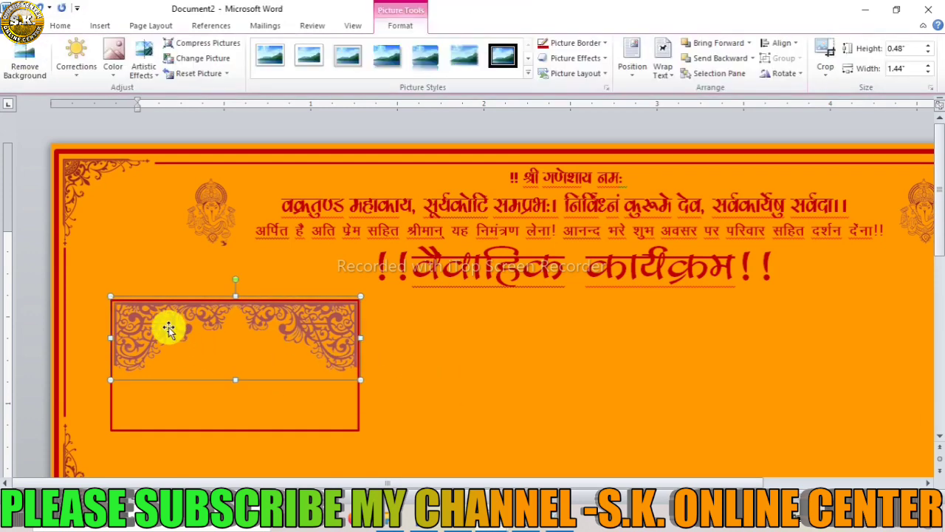
click(100, 25)
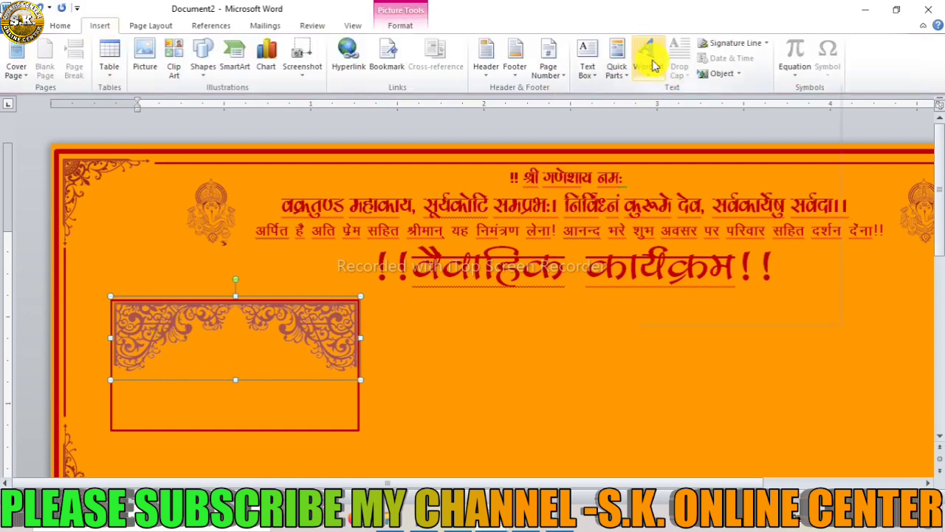
Duplicate the heading box below the original and retype its words as शुभ विवाह.
click(650, 59)
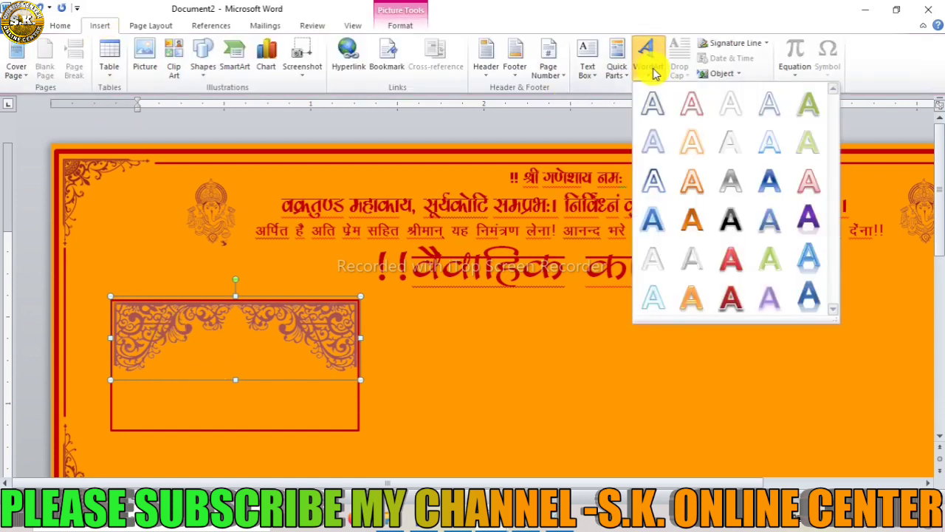
click(538, 308)
click(495, 267)
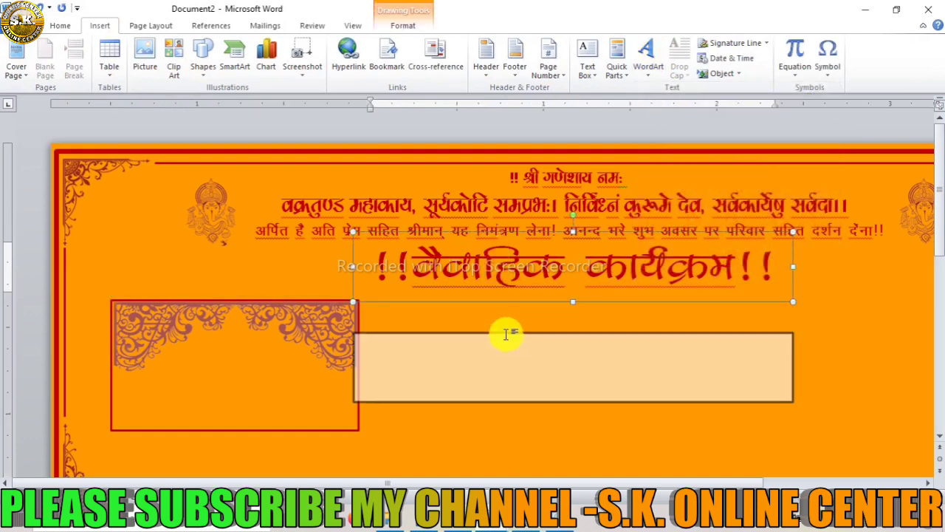
drag(488, 234, 502, 333)
key(ctrl+a)
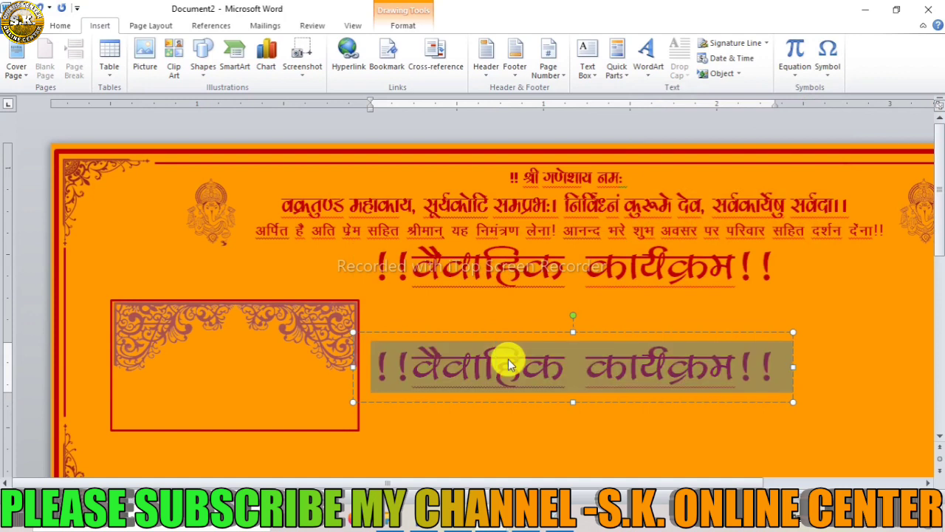
click(419, 373)
drag(460, 365, 718, 371)
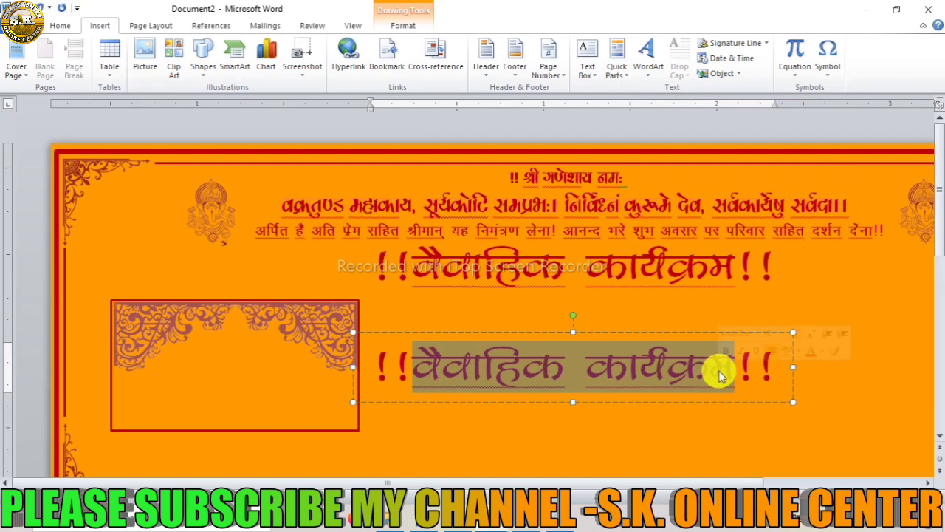
text(शुभ )
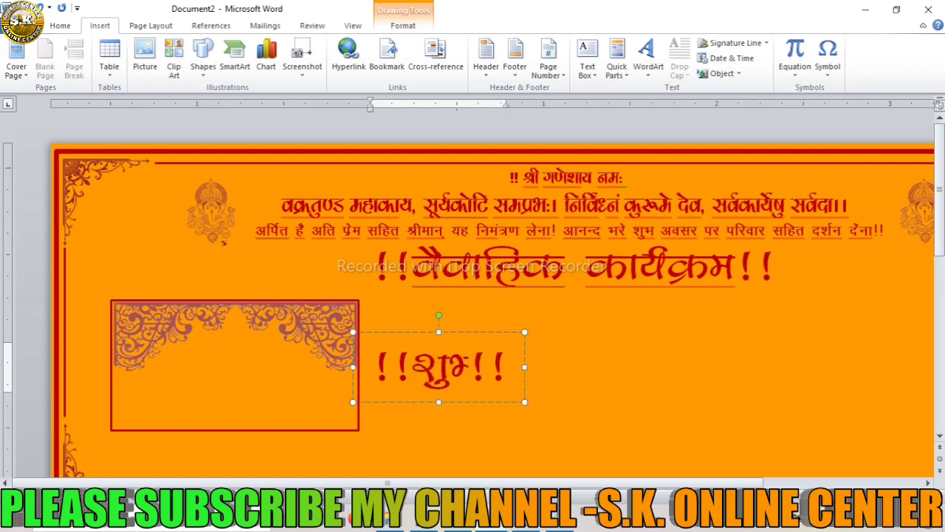
text(िव)
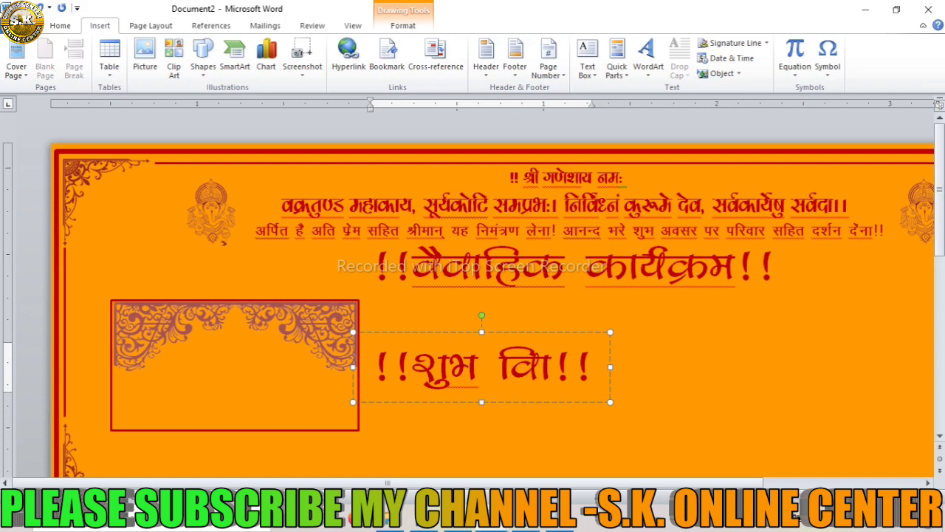
text(वाह)
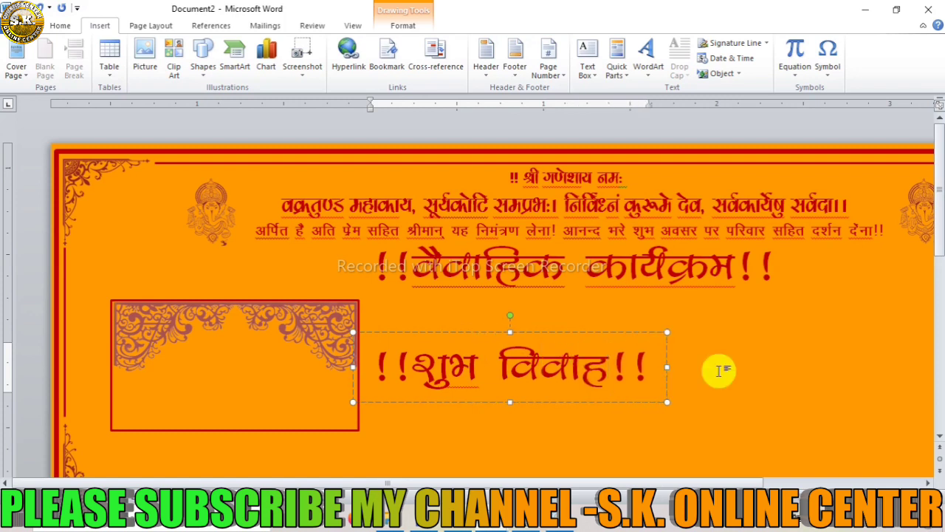
Shrink the !!शुभ विवाह!! heading two font sizes and place it inside the left framed box.
key(ctrl+a)
key(ctrl+shift+comma)
key(ctrl+shift+comma)
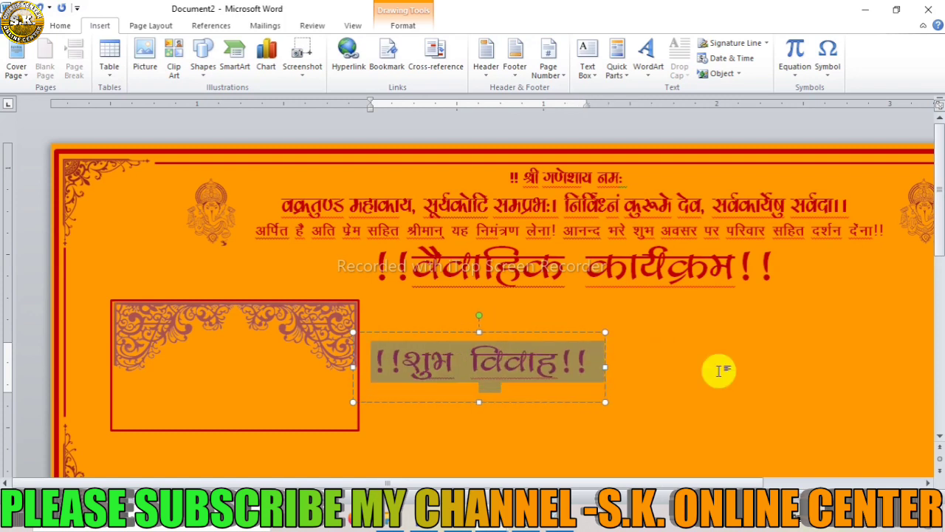
key(ctrl+shift+comma)
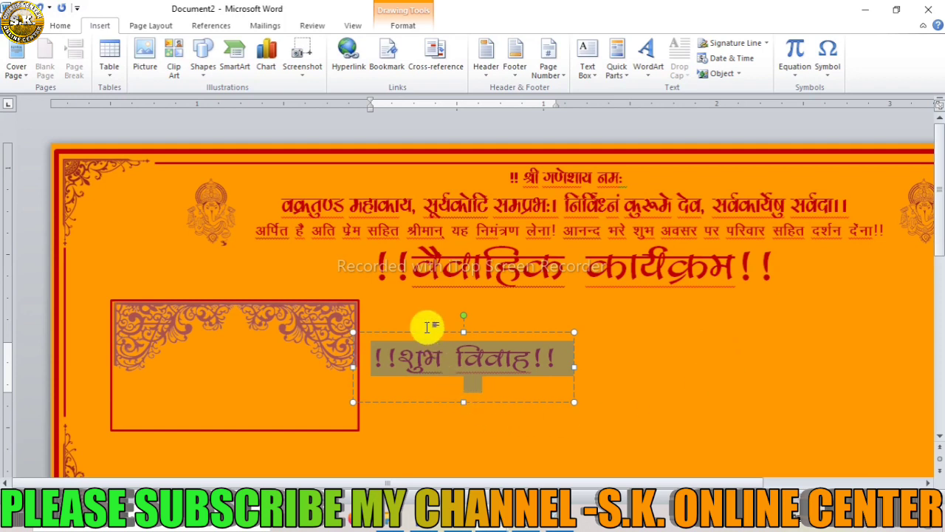
drag(433, 333, 234, 357)
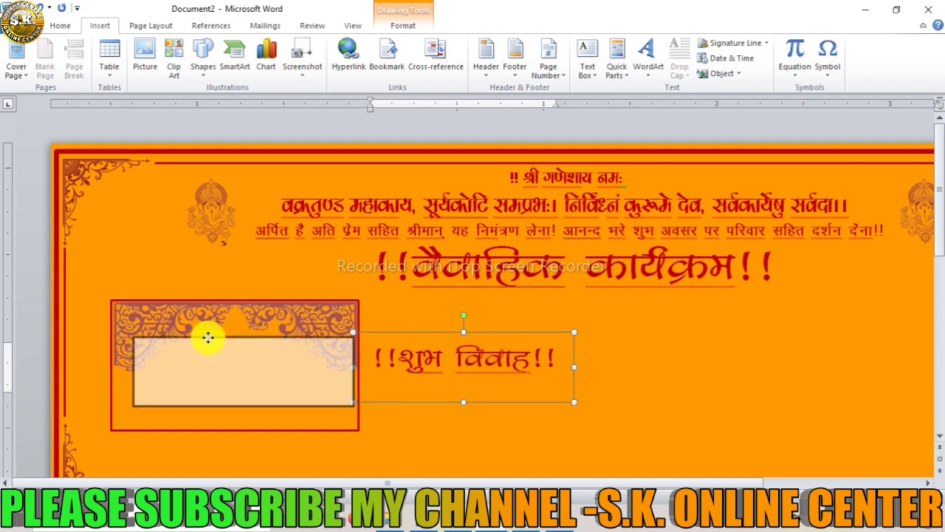
drag(205, 343, 208, 338)
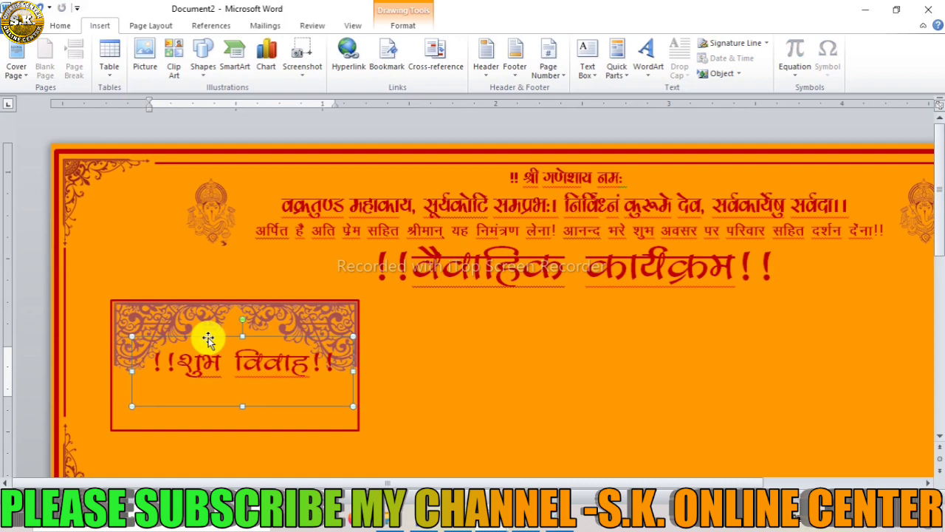
drag(206, 334, 208, 335)
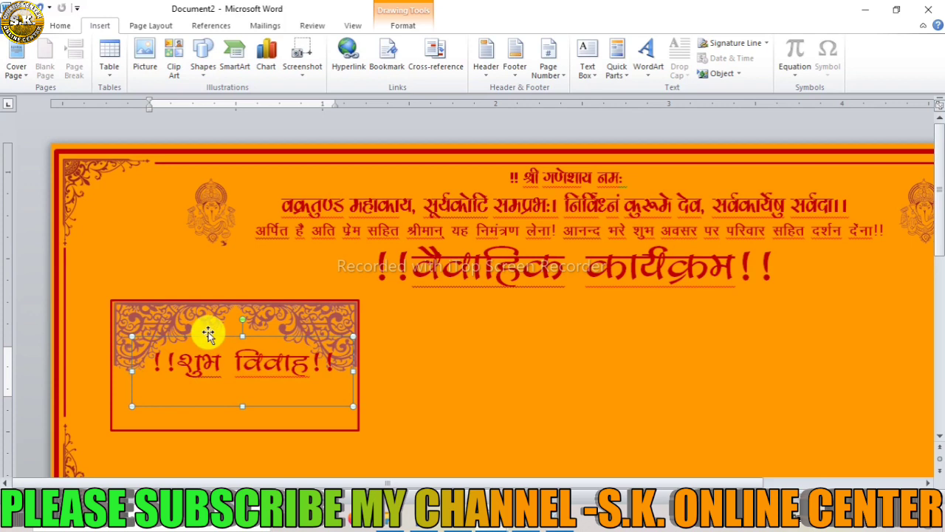
key(Left)
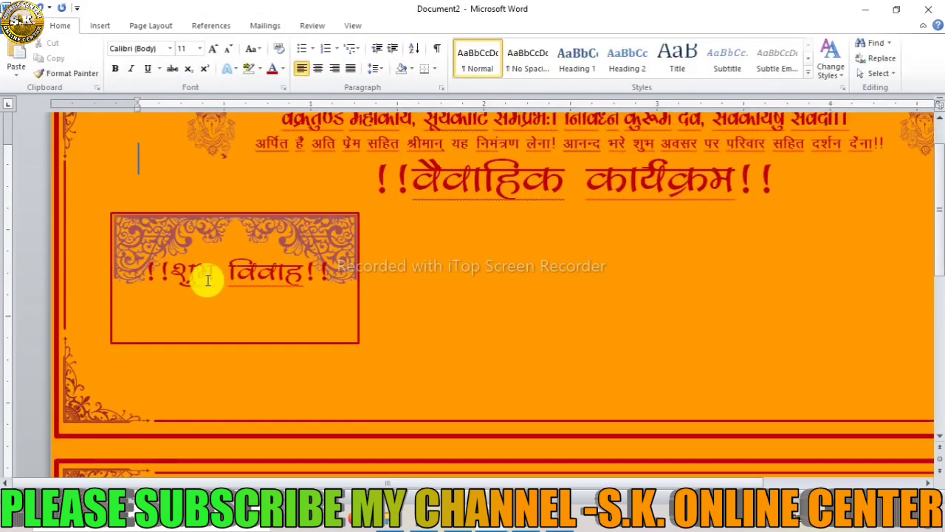
Insert the divider ornament PNG from the Downloads folder as a picture.
mouse_move(147, 274)
mouse_down()
mouse_move(316, 270)
mouse_move(475, 285)
mouse_up()
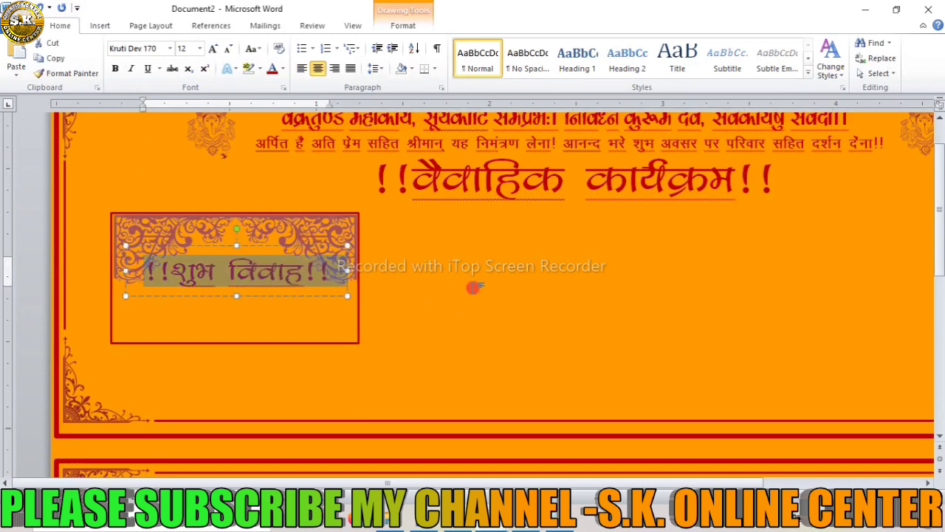
click(475, 285)
click(99, 25)
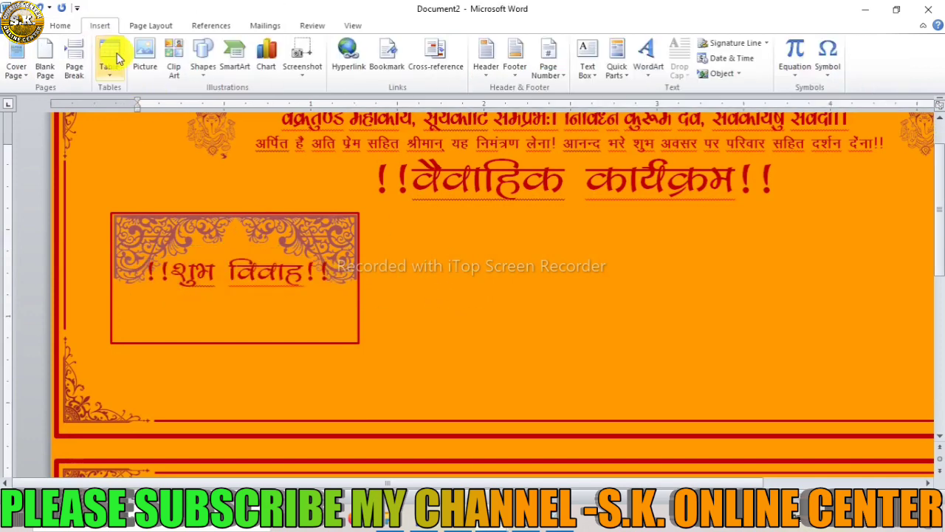
click(145, 59)
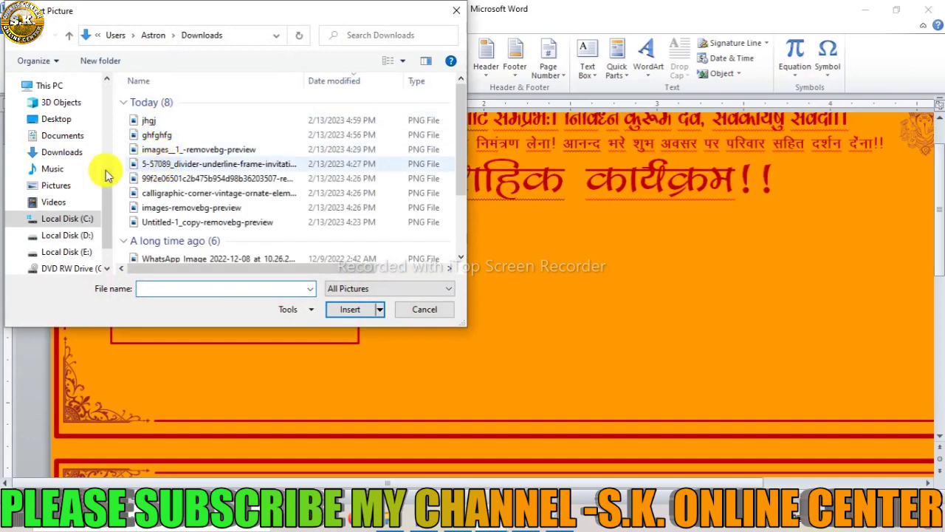
click(61, 152)
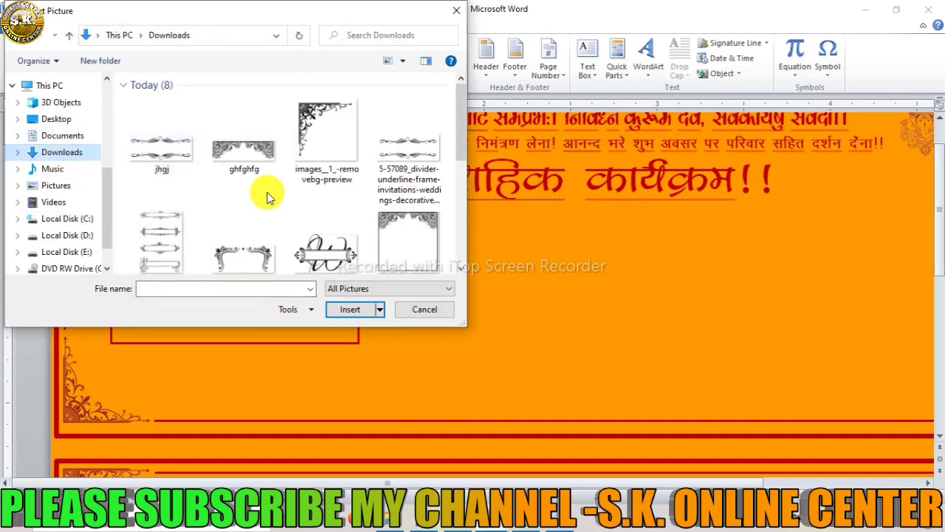
scroll(307, 219, down, 2)
scroll(296, 222, up, 1)
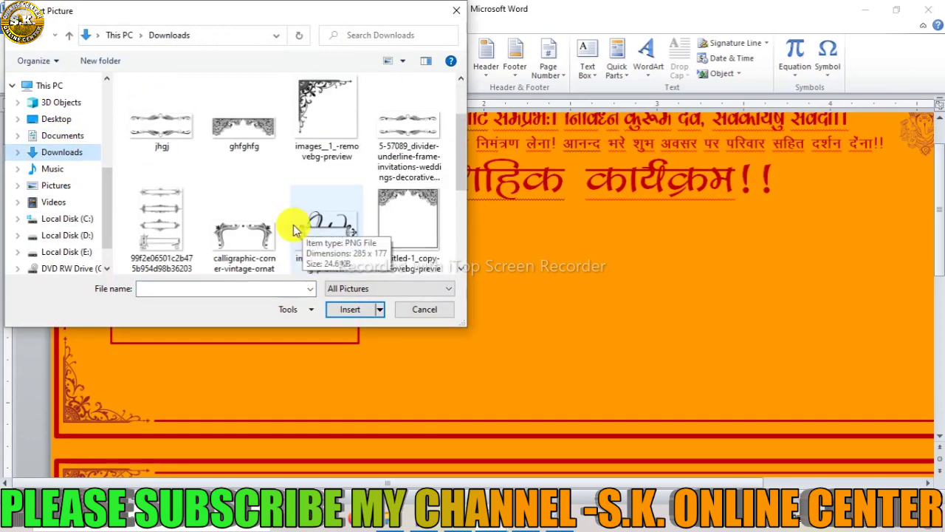
click(407, 140)
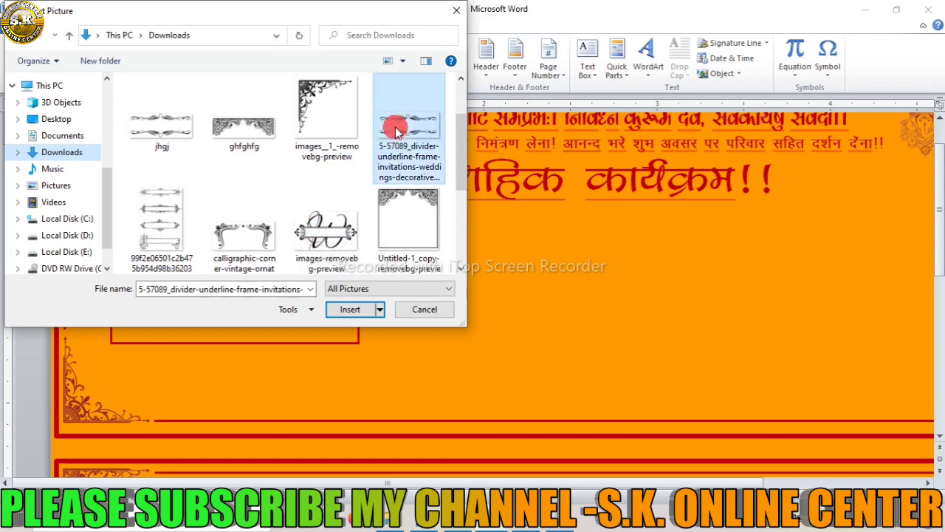
click(353, 310)
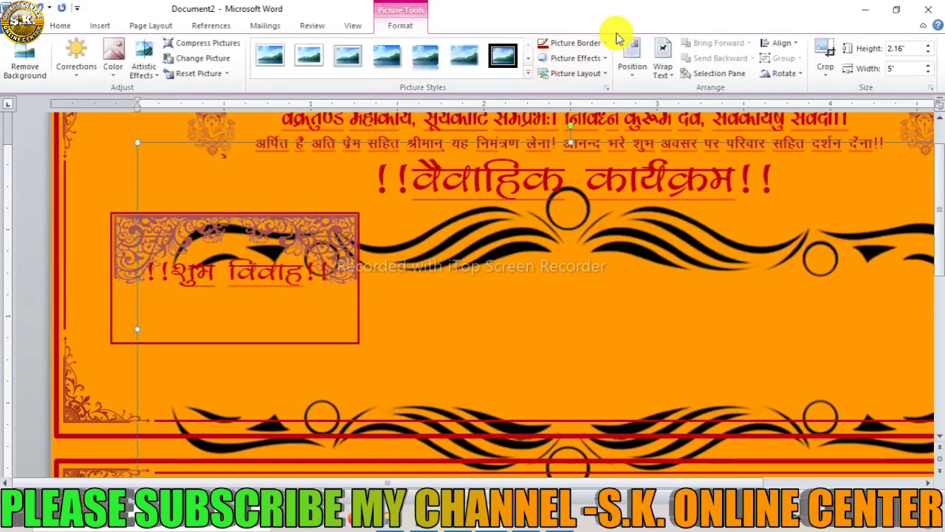
Set the divider picture to In Front of Text and recolour it dark red.
click(661, 68)
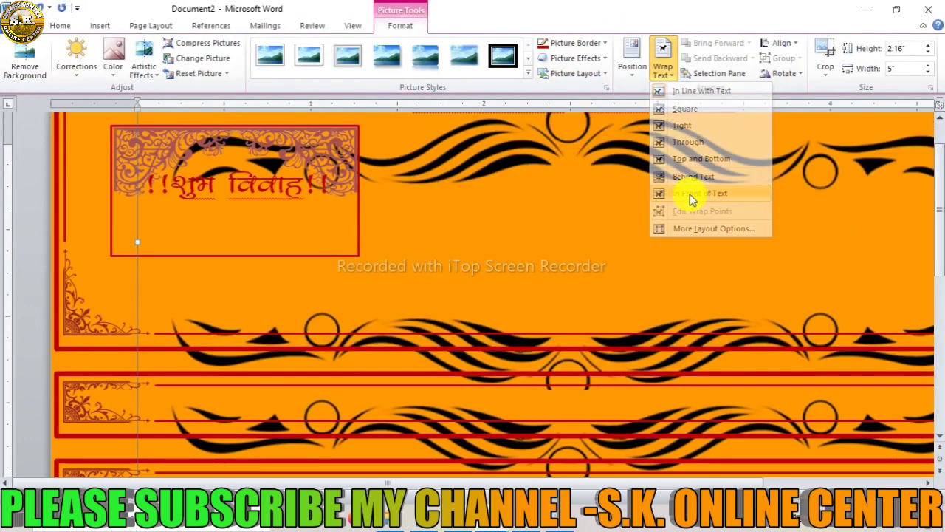
click(690, 194)
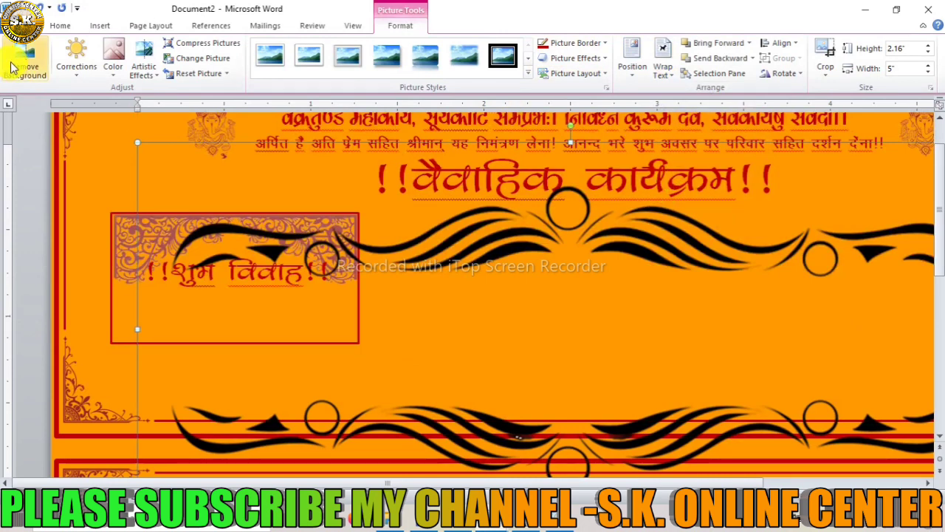
click(113, 59)
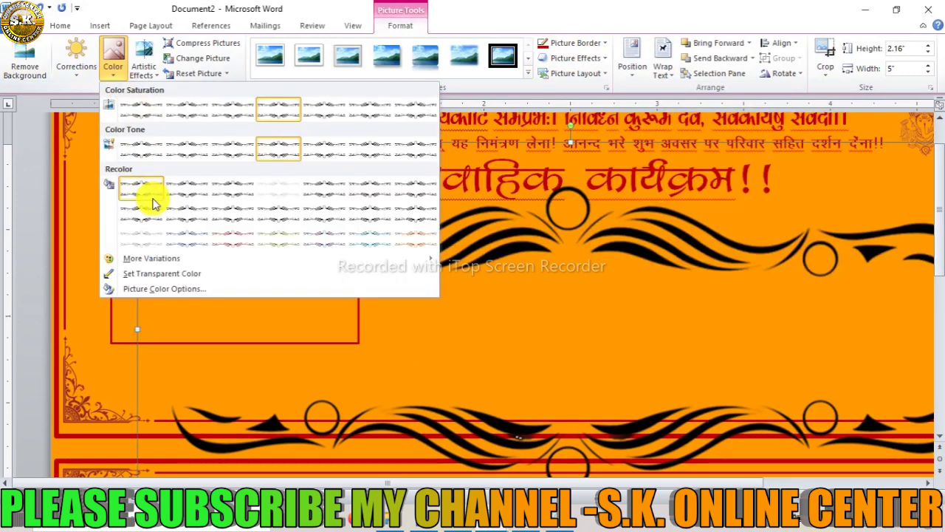
click(231, 237)
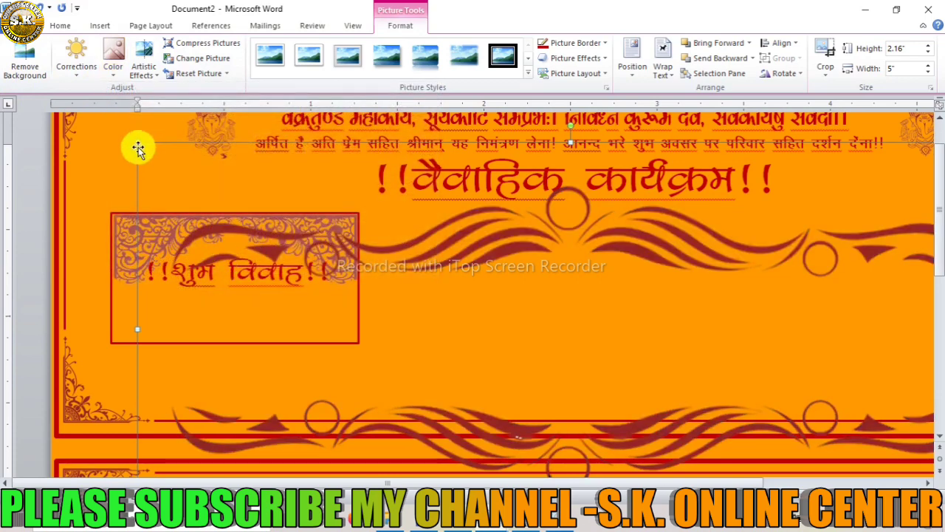
Shrink the ornament to about 0.38 × 1.46 inches and fit it under the heading in the frame.
drag(137, 144, 764, 336)
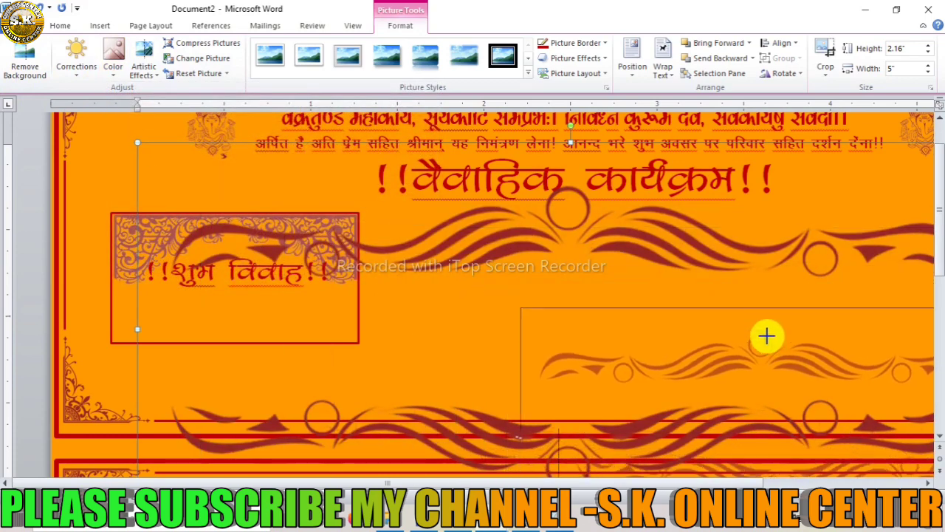
drag(722, 368, 410, 233)
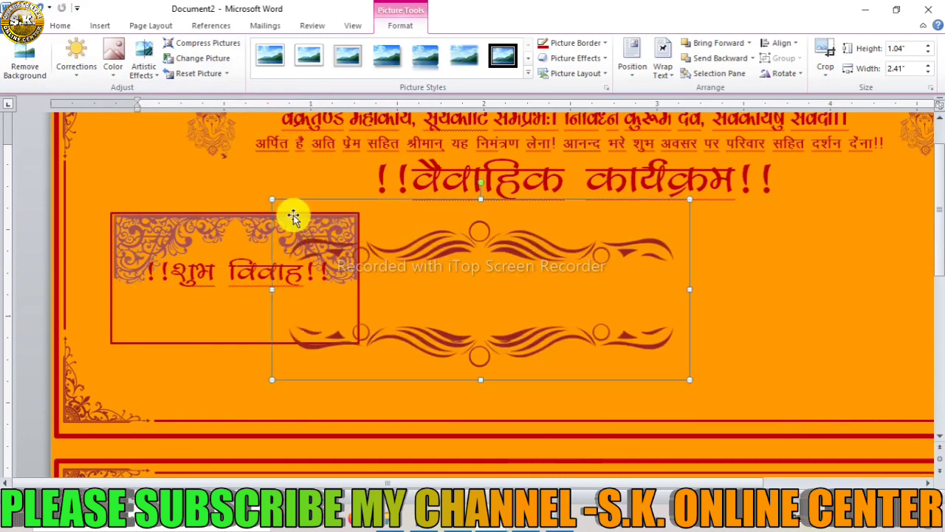
mouse_move(272, 199)
mouse_down()
mouse_move(560, 323)
mouse_move(114, 301)
mouse_move(130, 307)
mouse_up()
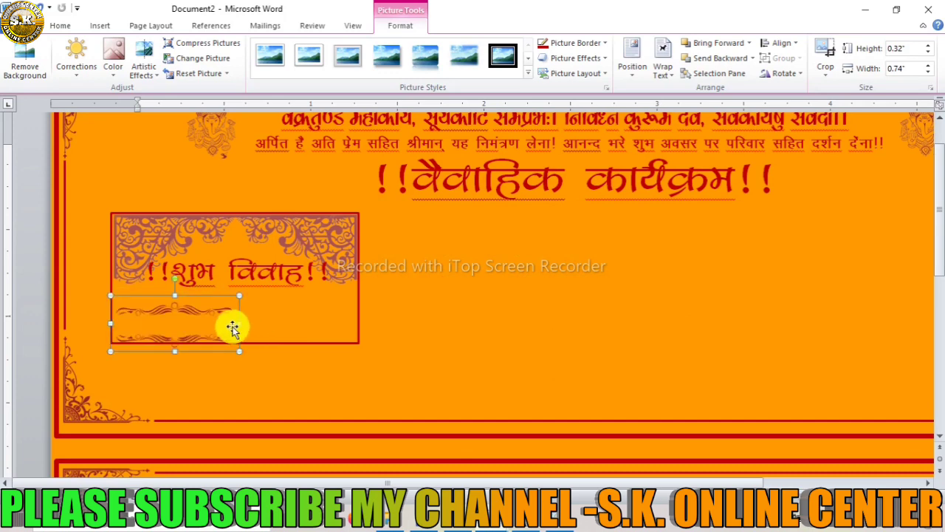
drag(239, 322, 365, 327)
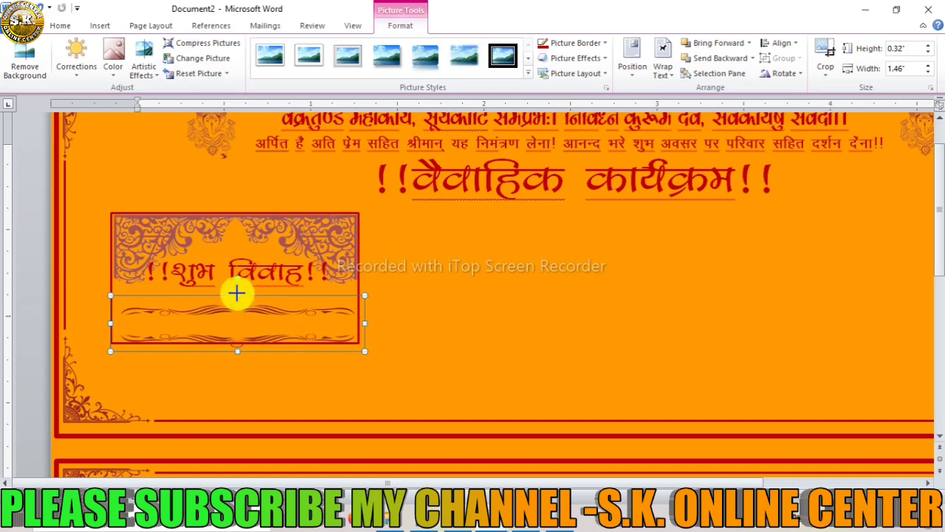
drag(237, 291, 236, 291)
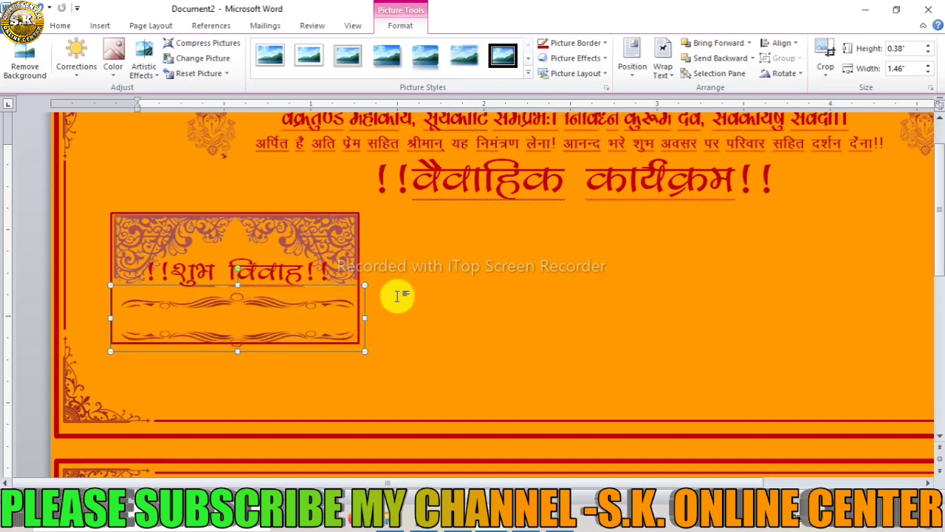
click(481, 302)
scroll(382, 248, up, 3)
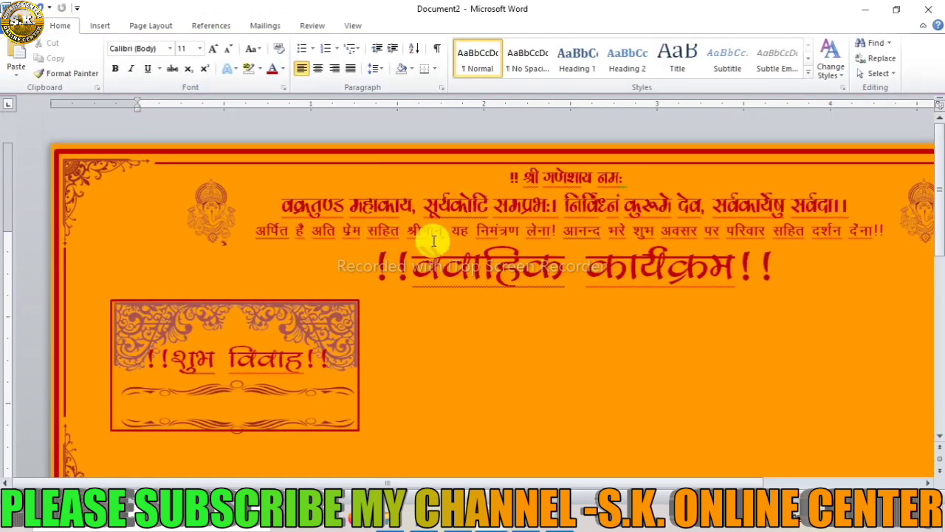
Copy the invitation-line box below the frame and retype it as 'दिनांक–17 फरवरी 2023 दिन शुक्रवार सायं'.
click(321, 229)
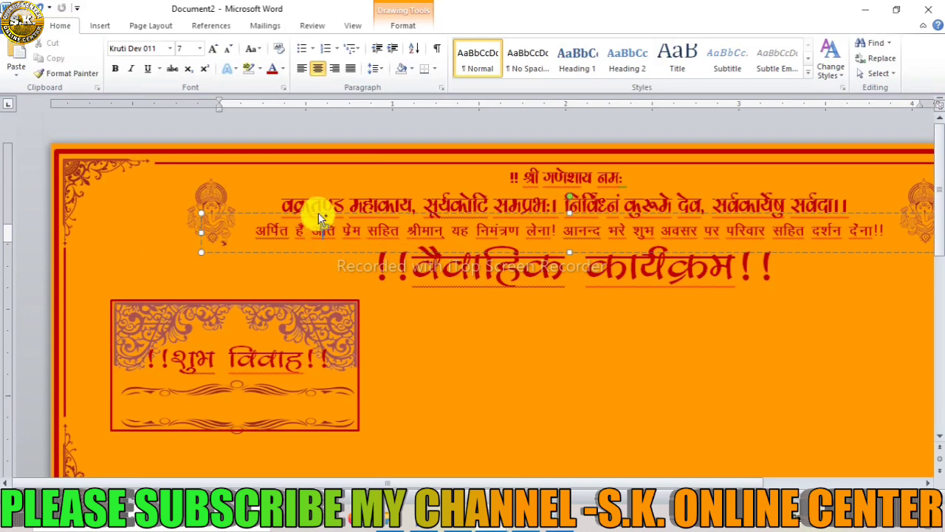
drag(321, 218, 332, 452)
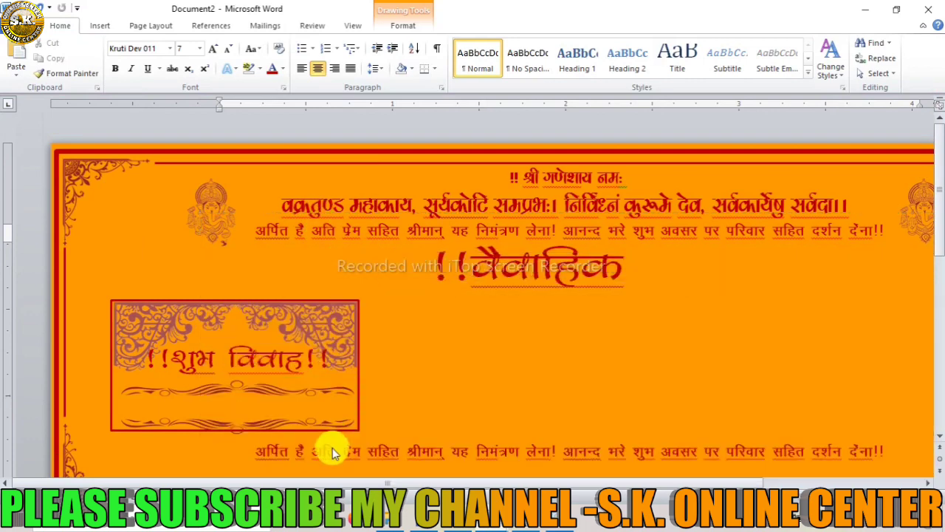
triple_click(330, 441)
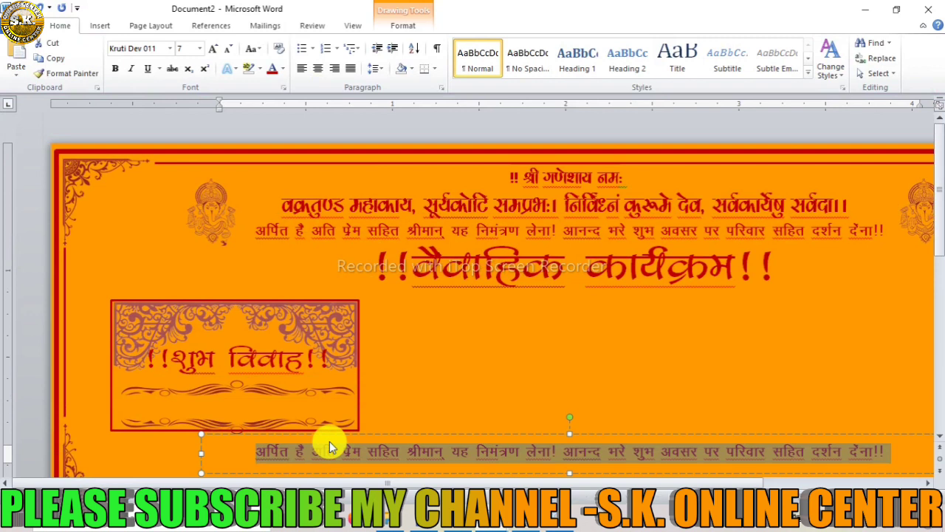
text(fn)
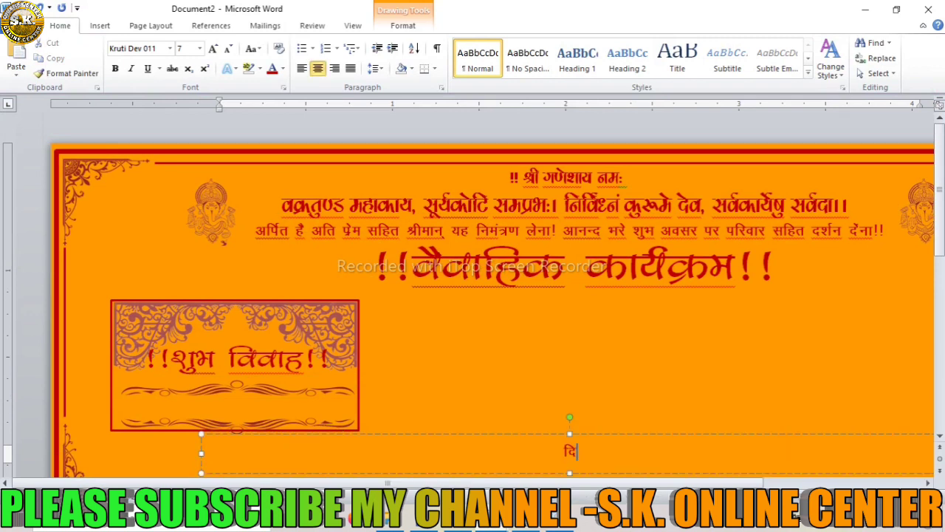
text(ad)
text(&)
text(1)
text(7)
text(Qjoh)
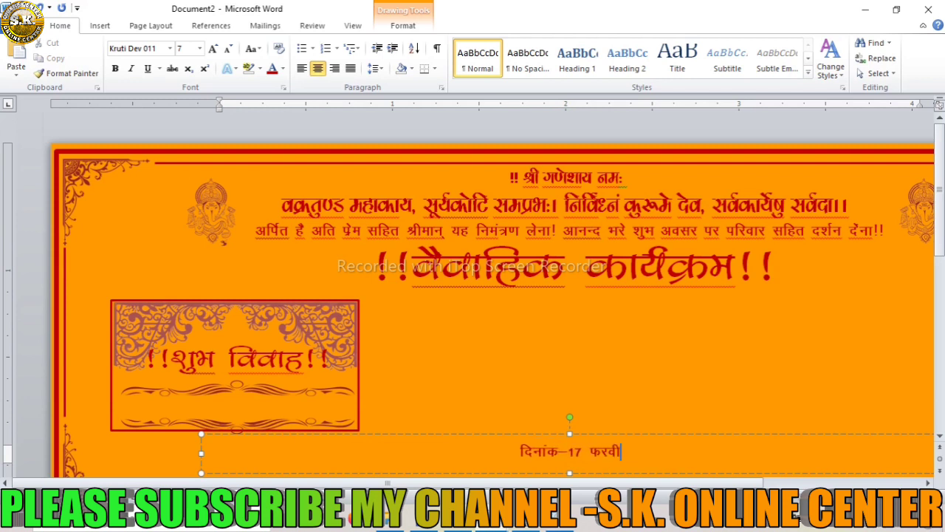
text(g)
key(BackSpace)
key(BackSpace)
text(jh)
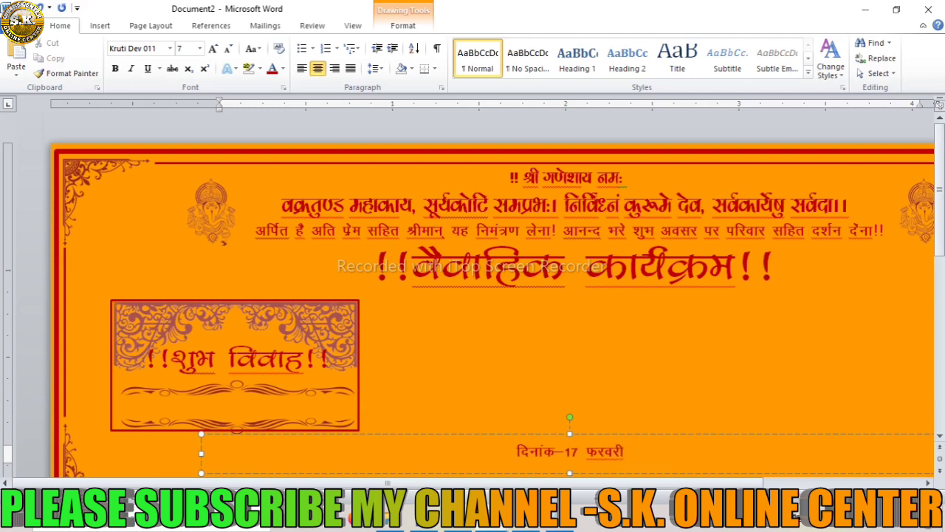
text( 2023)
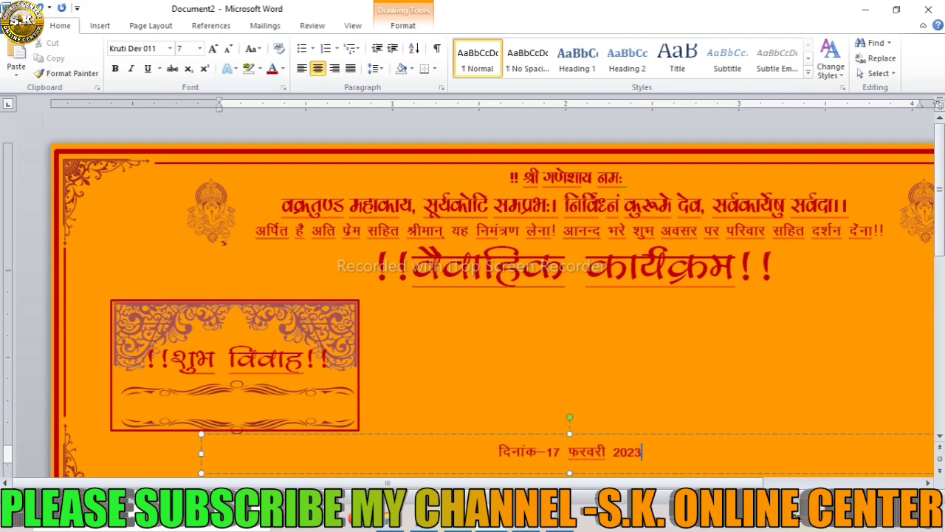
text( fnu 'k)
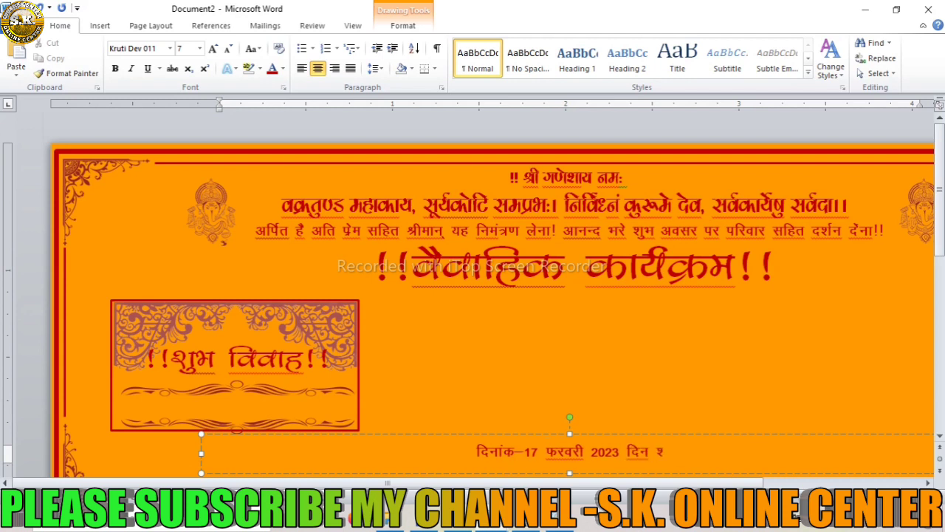
text(qdz)
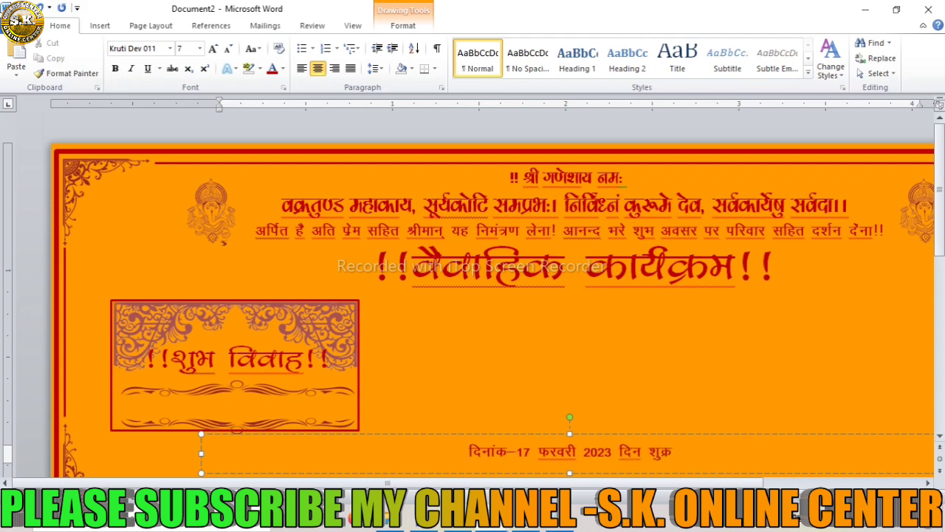
text(okj )
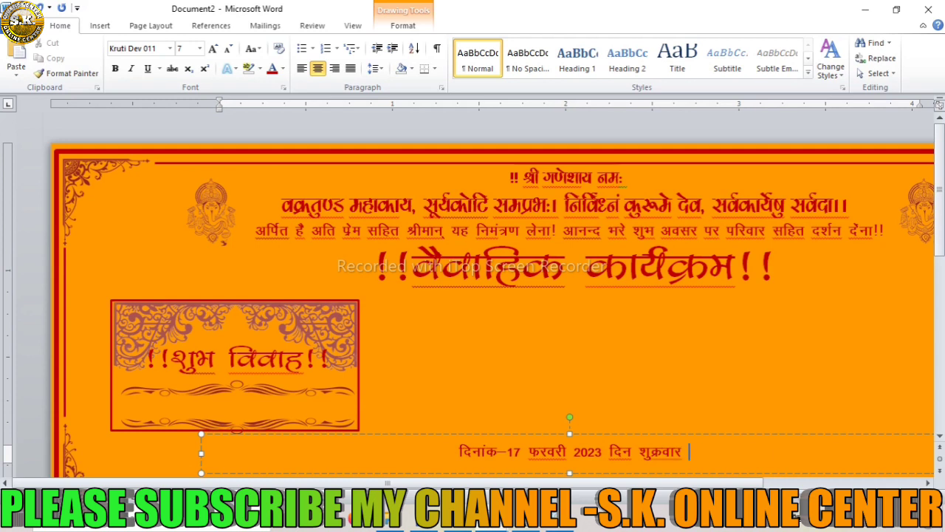
text(lk;a)
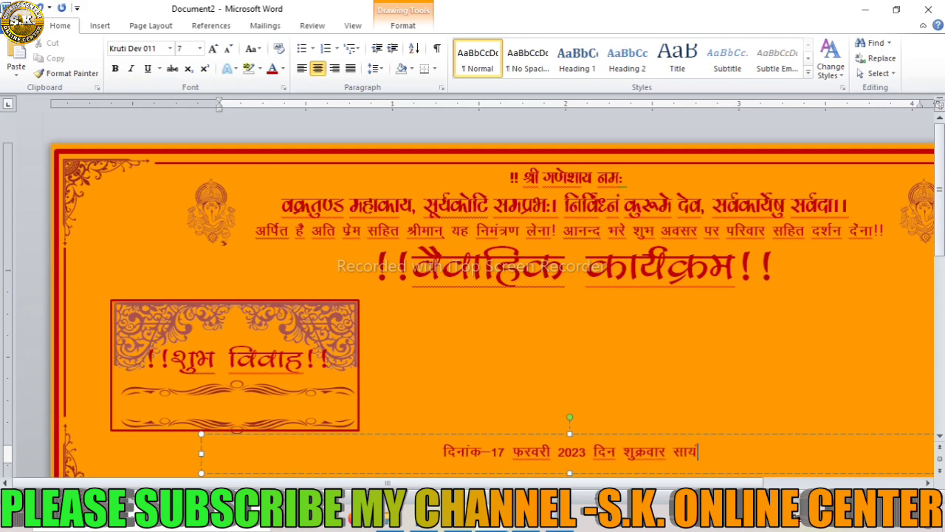
Move the date box into the शुभ विवाह card and widen it until शुक्रवार shows.
click(682, 434)
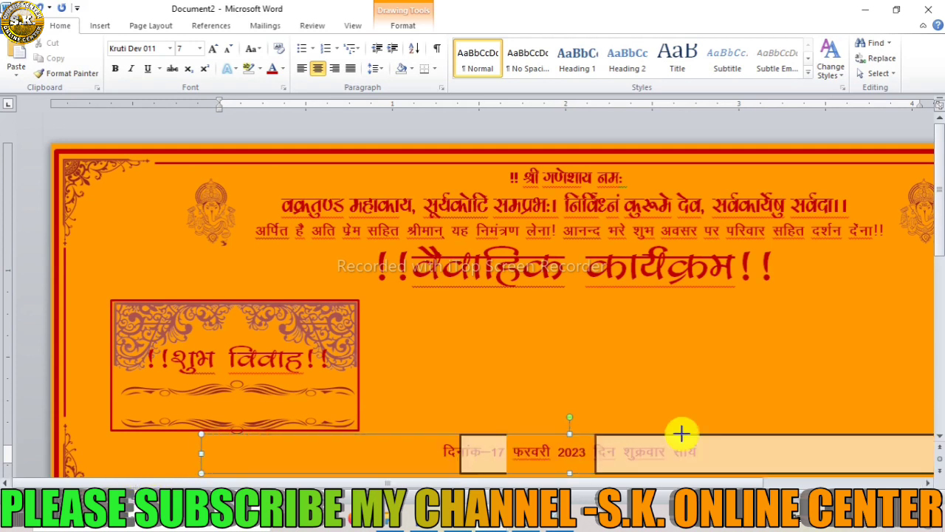
drag(834, 435, 141, 390)
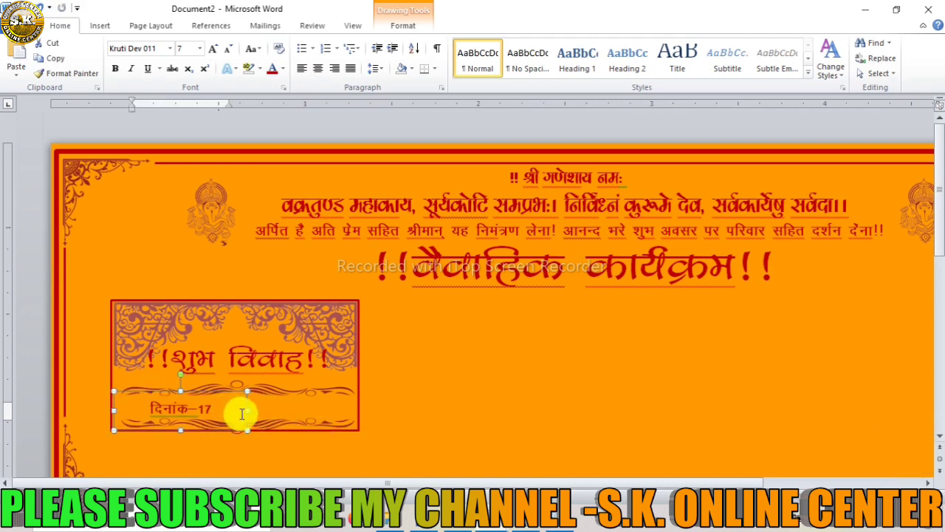
drag(249, 409, 361, 410)
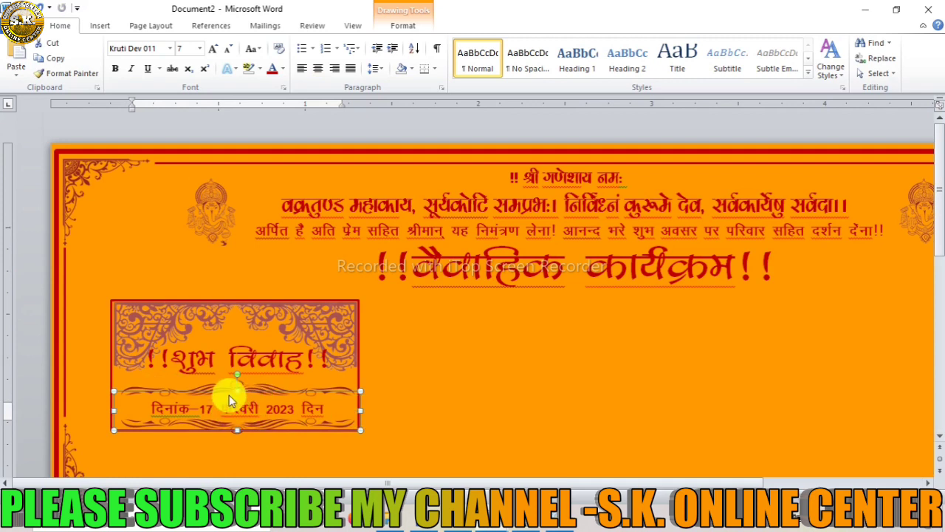
drag(229, 393, 215, 386)
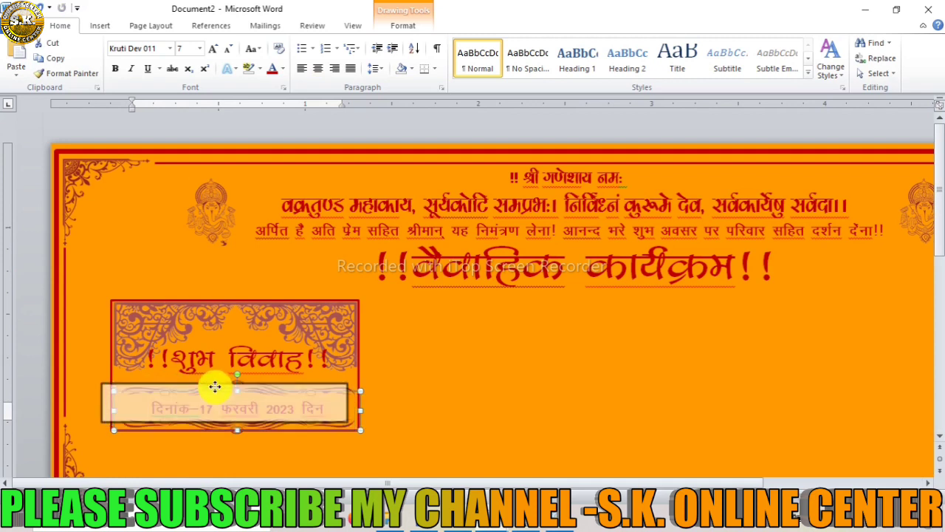
key(ctrl+Down)
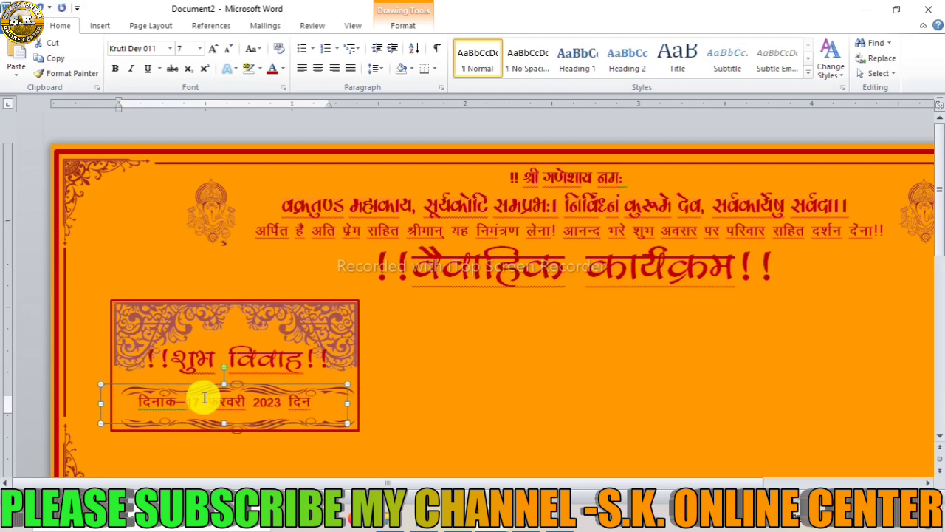
key(ctrl+Down)
key(ctrl+Down)
key(ctrl+Down)
key(ctrl+Left)
key(ctrl+Left)
key(ctrl+Left)
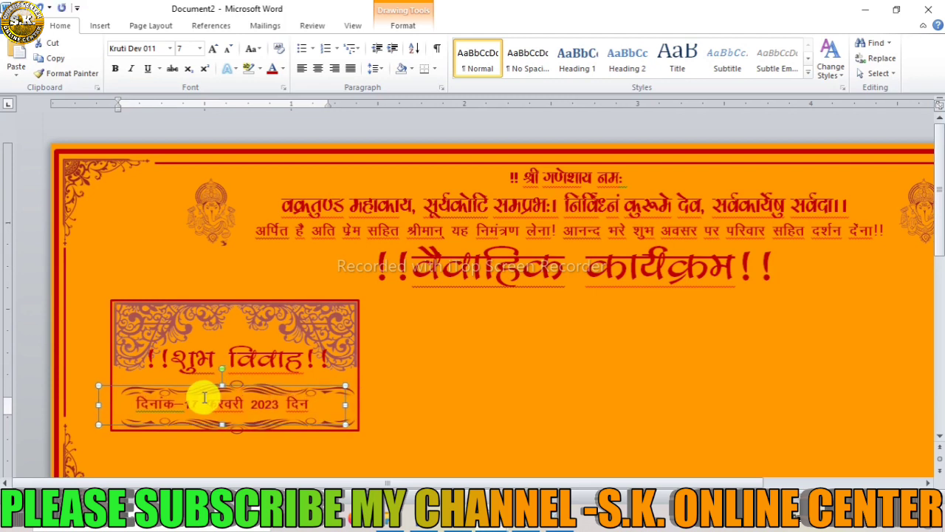
key(ctrl+Left)
key(ctrl+Left)
key(ctrl+Left)
key(ctrl+Left)
key(ctrl+Left)
key(ctrl+Left)
key(ctrl+Left)
key(ctrl+Left)
key(ctrl+Left)
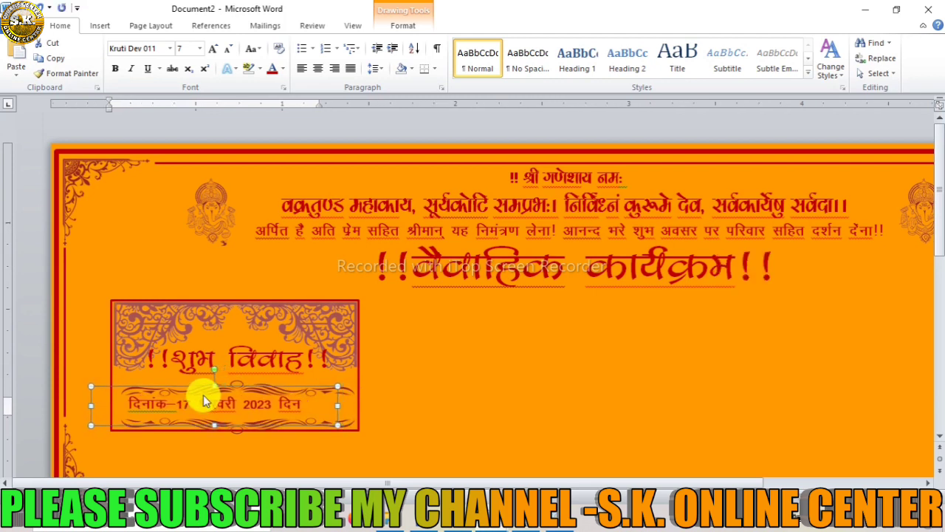
drag(338, 406, 378, 406)
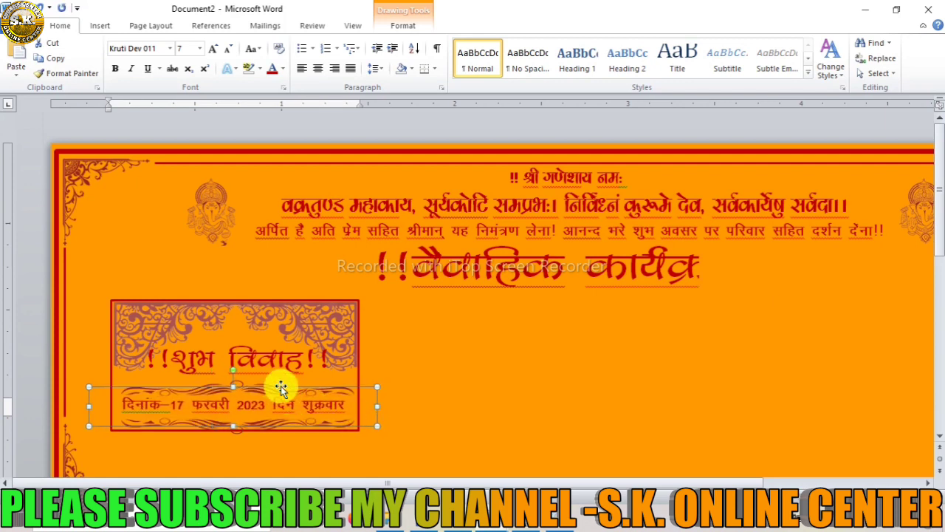
key(Left)
key(Left)
key(Left)
key(Left)
key(Left)
key(Left)
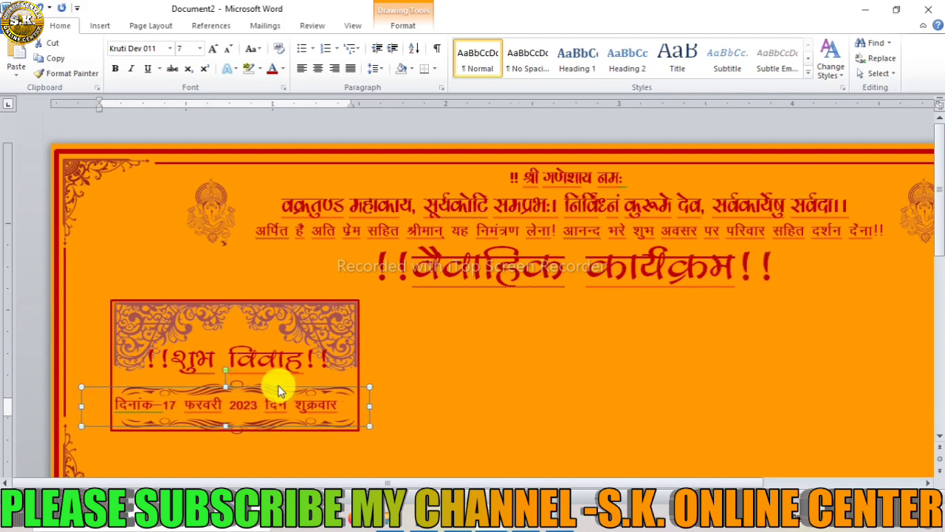
drag(369, 407, 387, 407)
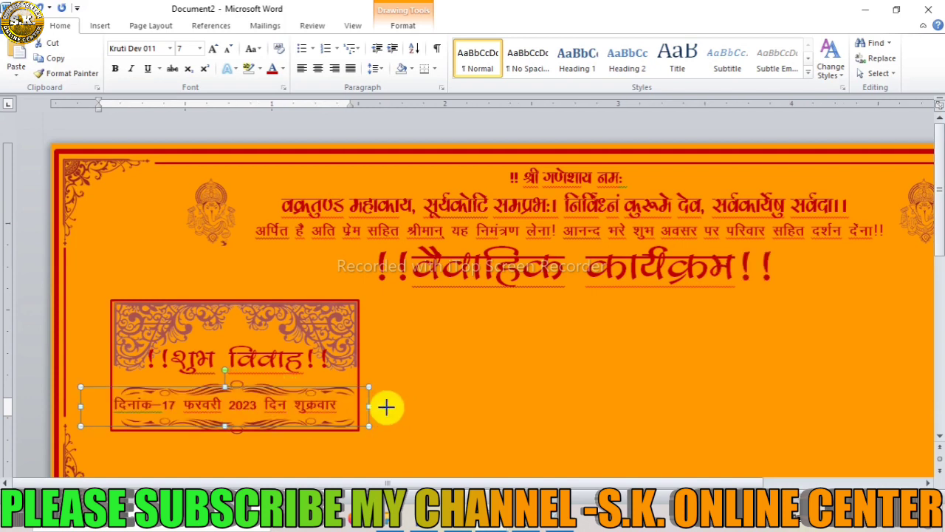
Reduce the date text from size 7 to 6 and nudge the box into place over the divider.
key(ctrl+a)
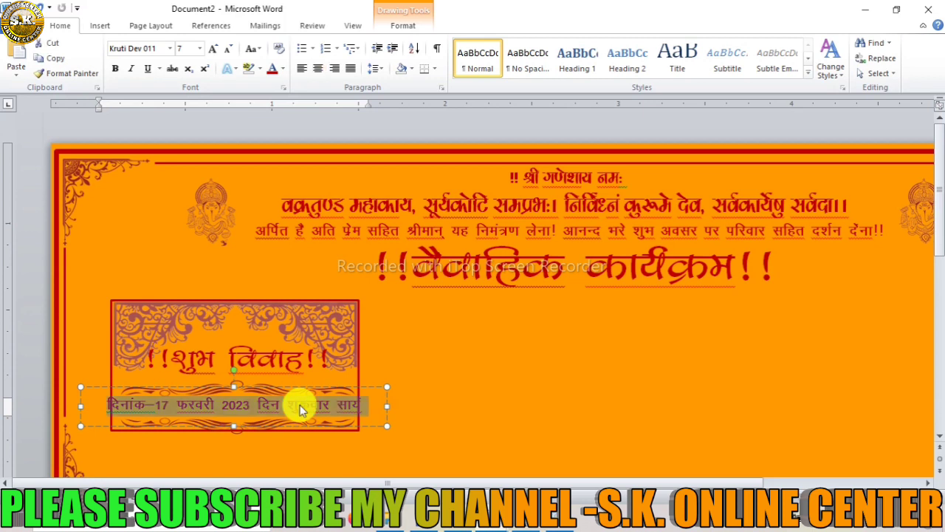
key(ctrl+bracketleft)
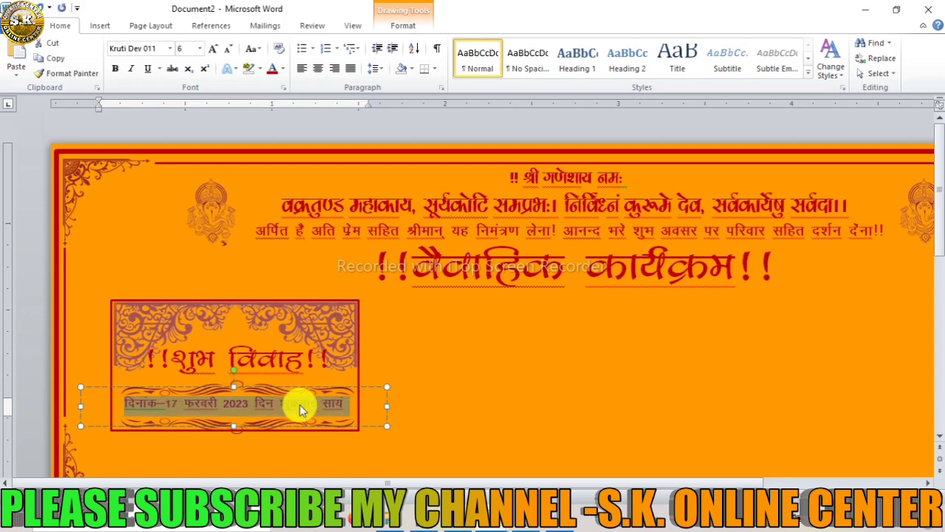
click(221, 387)
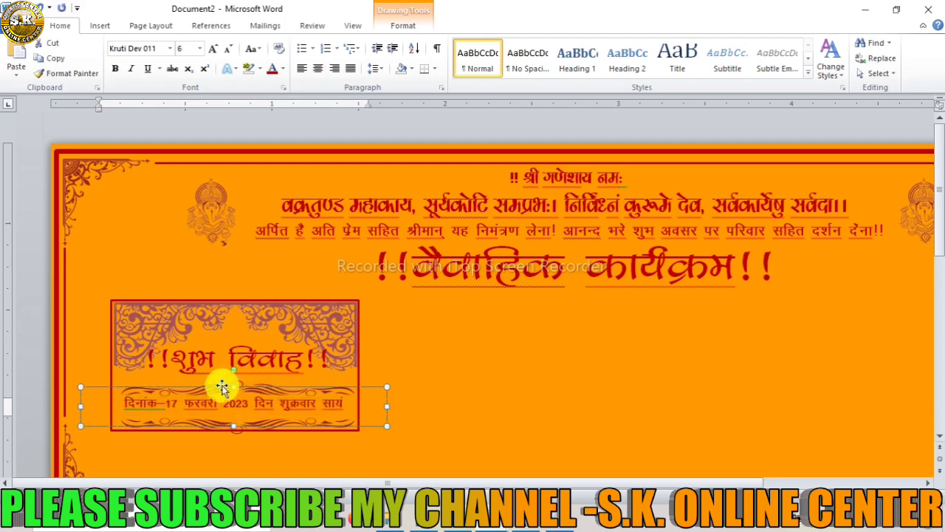
key(ctrl+Right)
key(ctrl+Right)
key(ctrl+Right)
key(ctrl+Right)
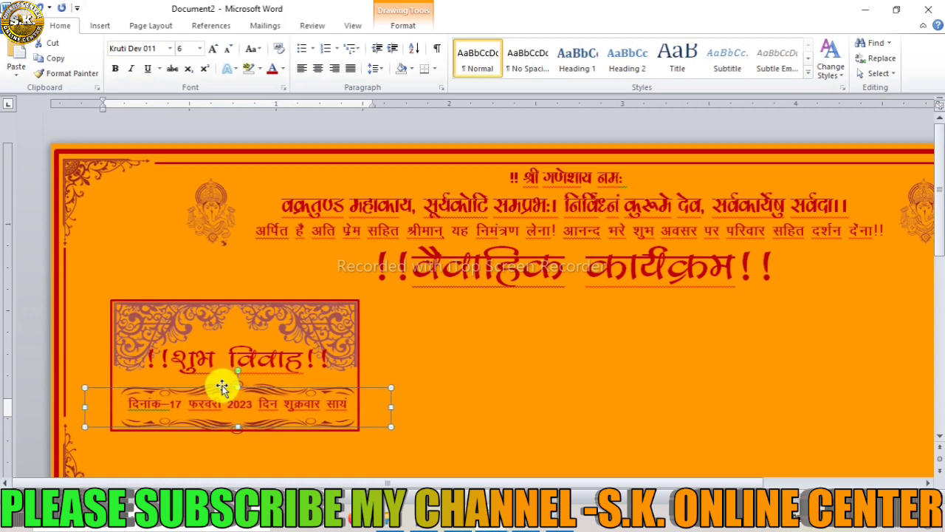
key(ctrl+Right)
key(ctrl+Down)
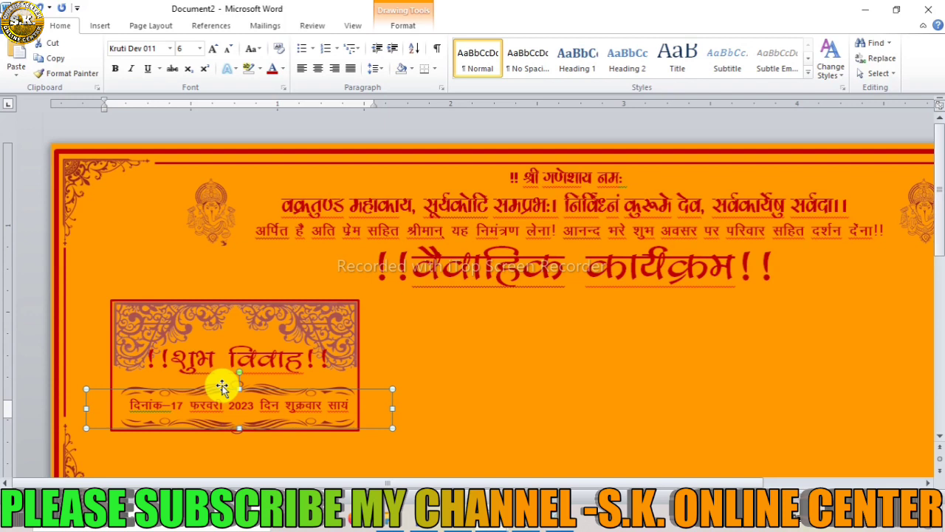
Select the card's decorative picture, banner, date box and title together as one selection.
click(155, 303)
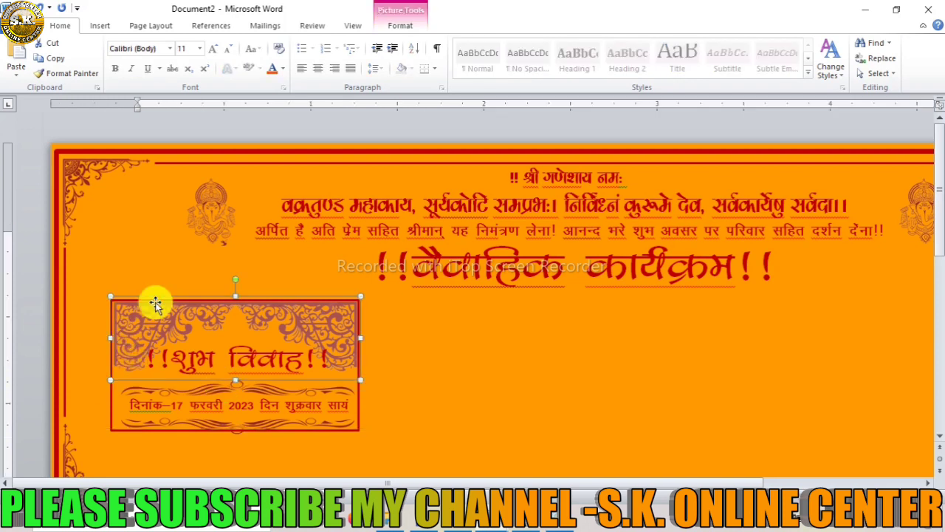
click(283, 434)
click(269, 404)
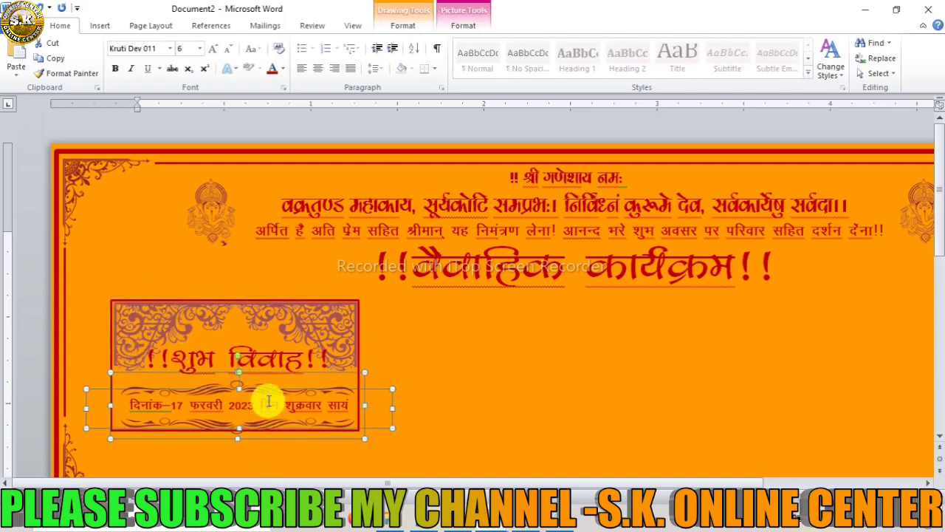
shift+click(328, 319)
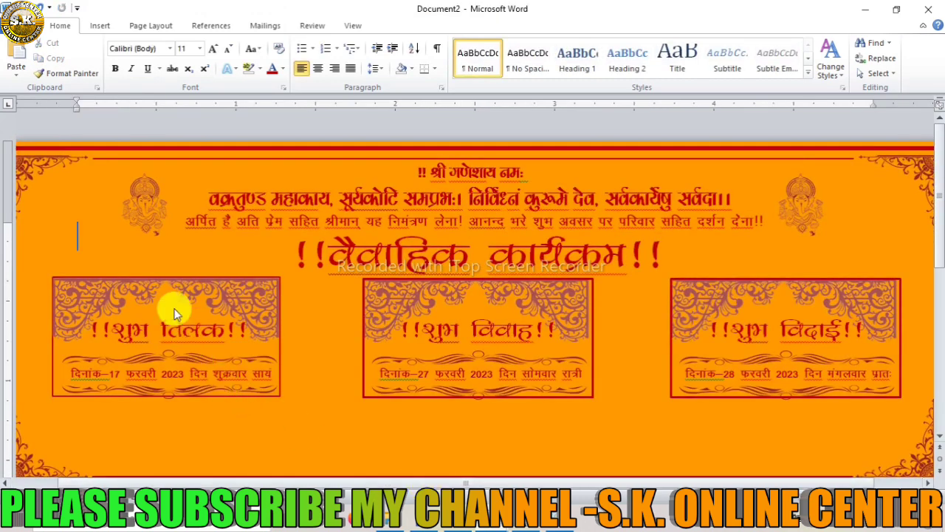
Check the शुभ तिलक, शुभ विवाह and शुभ विदाई cards, then click the page below them.
click(174, 308)
click(382, 330)
click(126, 354)
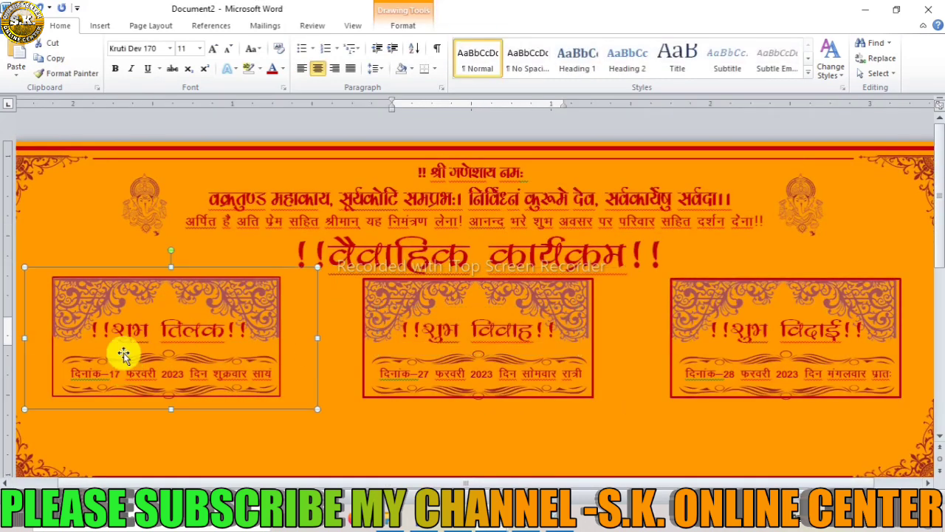
click(430, 343)
click(774, 314)
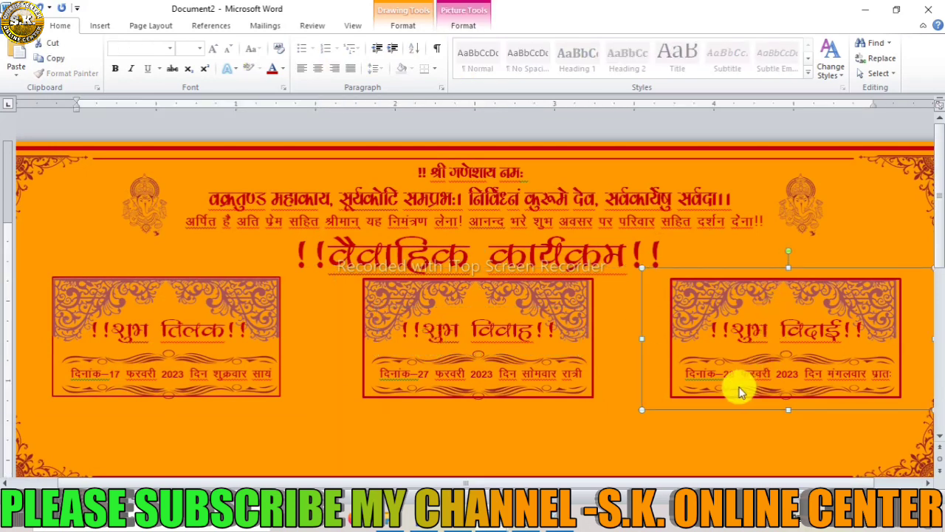
click(443, 389)
click(445, 372)
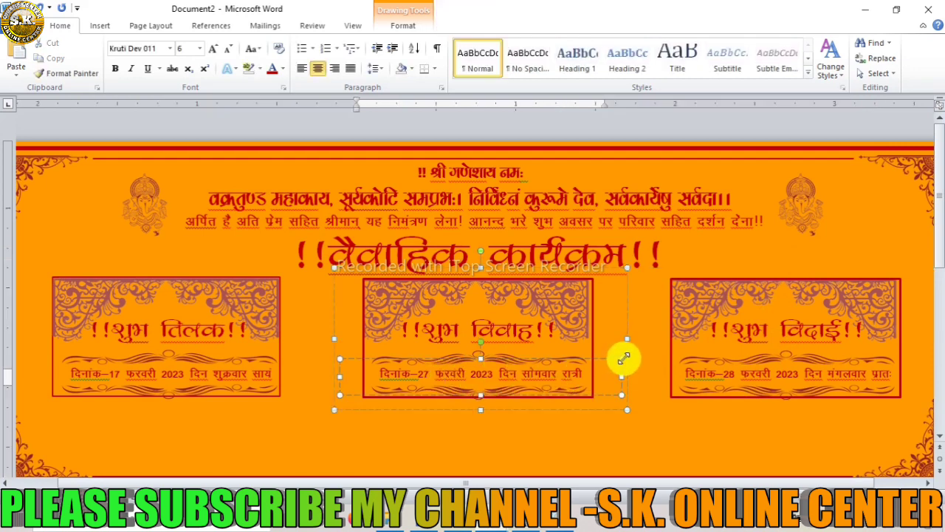
scroll(624, 358, down, 2)
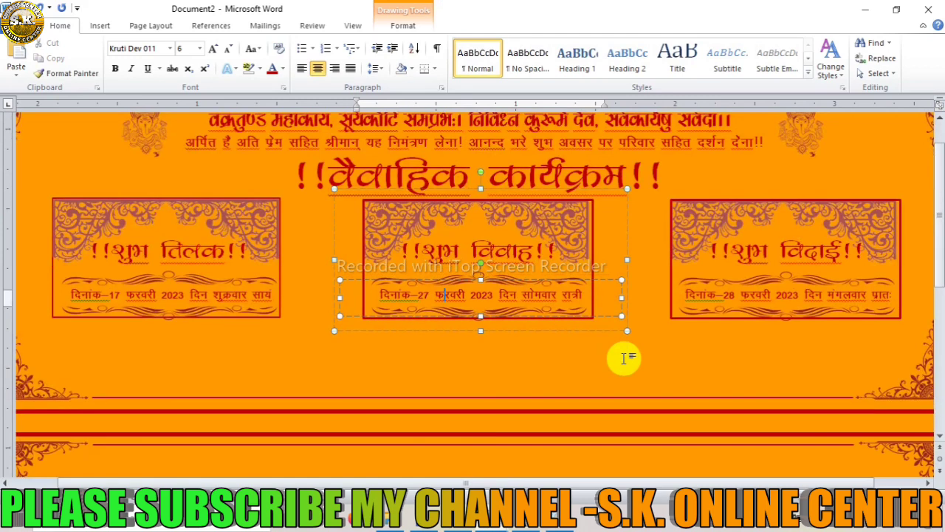
click(481, 382)
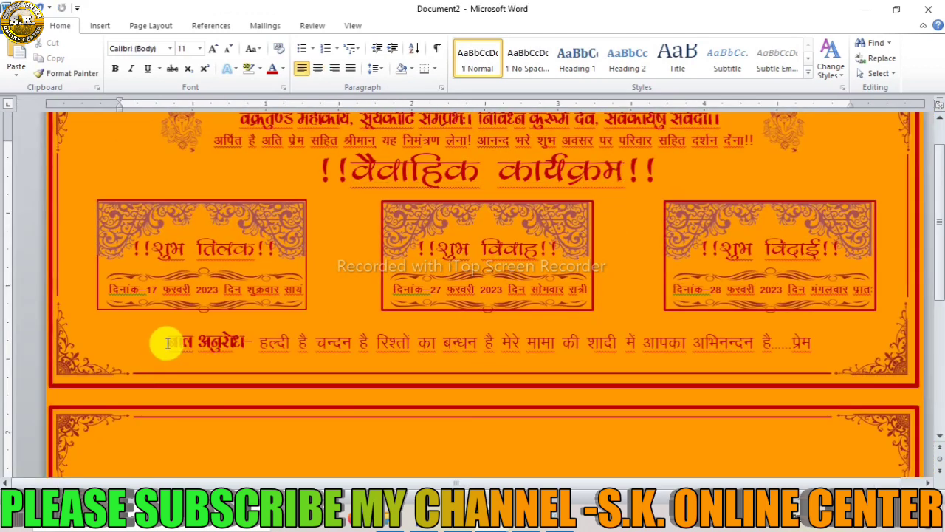
Highlight the whole बाल अनुरोध line, then move down to the second page.
click(174, 344)
drag(174, 344, 843, 353)
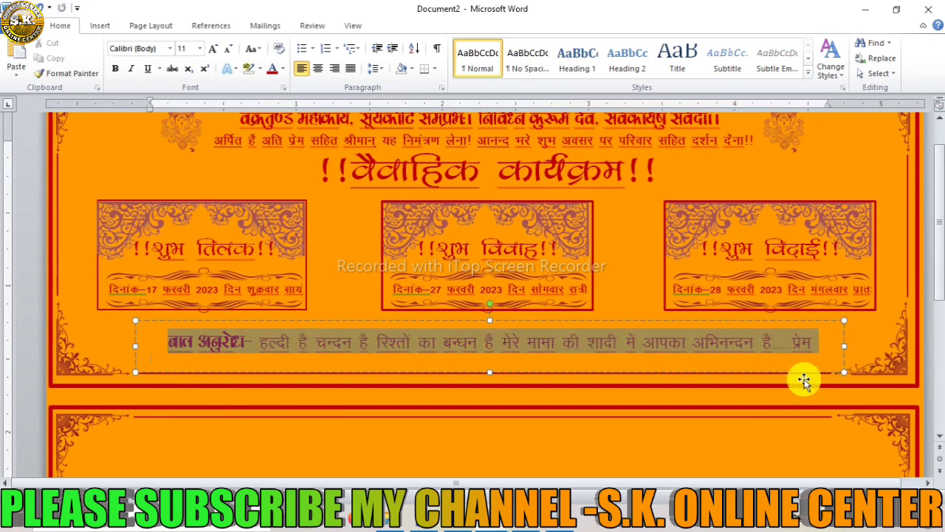
scroll(436, 429, down, 3)
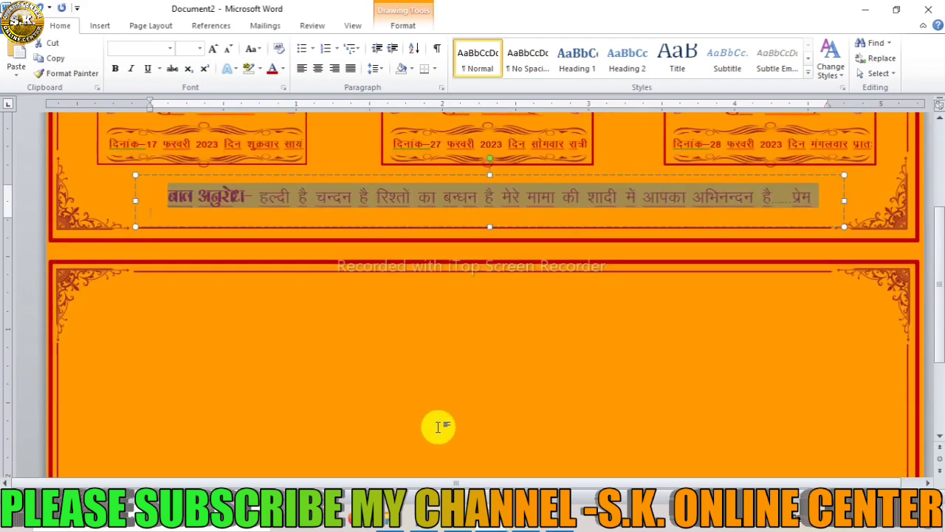
scroll(392, 386, down, 3)
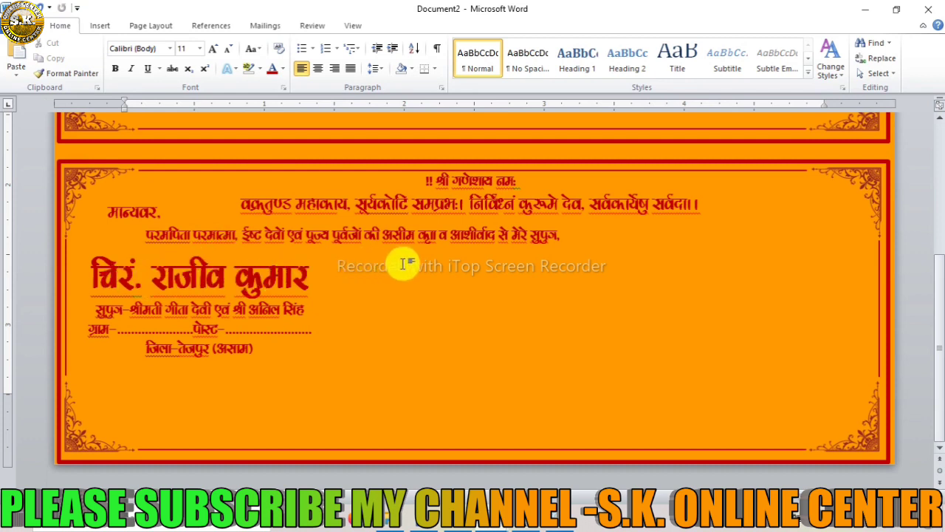
Ctrl-drag a copy of the groom's text block to the right, keeping the original on the left.
drag(90, 278, 293, 266)
mouse_move(95, 311)
mouse_down()
mouse_move(273, 297)
mouse_move(157, 339)
mouse_up()
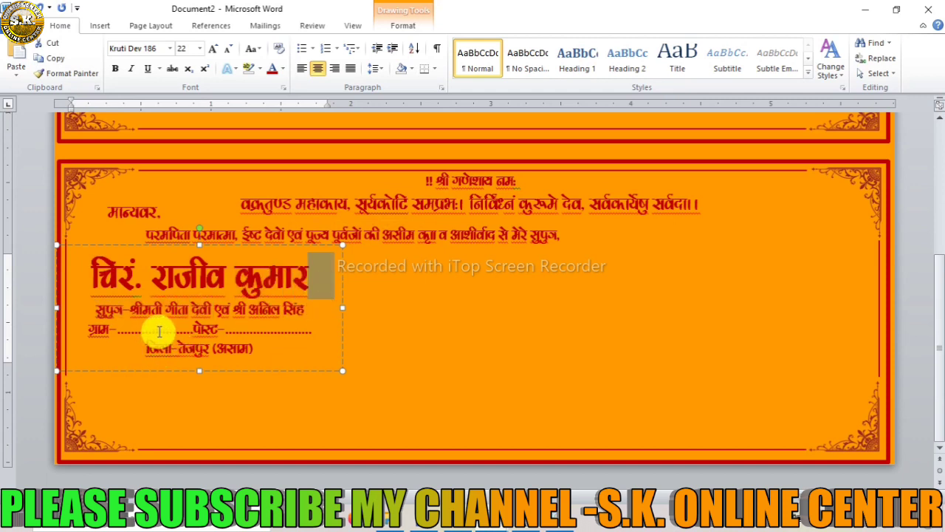
click(159, 331)
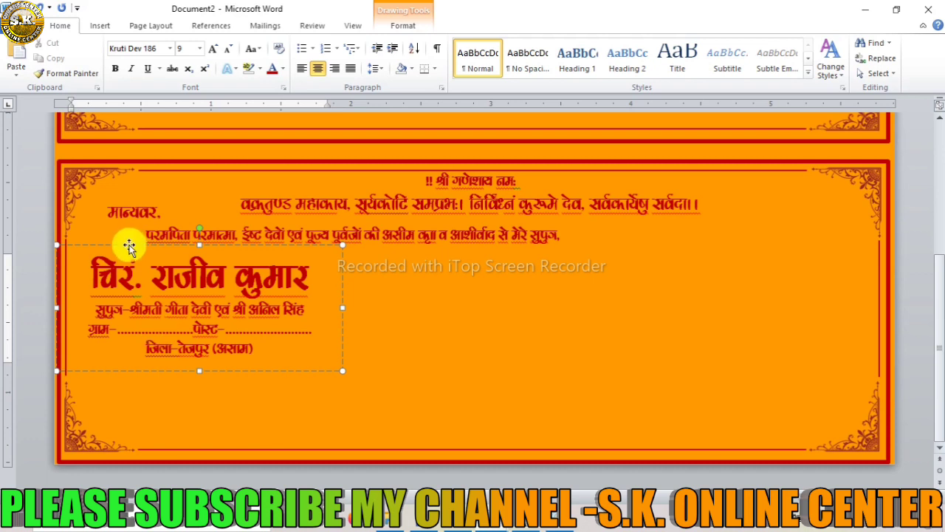
drag(129, 246, 656, 262)
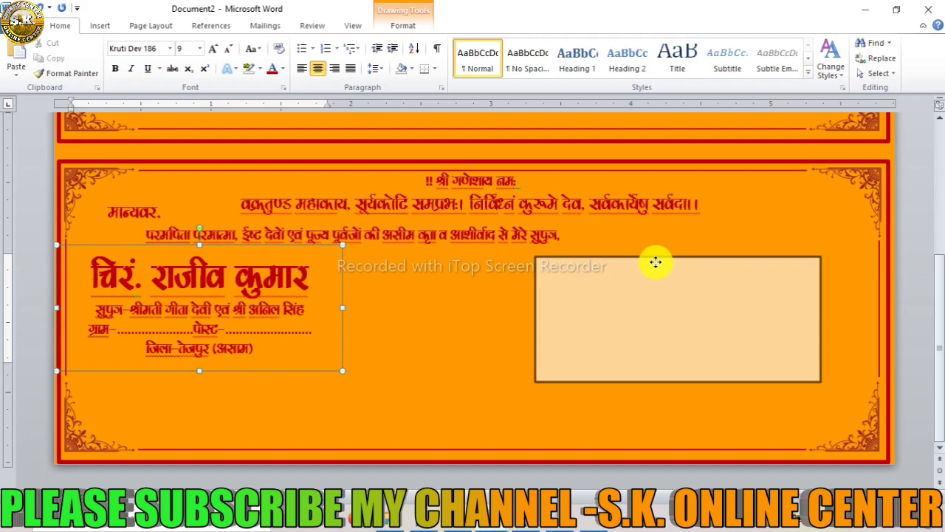
drag(656, 262, 640, 287)
key(ctrl+z)
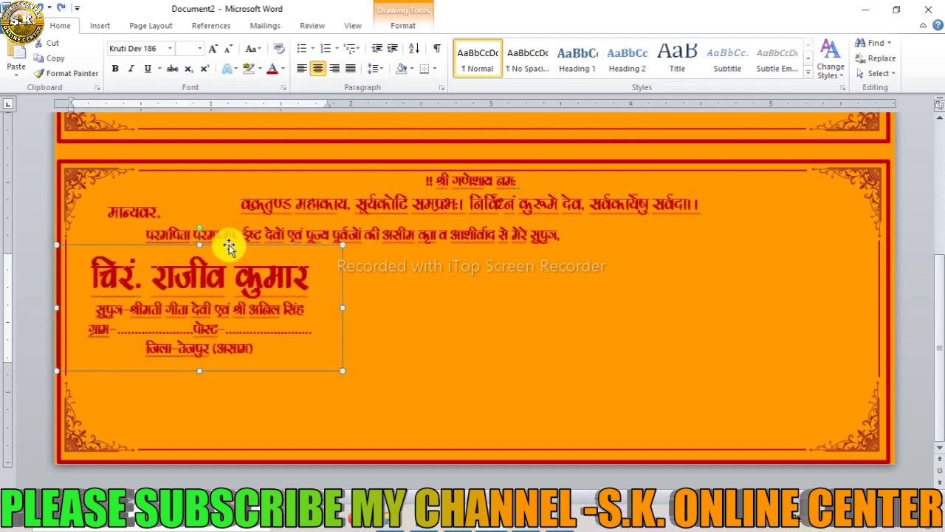
drag(230, 244, 764, 237)
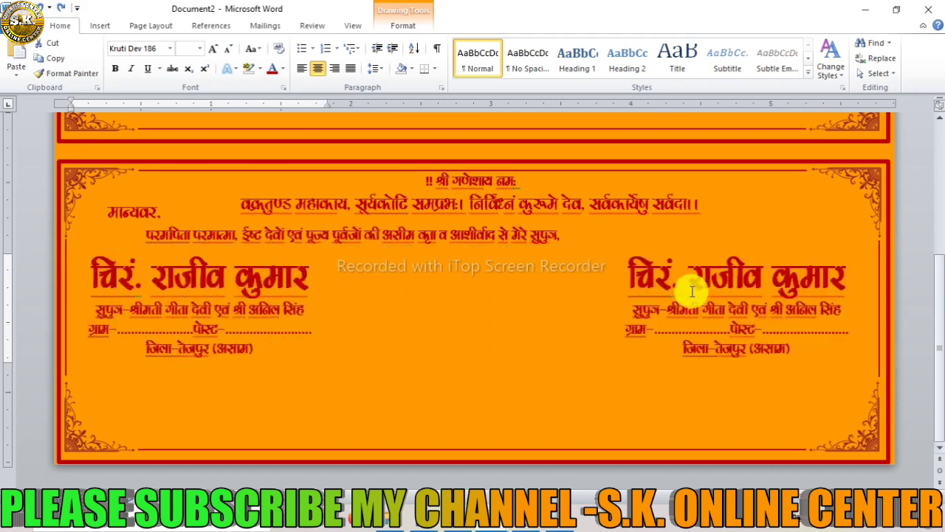
Edit the copied block into the bride's details and paste the संग knot image at the centre.
click(620, 275)
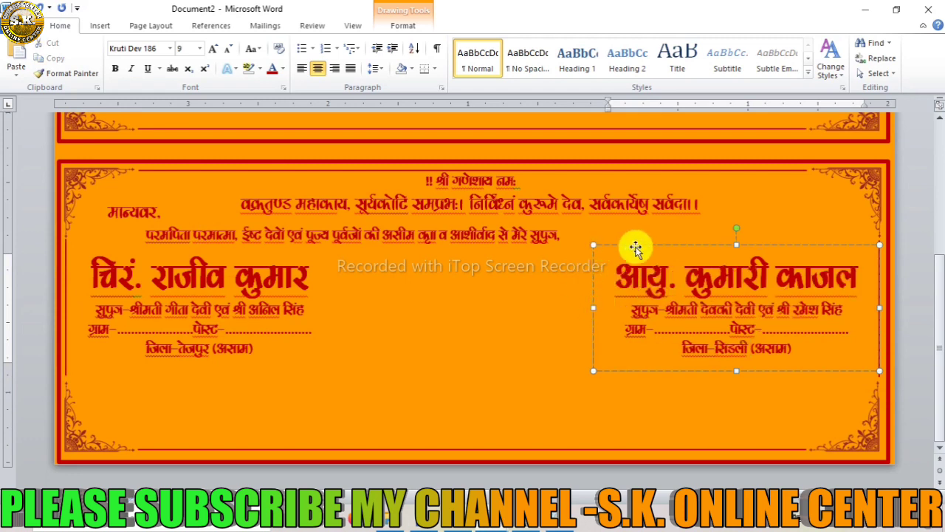
click(449, 370)
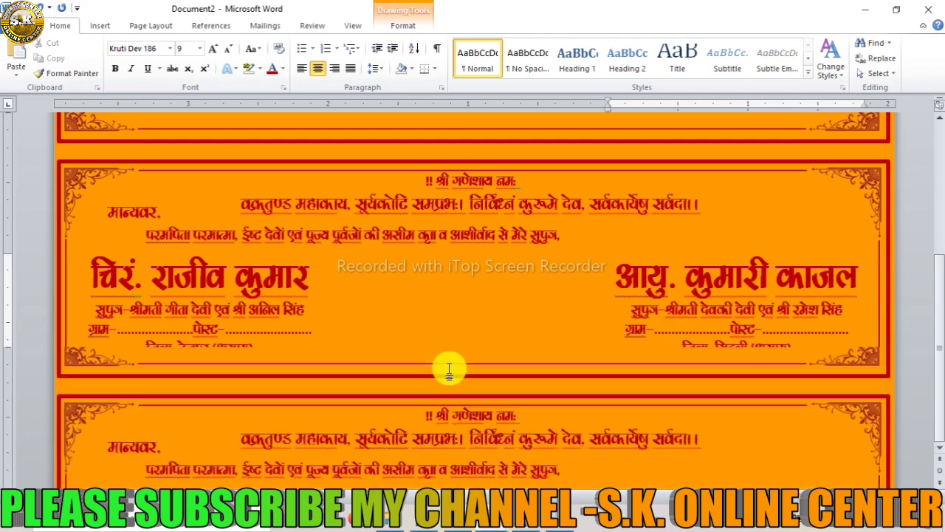
scroll(449, 370, up, 5)
scroll(449, 369, down, 3)
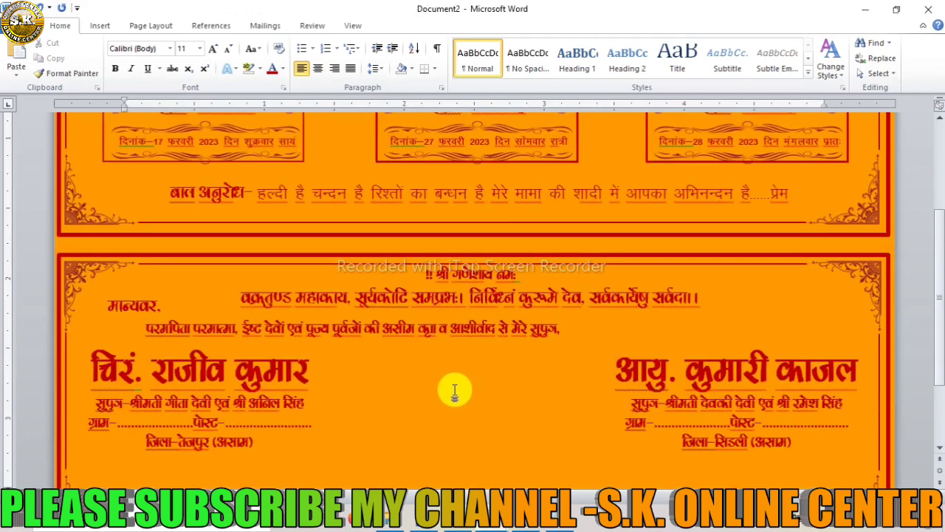
scroll(439, 386, down, 2)
scroll(439, 385, down, 1)
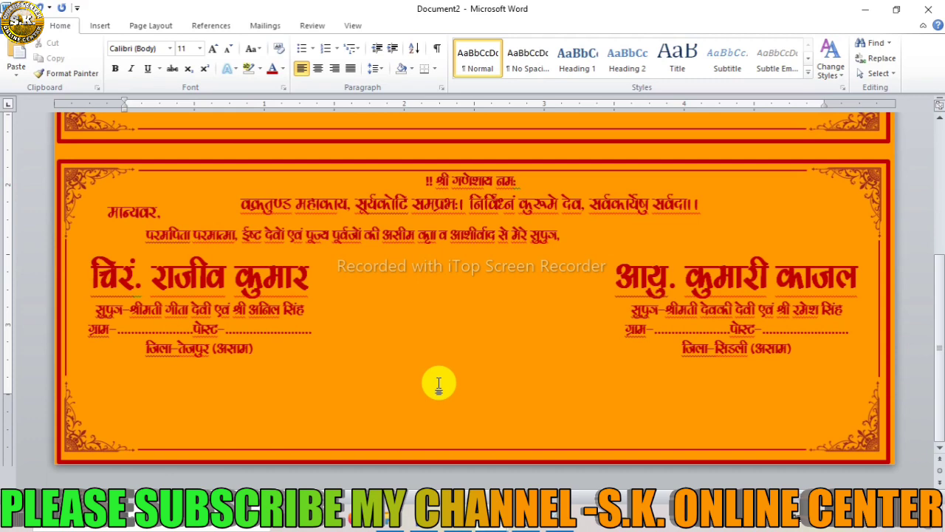
key(ctrl+v)
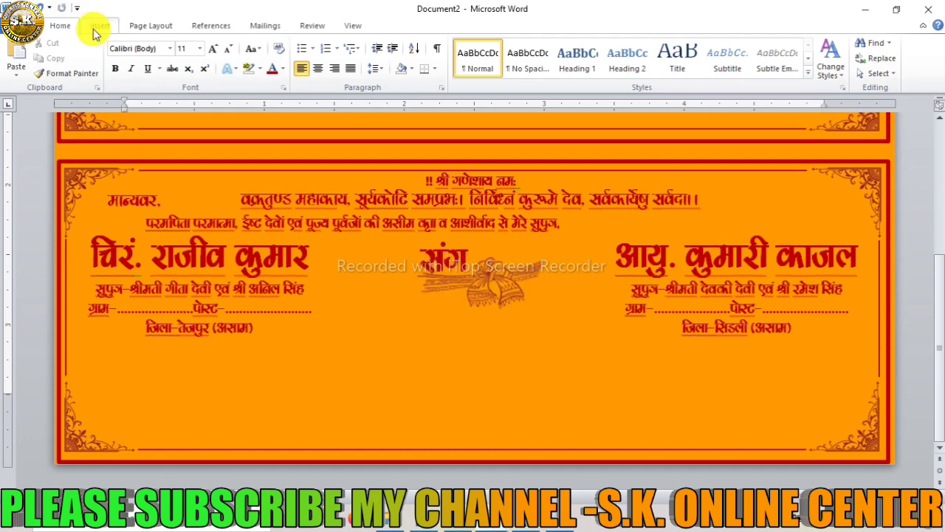
Draw a short straight line beneath the wedding-knot image.
click(98, 26)
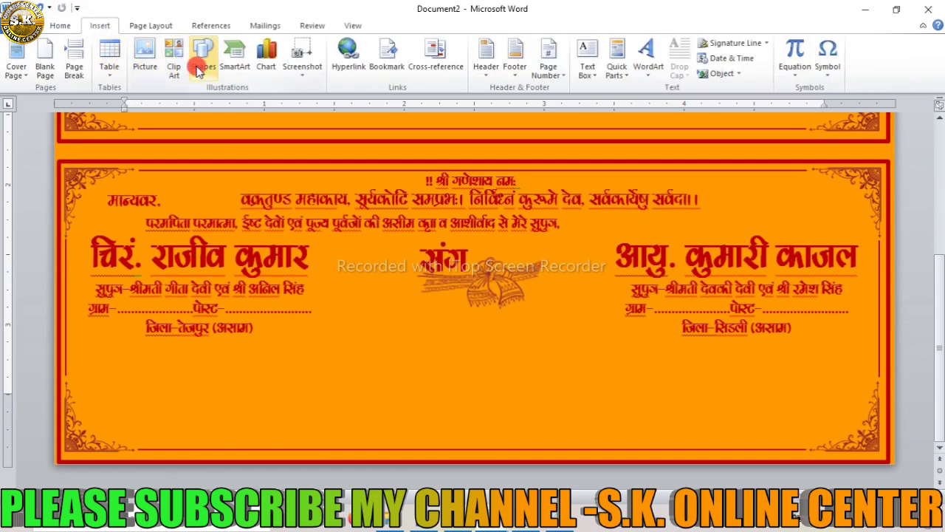
click(201, 63)
click(210, 107)
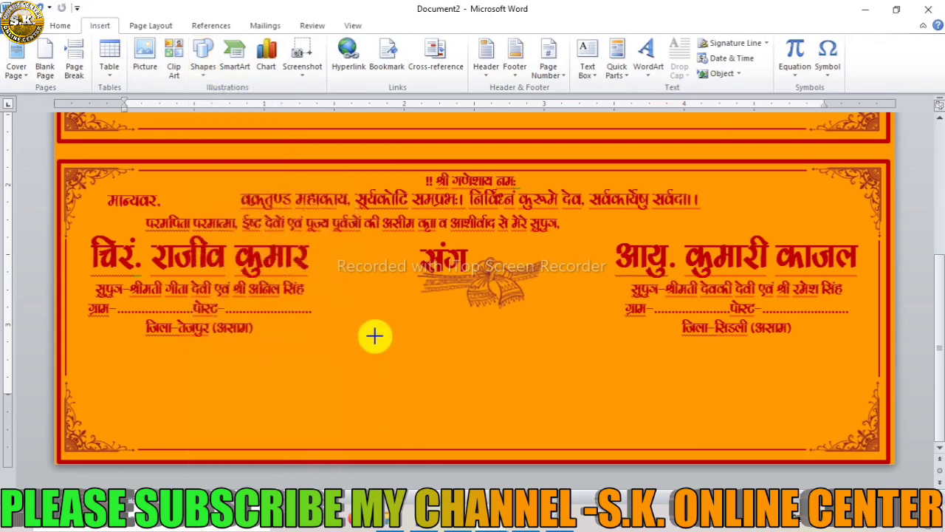
drag(366, 322, 438, 329)
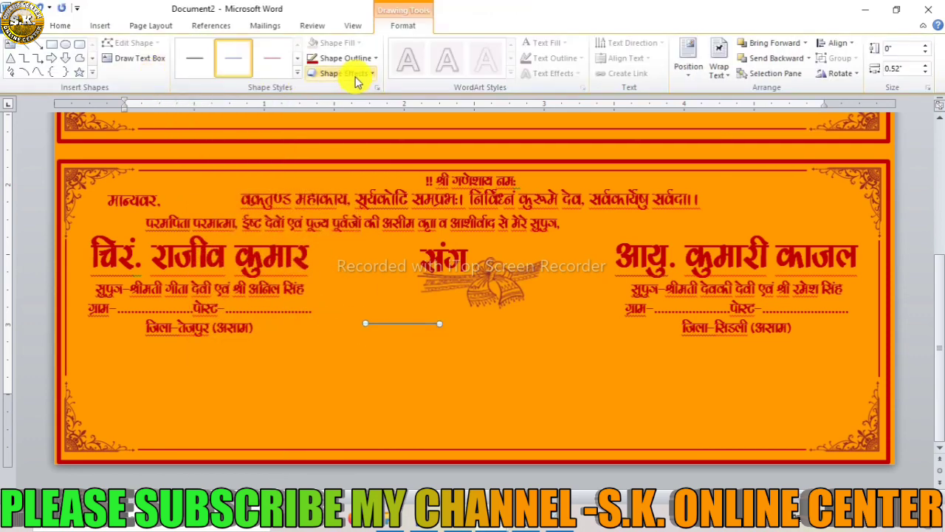
Give the line round dot ends, lengthen it toward the bride's side, and colour it red.
click(345, 58)
mouse_move(347, 260)
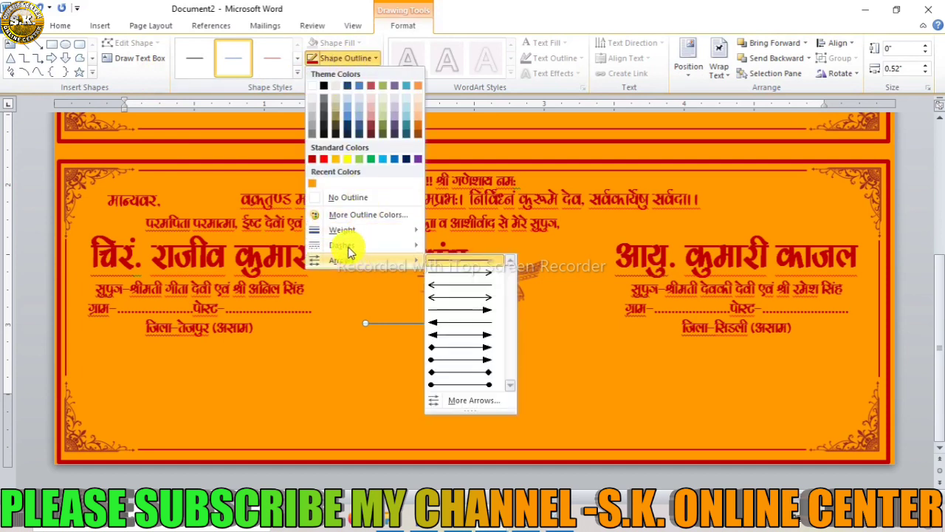
click(452, 383)
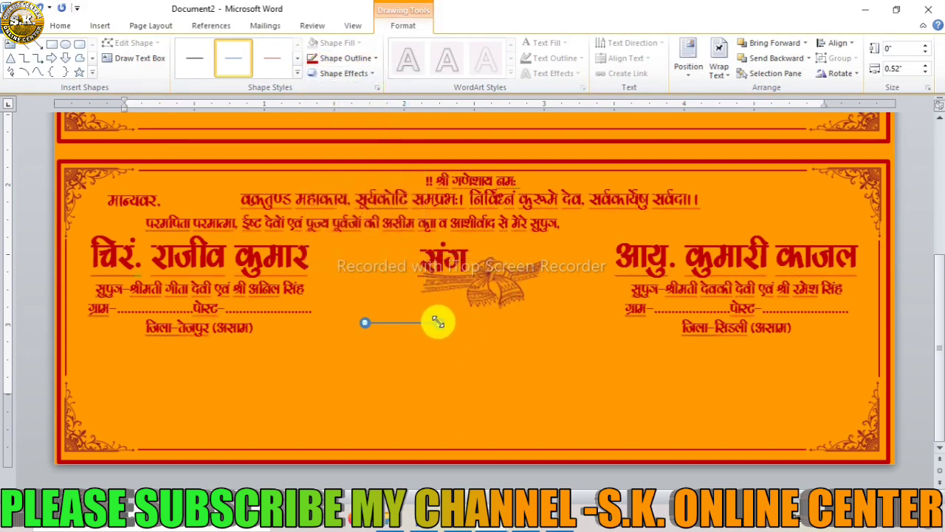
drag(437, 322, 597, 336)
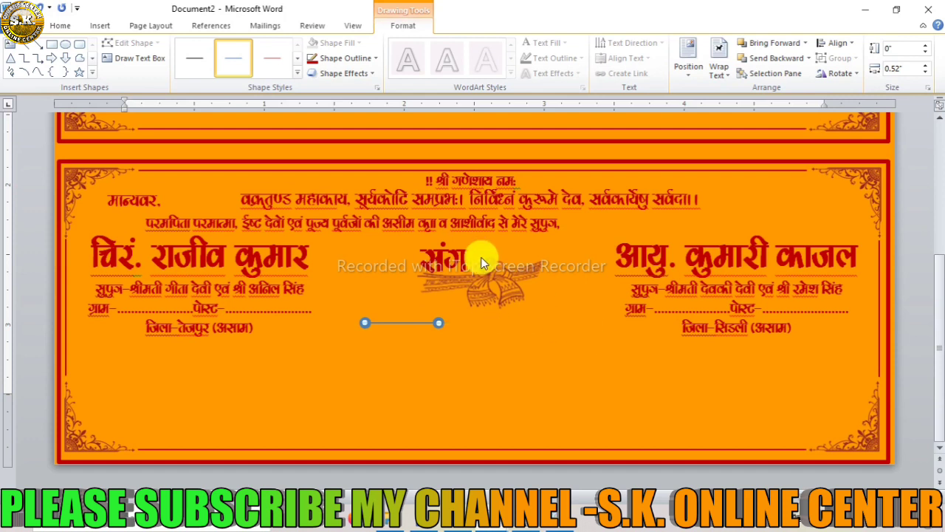
click(311, 65)
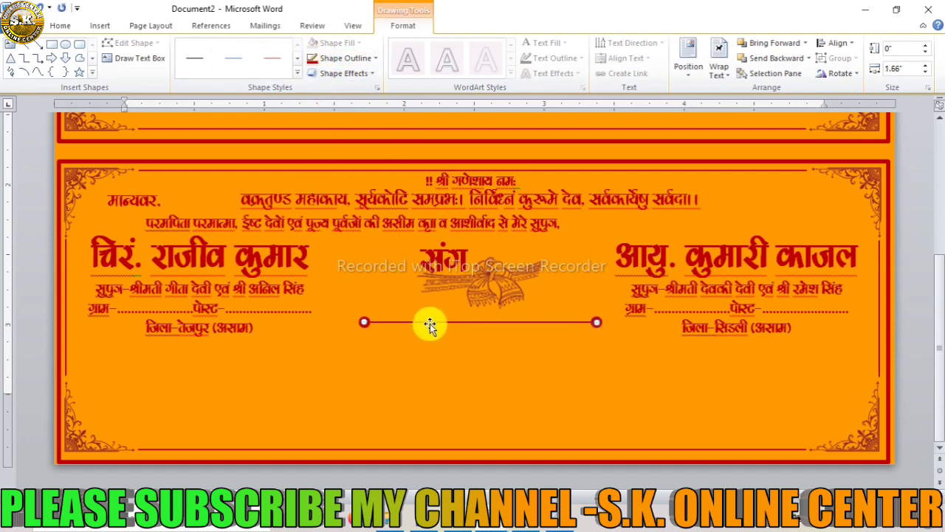
Draw a small square just below the red line.
click(100, 25)
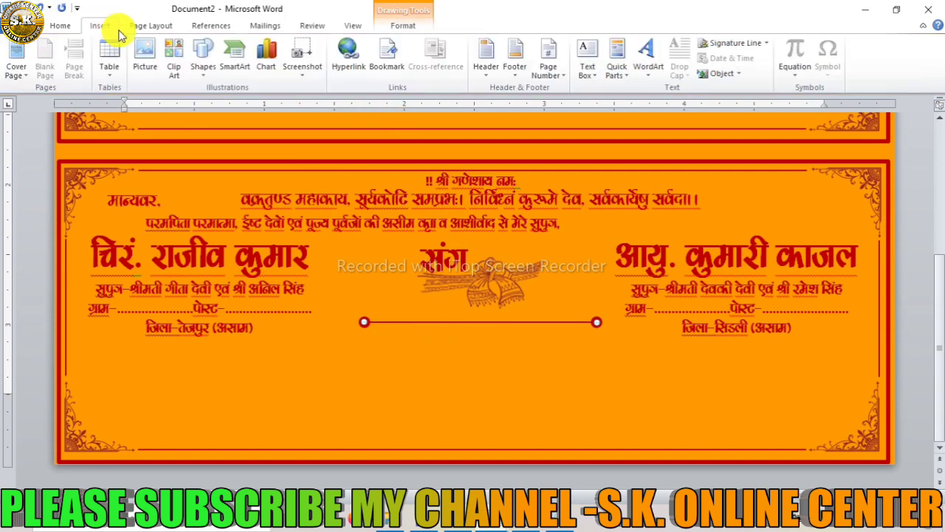
click(203, 59)
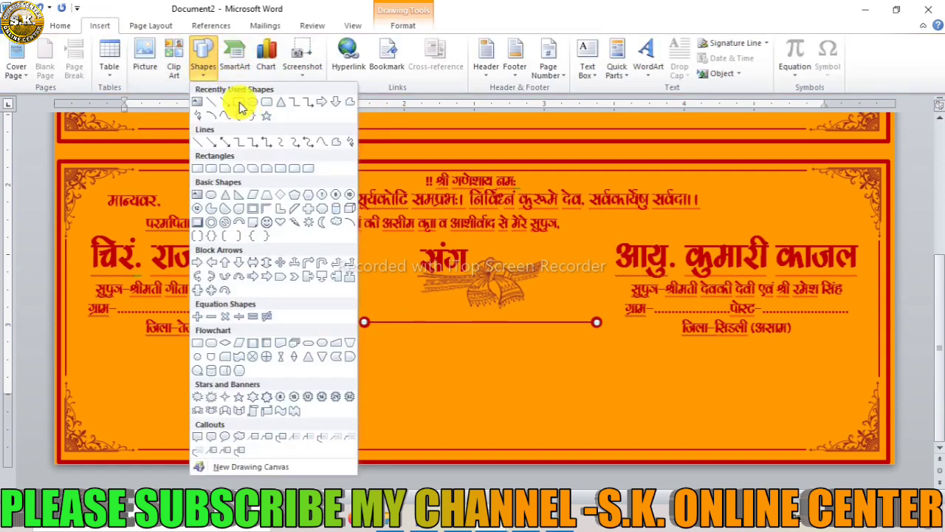
click(241, 101)
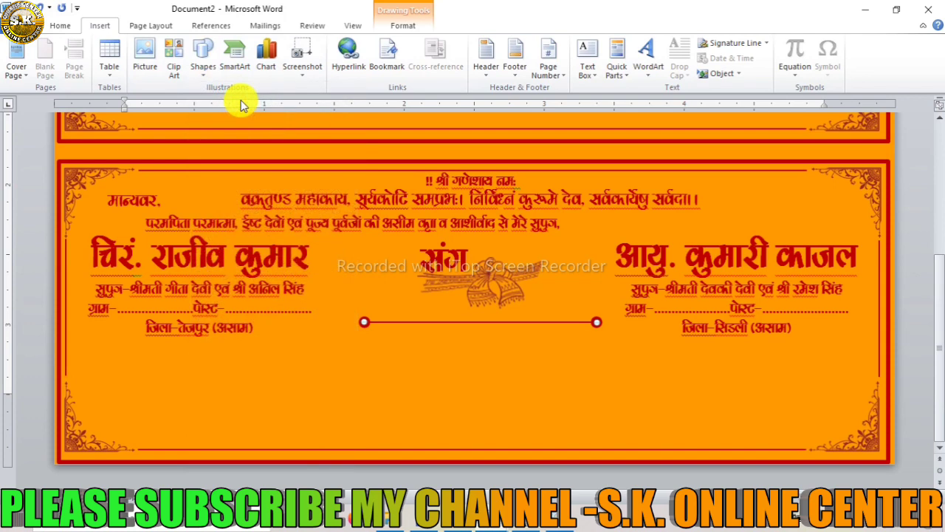
drag(339, 342, 410, 410)
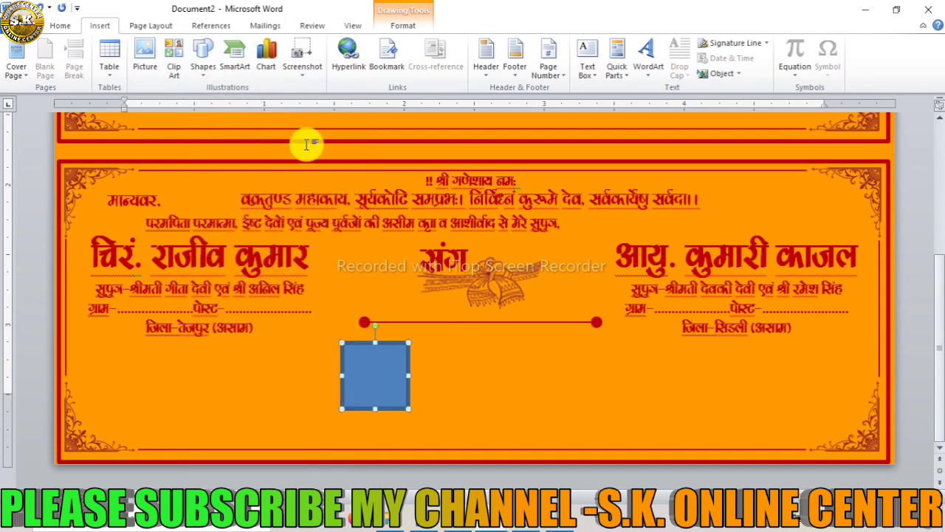
Set the square to No Fill with a dark red outline.
click(327, 44)
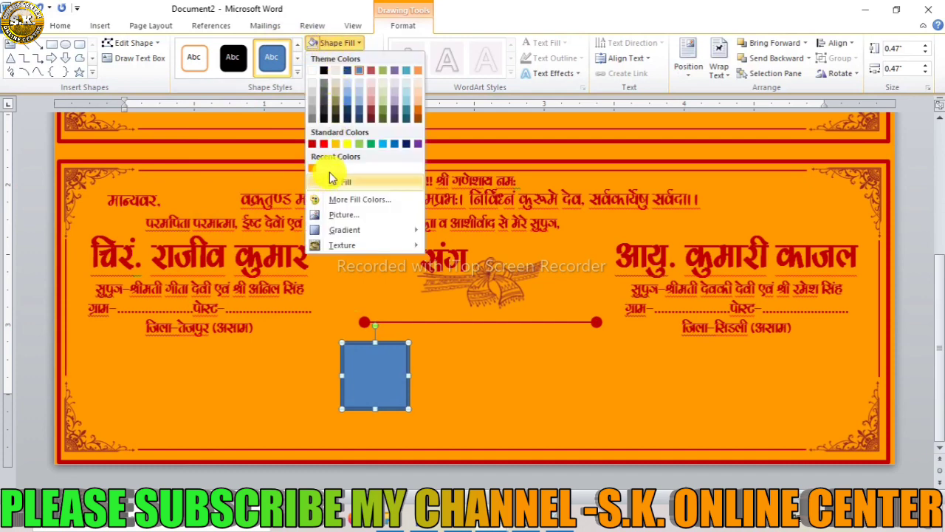
click(338, 181)
click(333, 58)
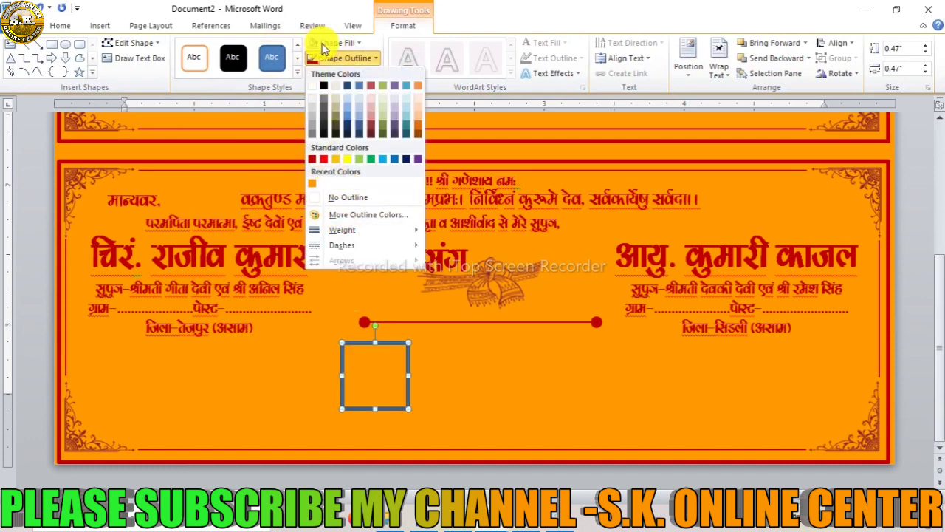
click(311, 158)
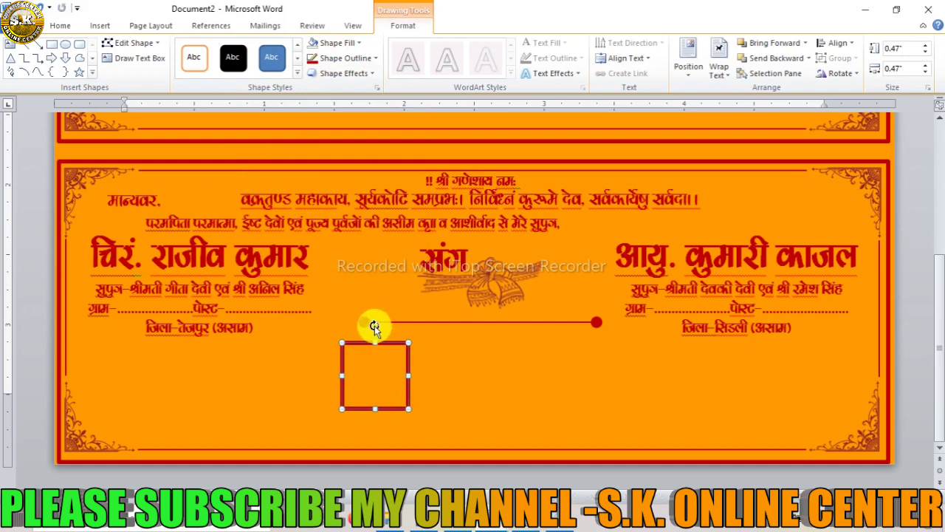
Rotate the square onto its corner and shrink it to a 0.24-inch diamond on the line's centre.
mouse_move(374, 326)
mouse_down()
mouse_move(421, 357)
mouse_move(359, 354)
mouse_move(459, 338)
mouse_up()
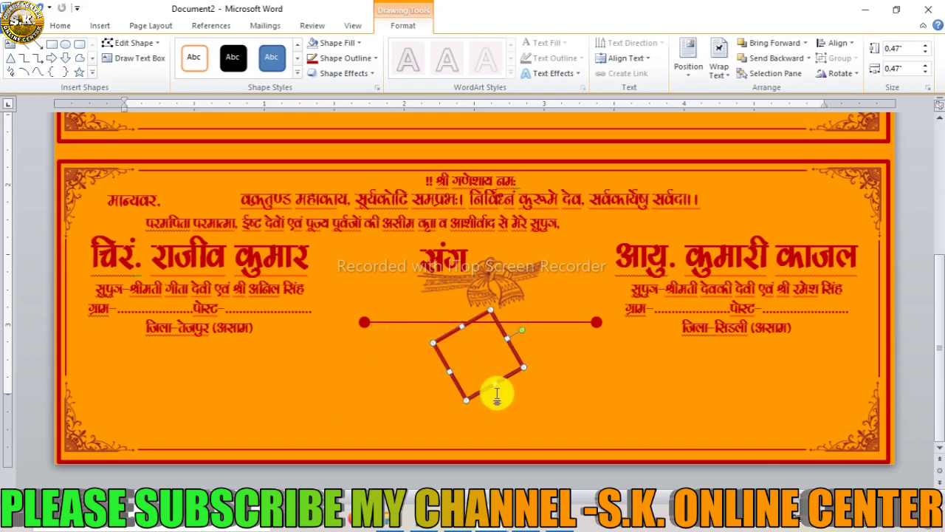
drag(465, 399, 461, 347)
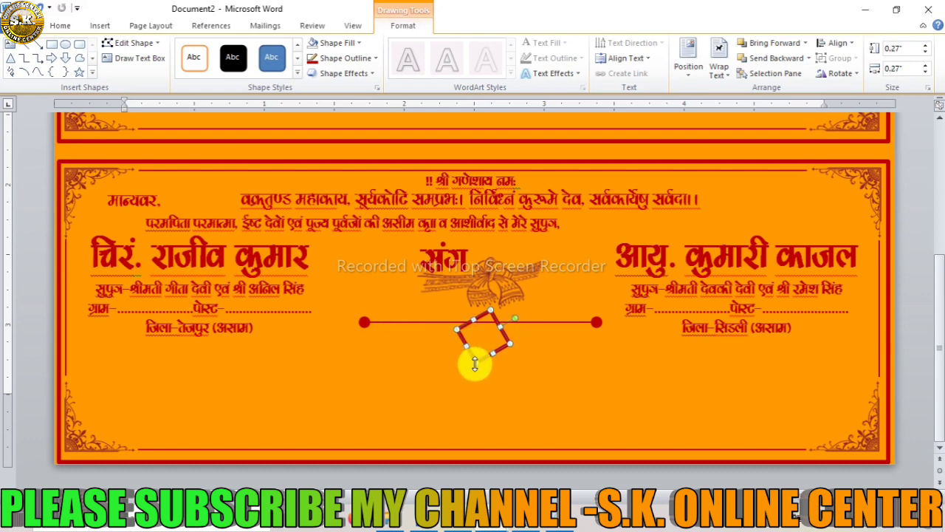
drag(479, 357, 458, 316)
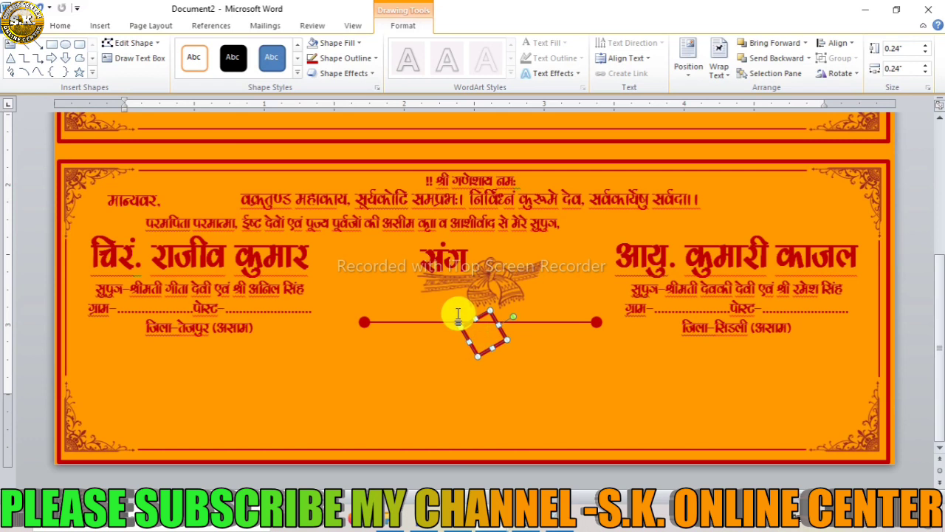
Fill the diamond with the recent orange colour and remove its outline.
click(331, 43)
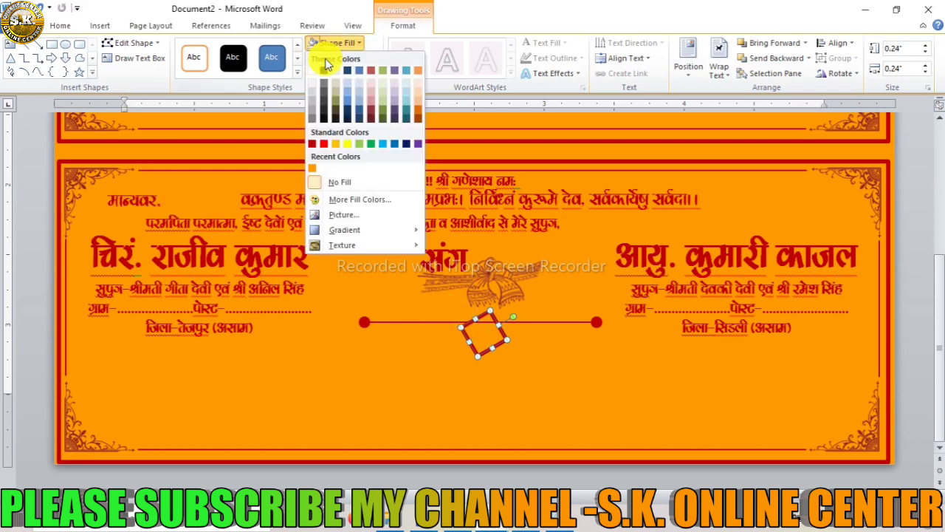
click(311, 144)
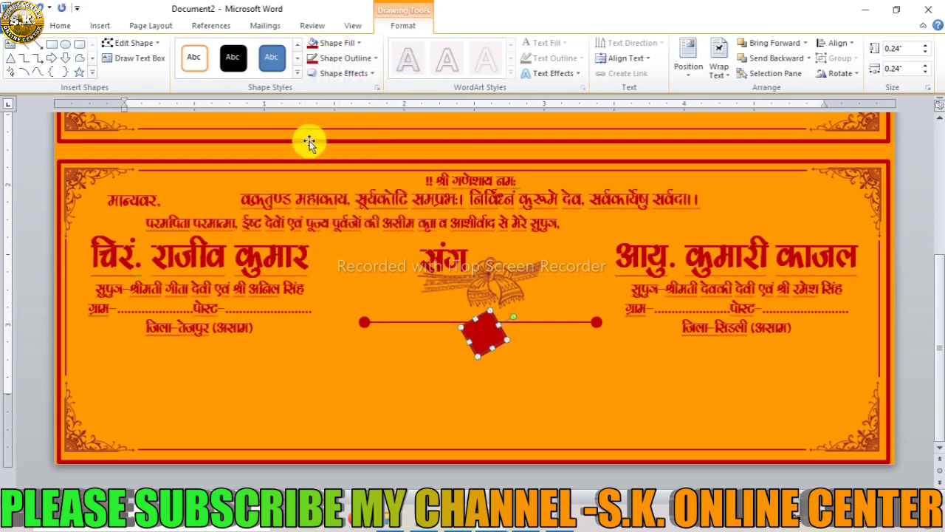
click(328, 44)
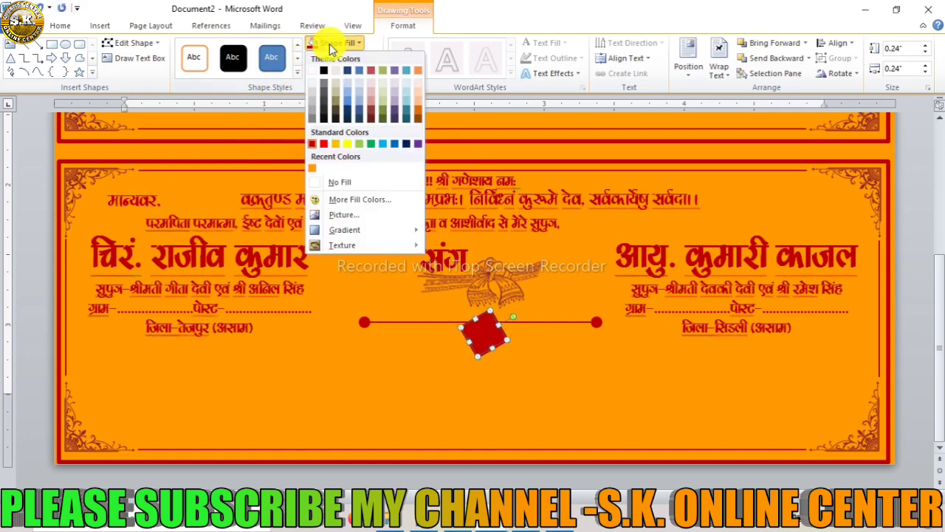
click(335, 144)
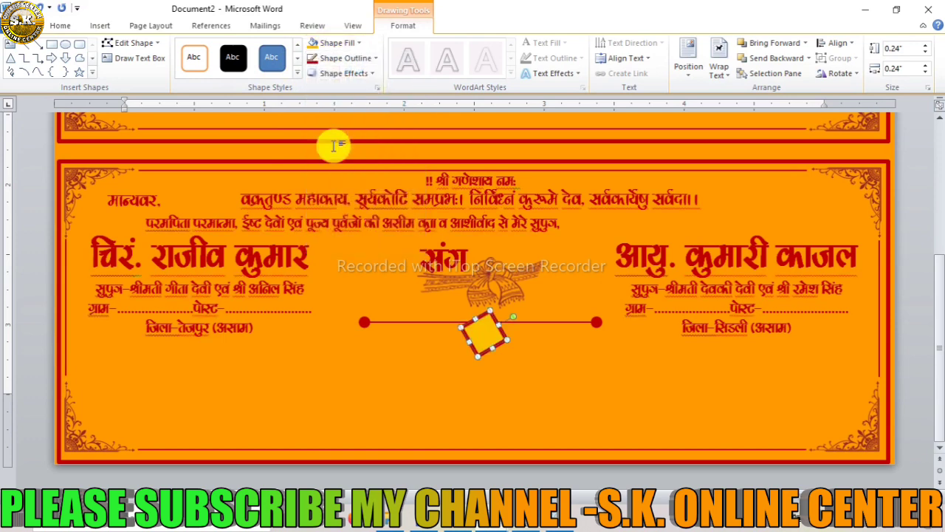
click(334, 61)
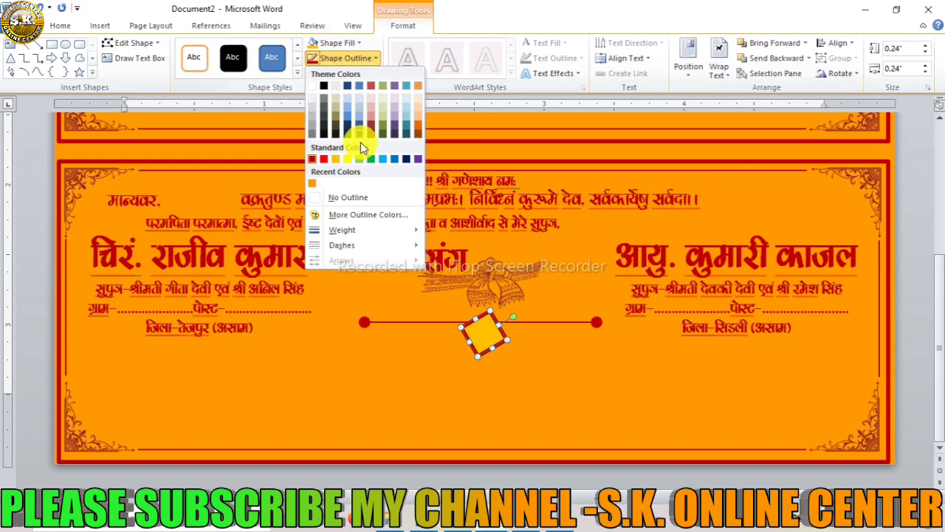
click(351, 198)
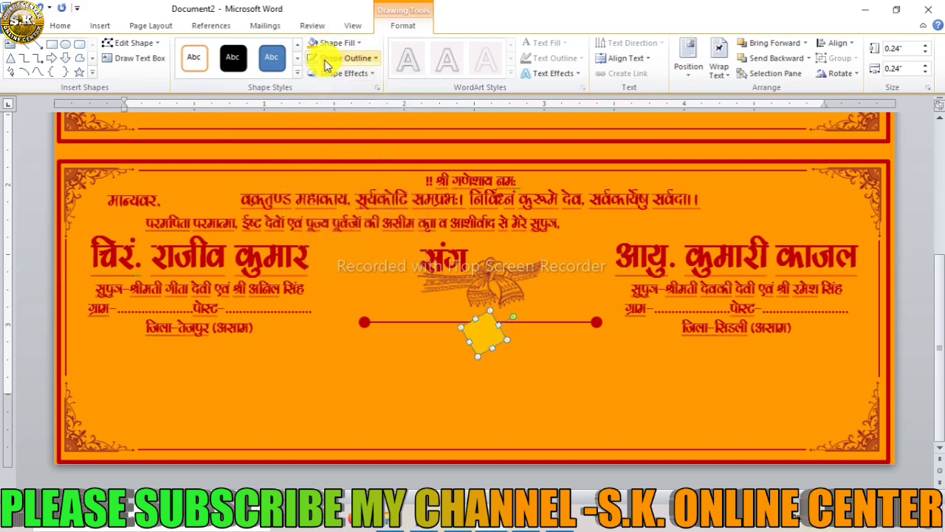
click(357, 43)
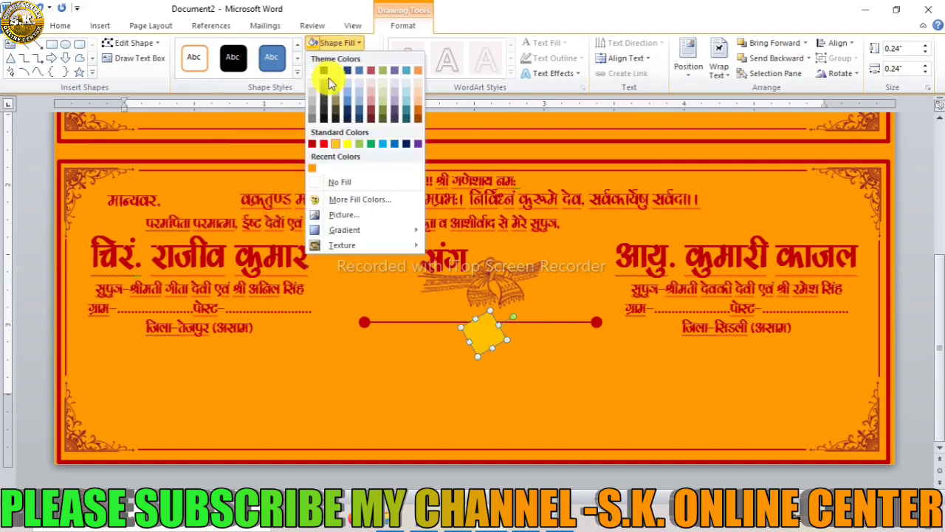
click(316, 170)
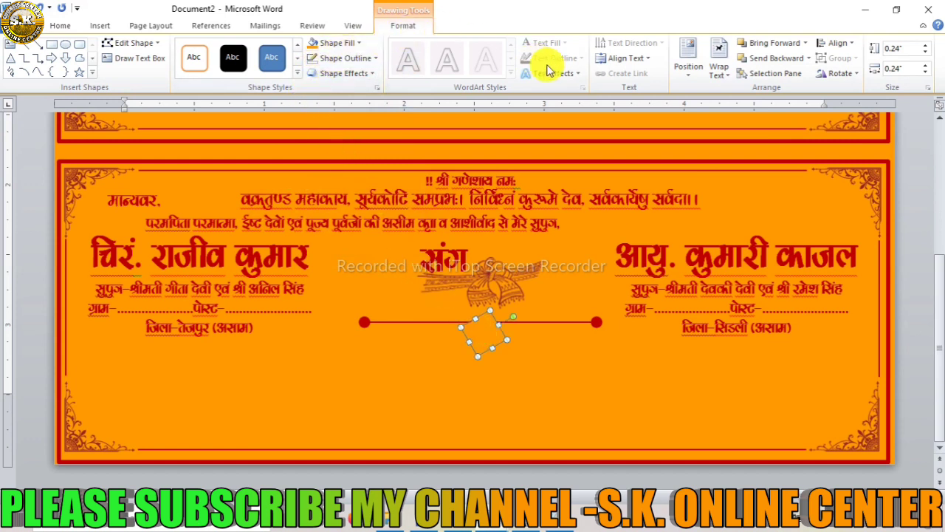
Give the diamond an outer drop shadow using the top-middle preset.
click(346, 77)
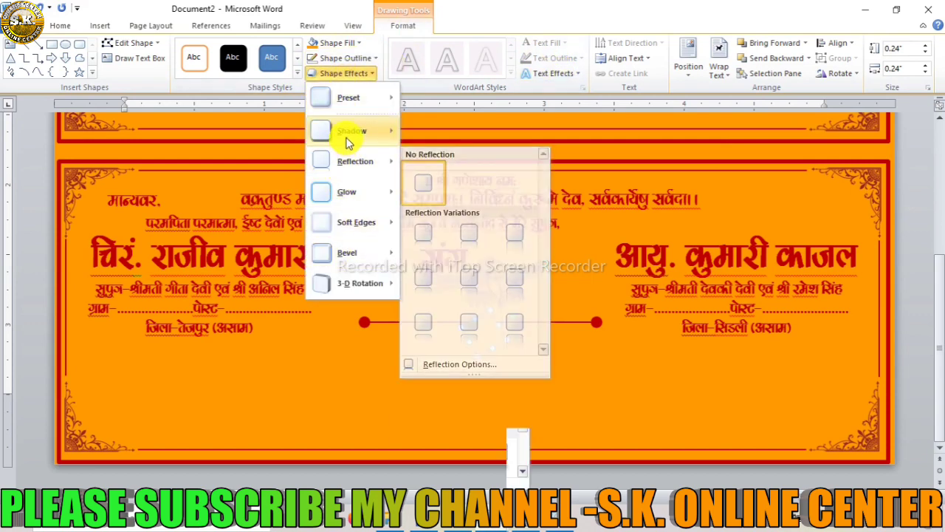
mouse_move(352, 131)
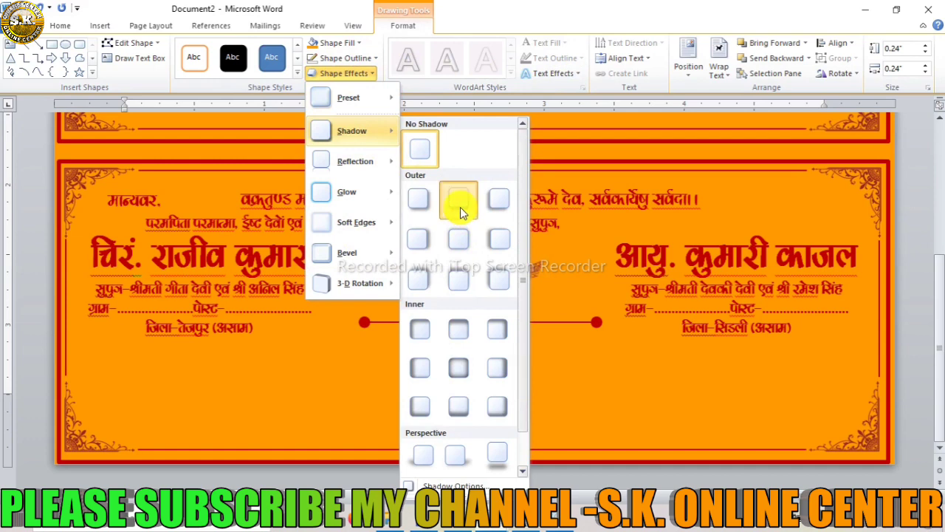
click(460, 203)
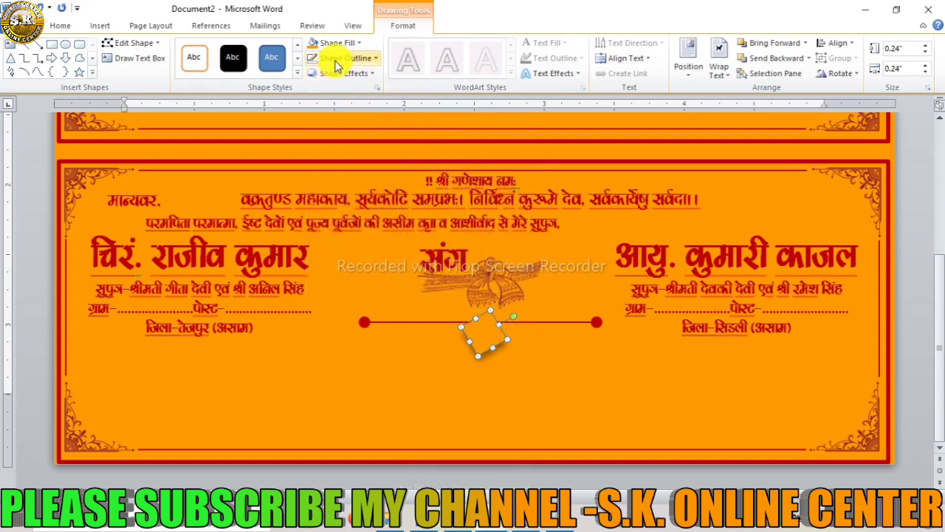
click(339, 59)
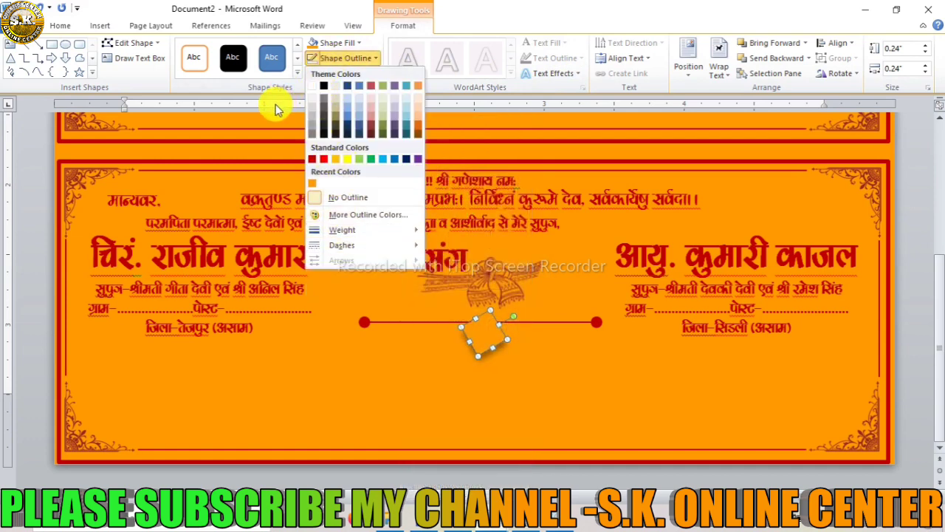
click(332, 73)
click(336, 73)
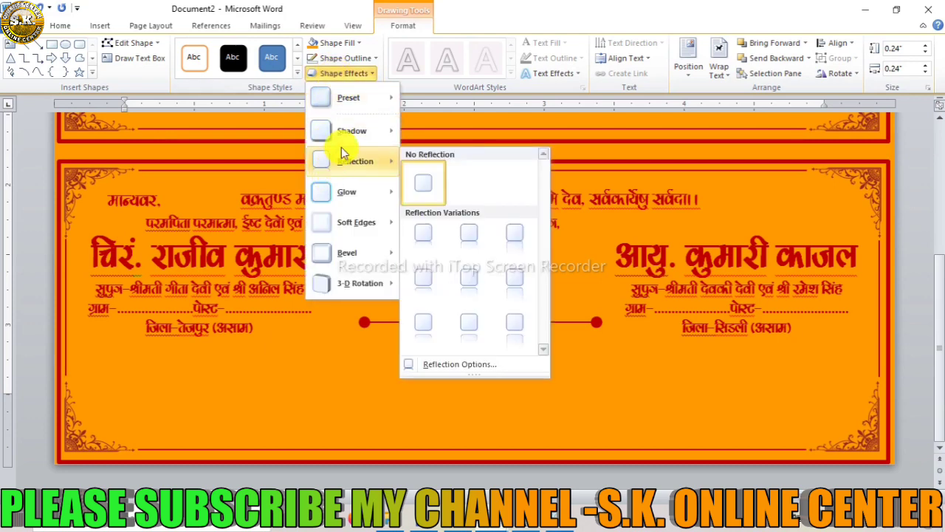
mouse_move(352, 131)
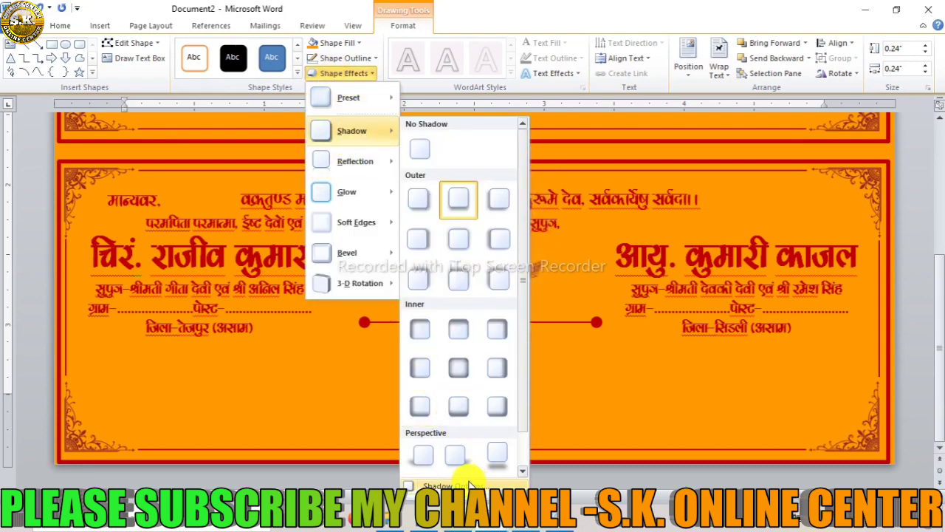
click(320, 481)
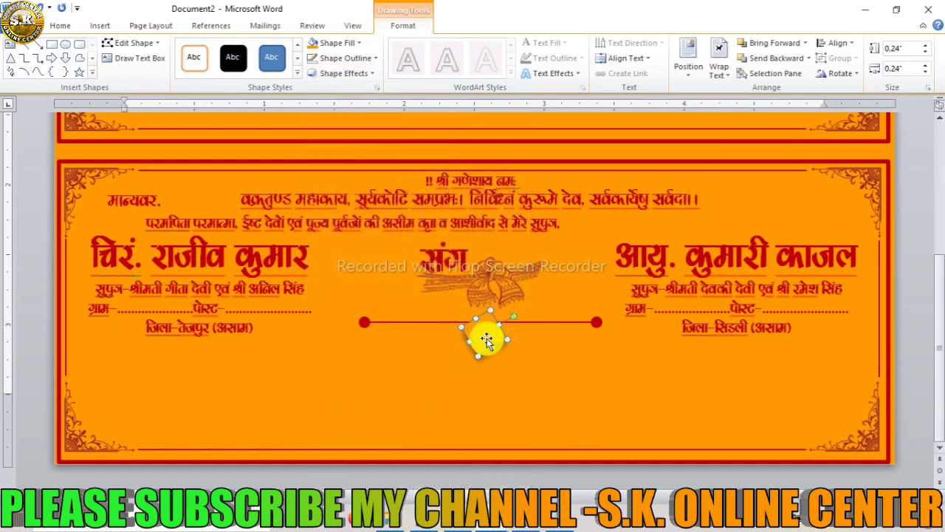
click(341, 59)
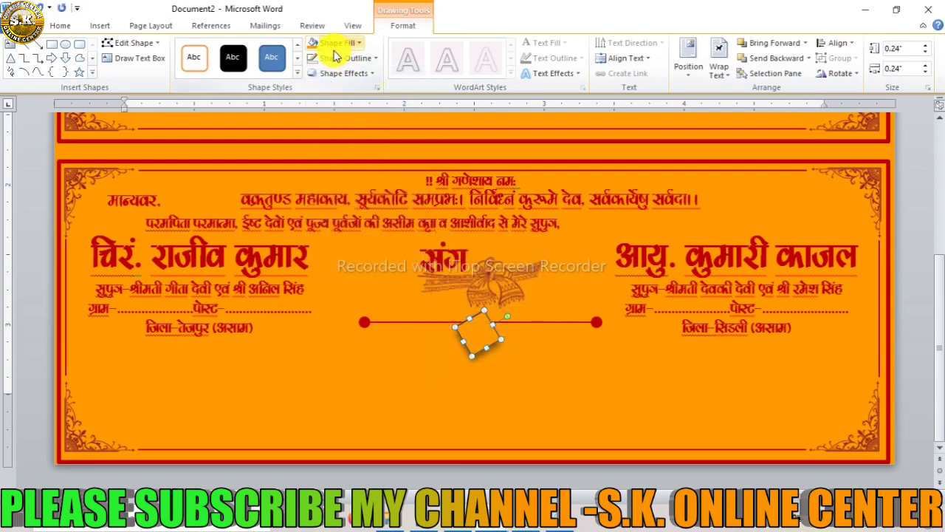
Select the centre-line diamond and fill it dark red.
click(445, 386)
scroll(454, 347, up, 5)
scroll(459, 318, down, 2)
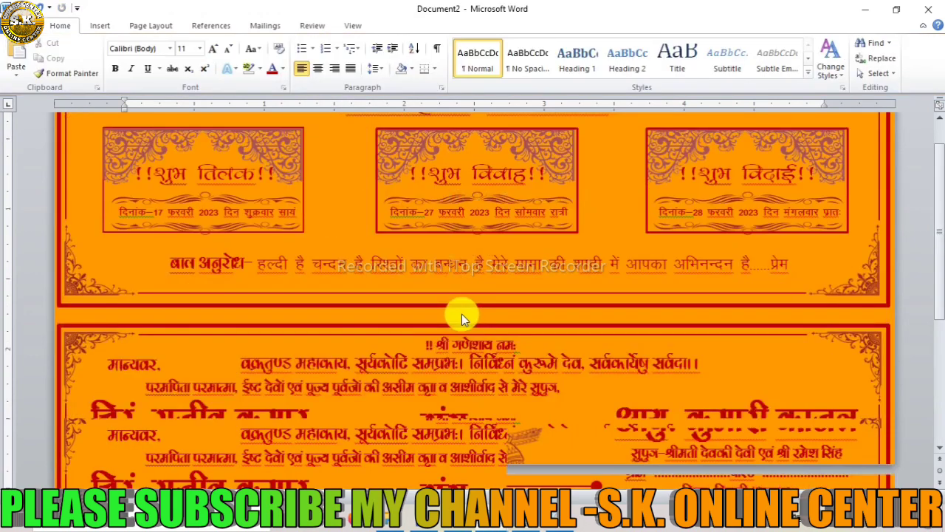
scroll(461, 313, down, 4)
click(473, 334)
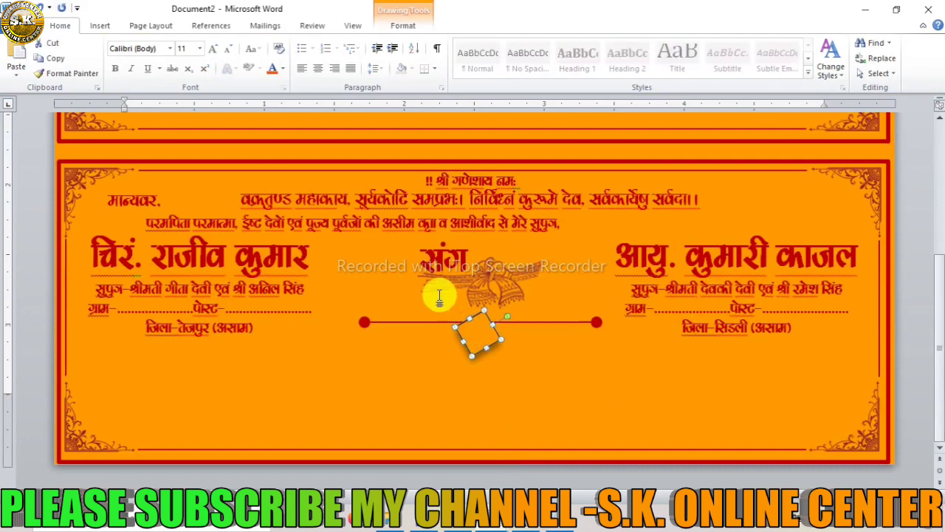
click(405, 27)
click(333, 43)
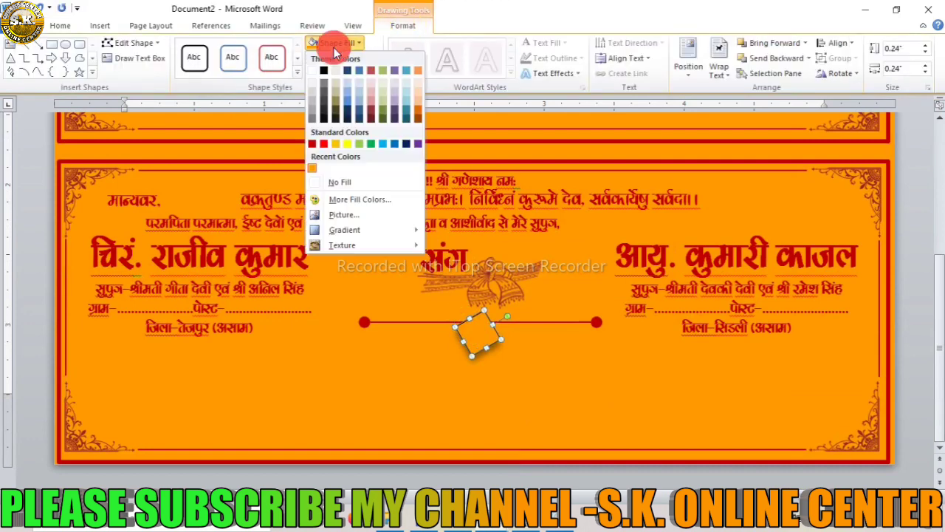
click(313, 144)
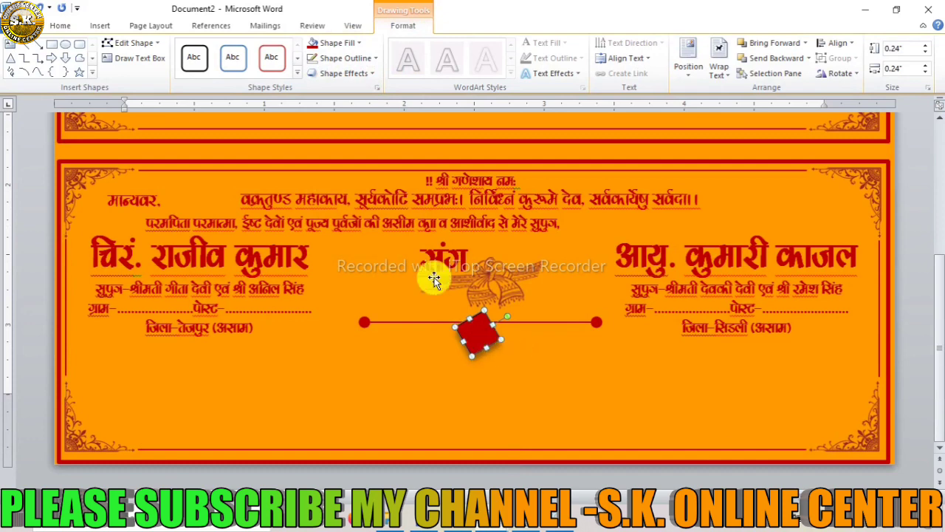
Remove the diamond's fill and give it a dark red outline instead.
click(329, 43)
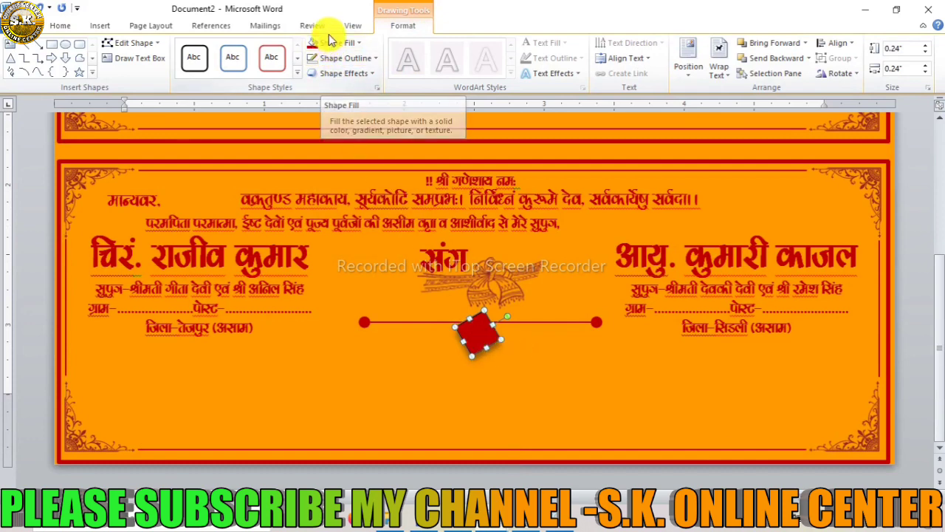
click(336, 43)
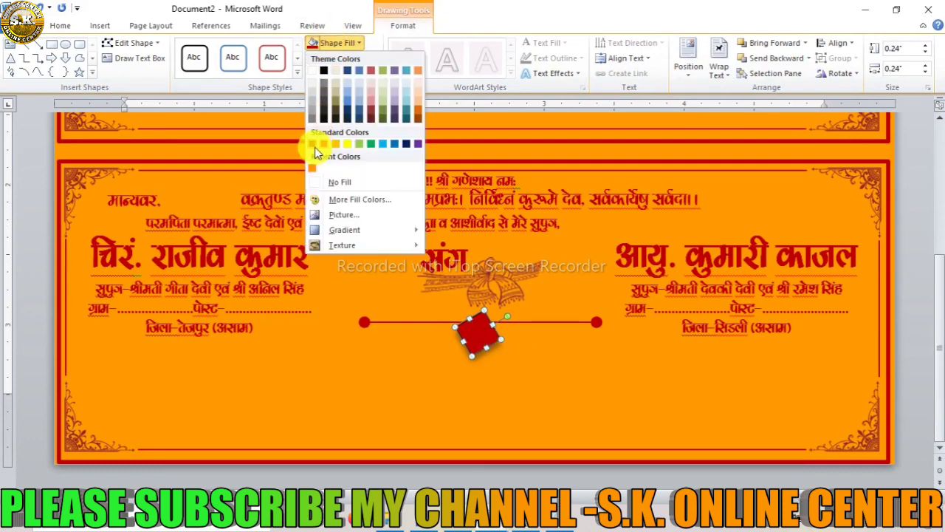
click(328, 43)
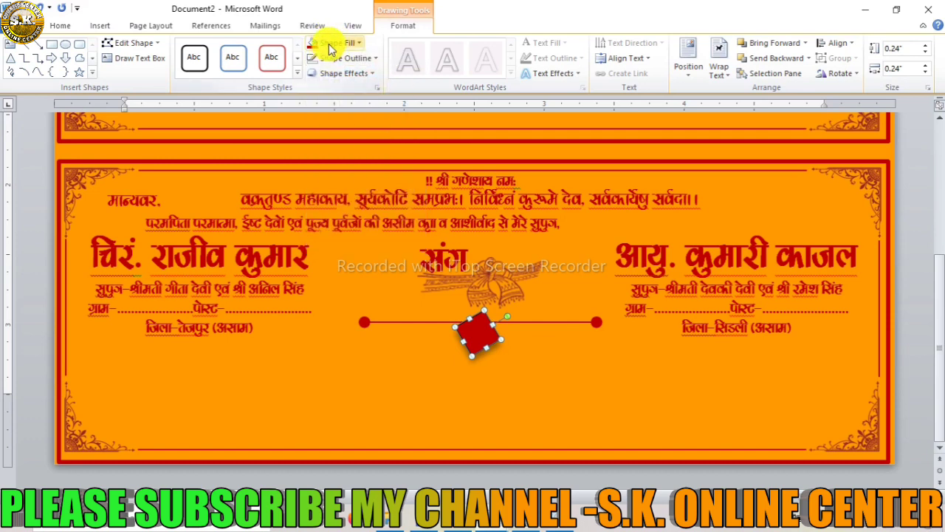
click(329, 44)
click(328, 182)
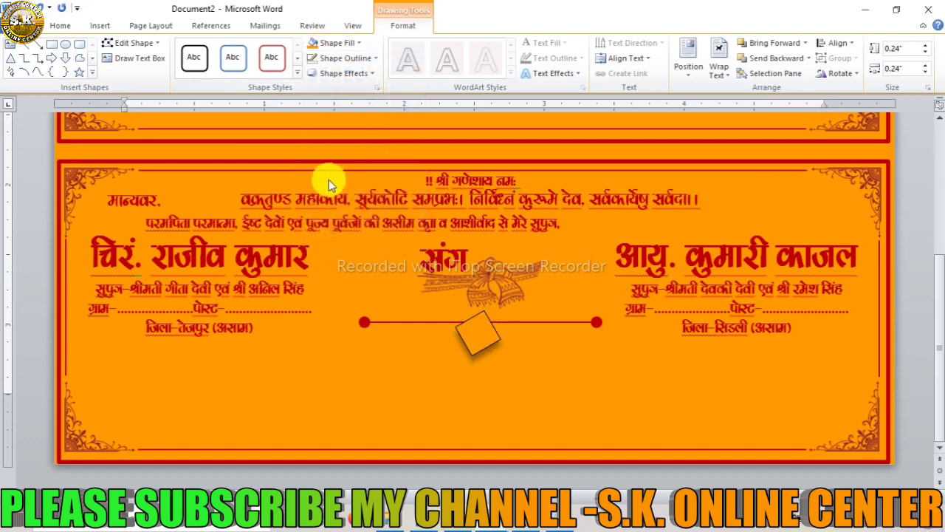
click(341, 58)
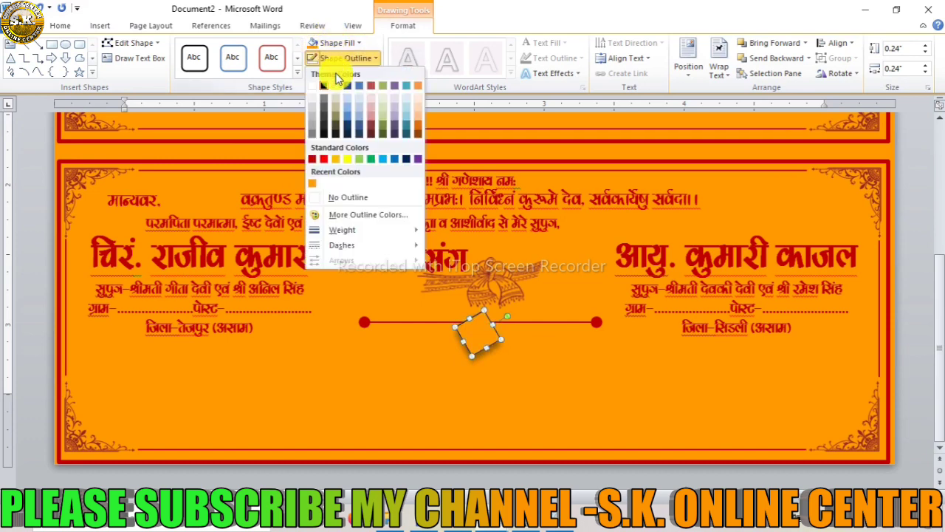
click(311, 158)
scroll(574, 354, down, 1)
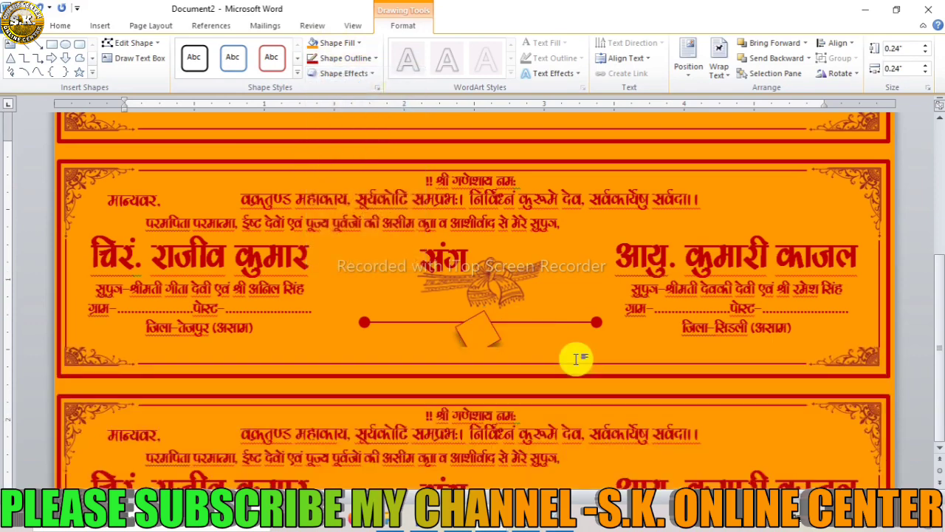
click(576, 353)
scroll(576, 354, up, 3)
scroll(559, 332, down, 1)
scroll(478, 349, down, 1)
Check the wording right after 'नोट:' in the first card's note line.
click(479, 349)
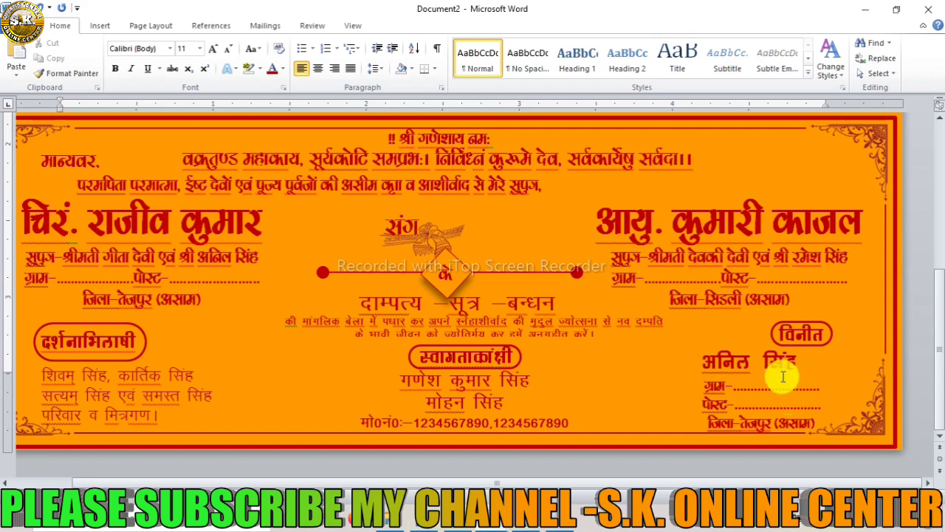
scroll(782, 373, up, 3)
scroll(708, 369, up, 2)
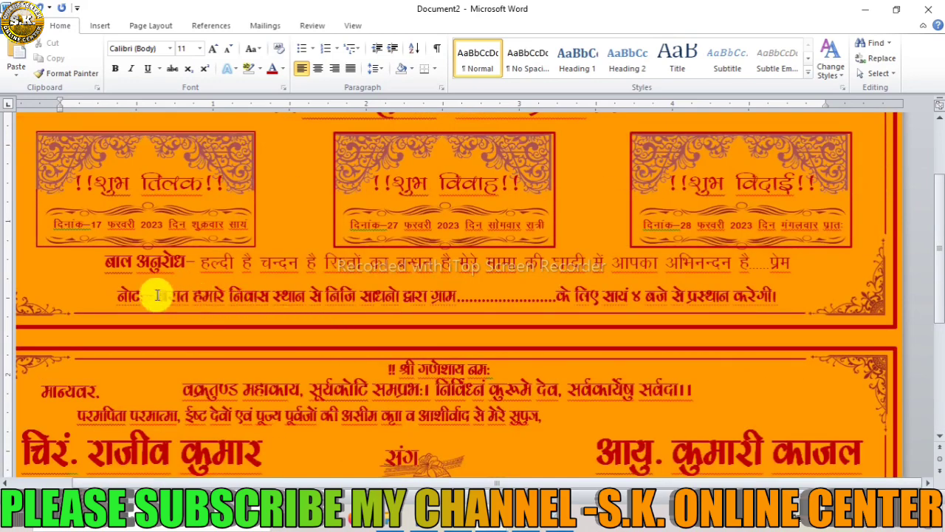
drag(147, 296, 169, 299)
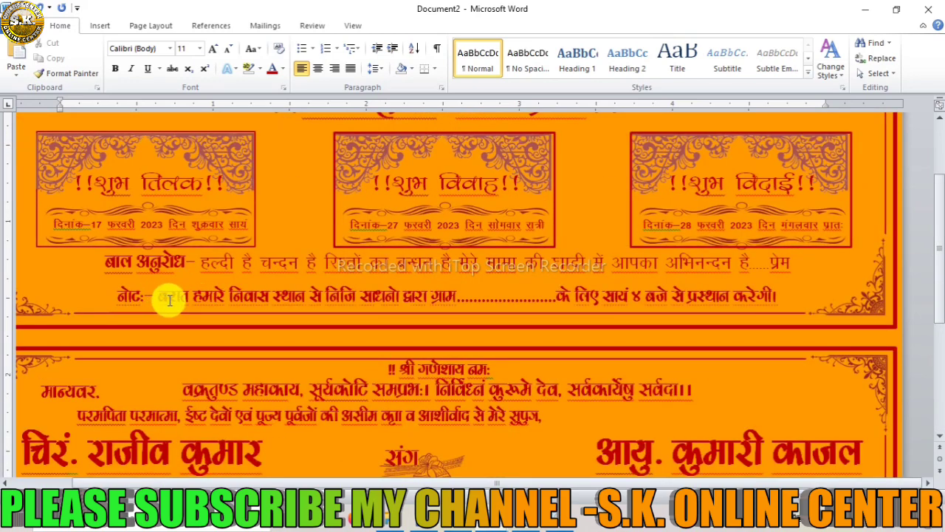
click(169, 299)
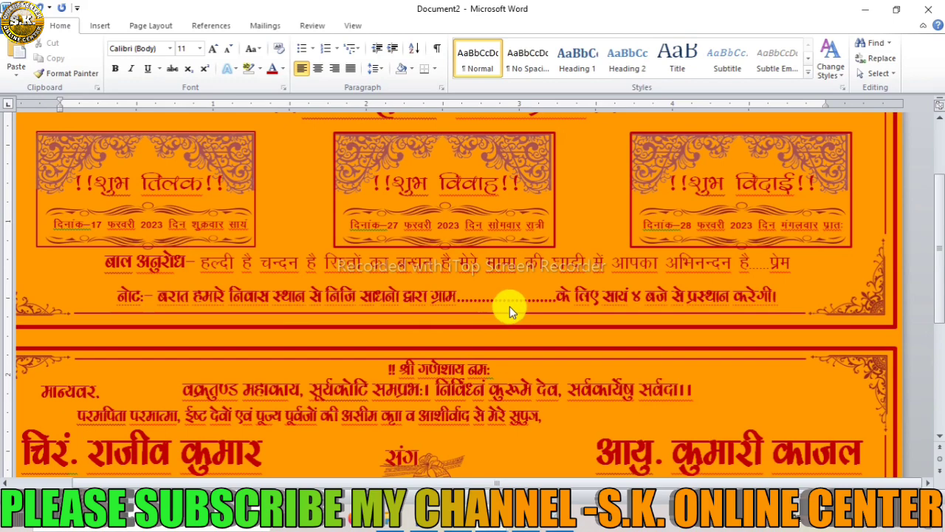
scroll(510, 306, up, 4)
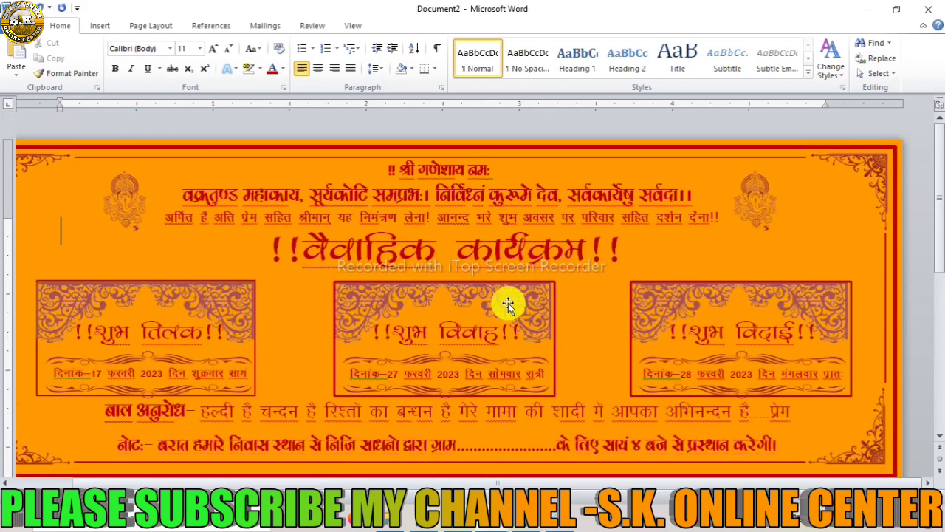
Switch to One Page view to see both finished invitation cards, then scroll through them.
click(350, 26)
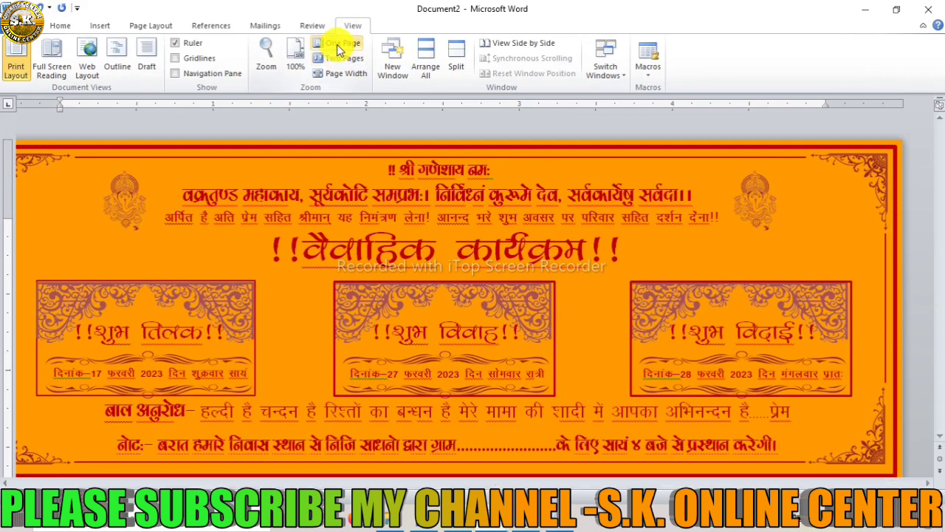
click(337, 48)
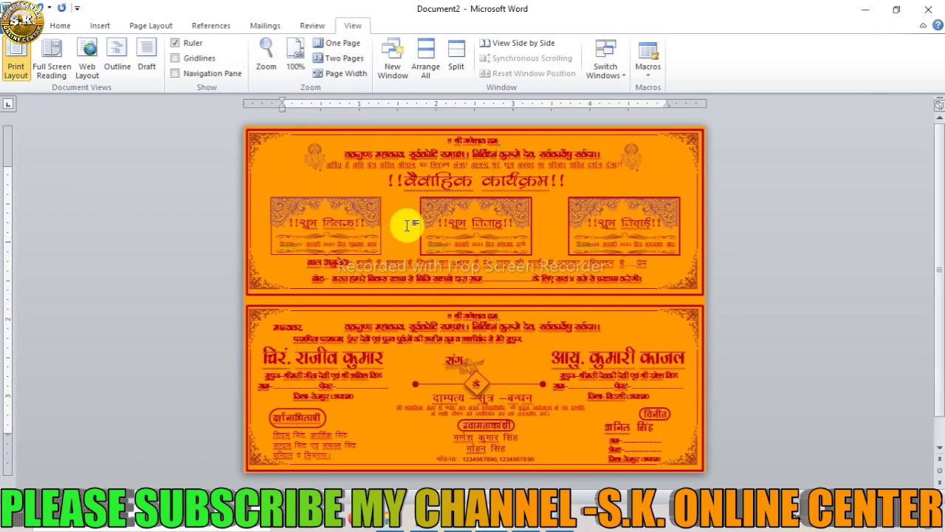
ctrl+scroll(407, 225, up, 1)
ctrl+scroll(406, 225, up, 1)
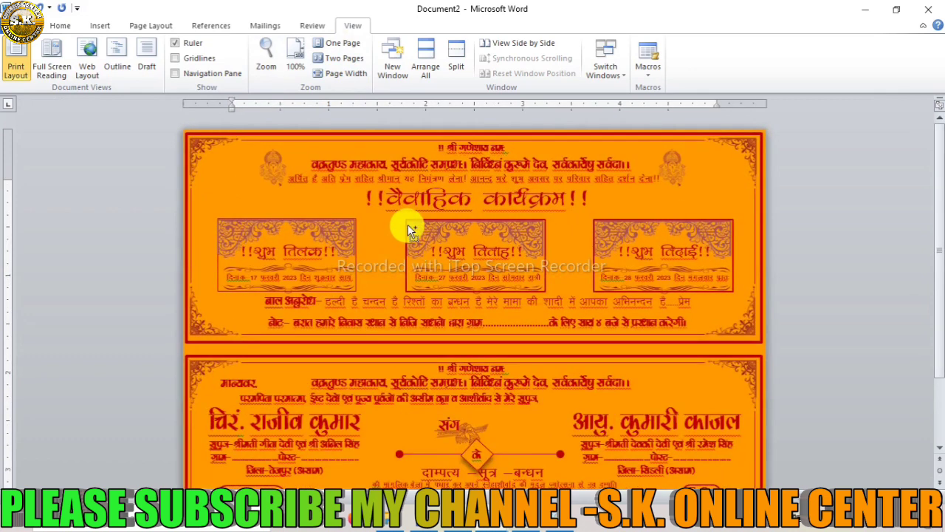
ctrl+scroll(408, 224, up, 1)
ctrl+scroll(407, 223, up, 1)
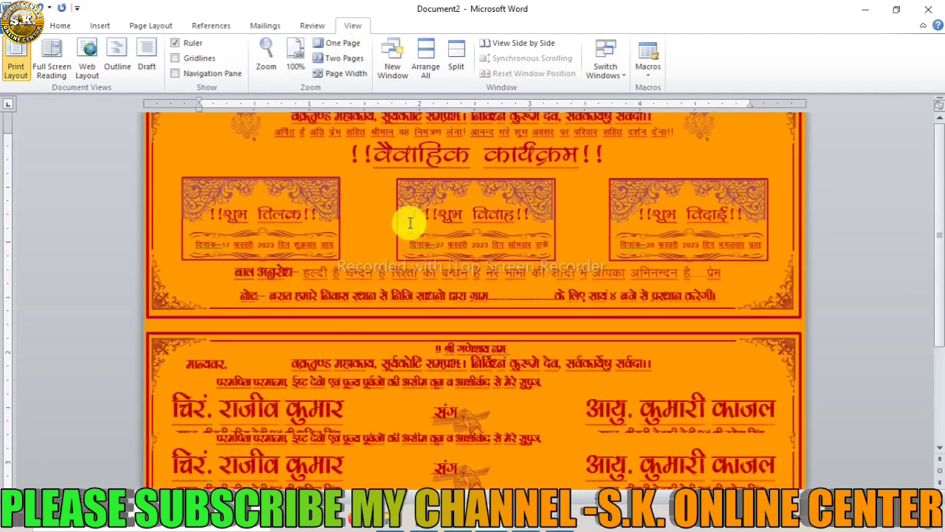
scroll(409, 223, down, 1)
scroll(409, 223, down, 1)
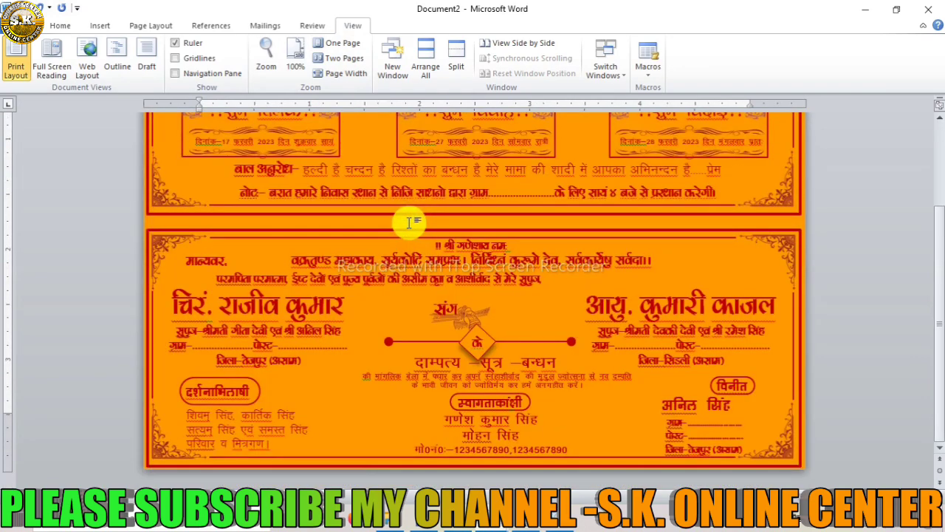